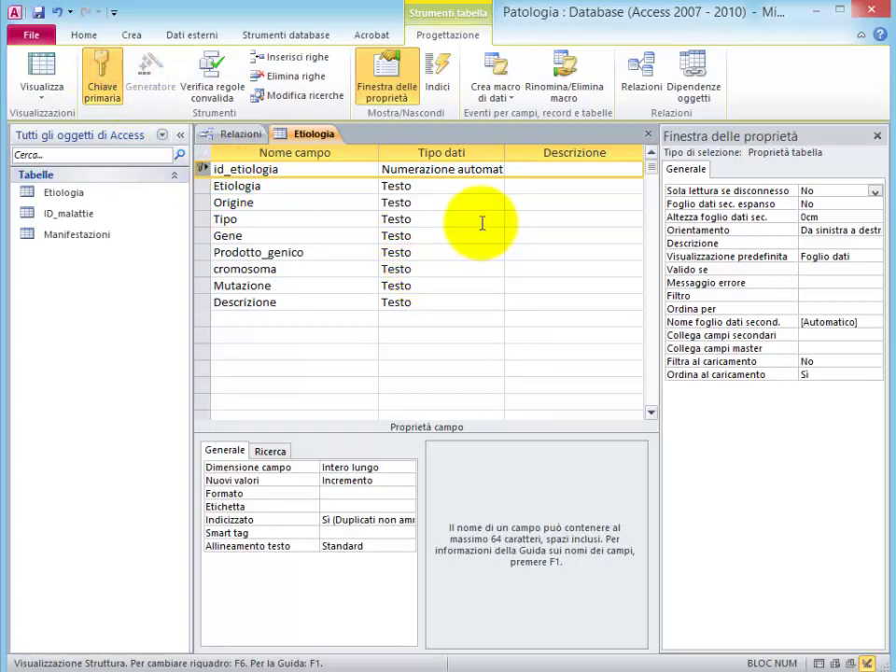
Step: Save and close the Etiologia table design, and open the ID_malattie table's structure from the relationships diagram
click(645, 140)
click(411, 425)
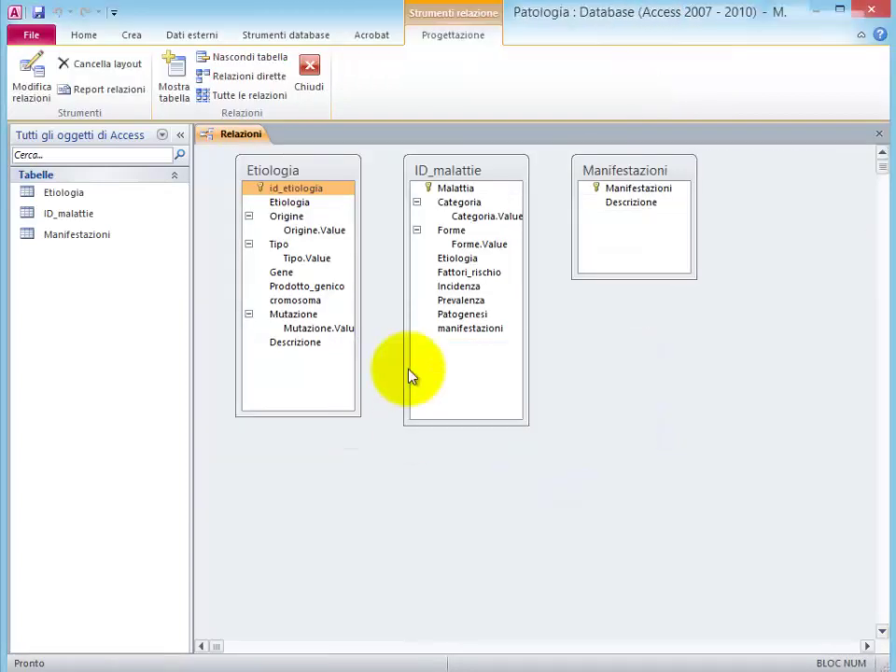
click(456, 171)
right_click(457, 172)
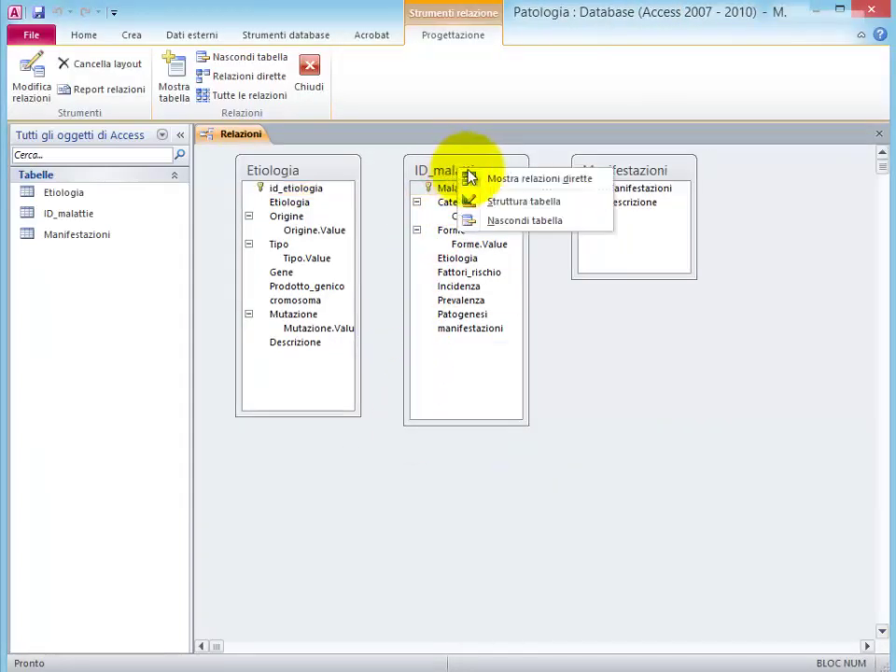
click(504, 201)
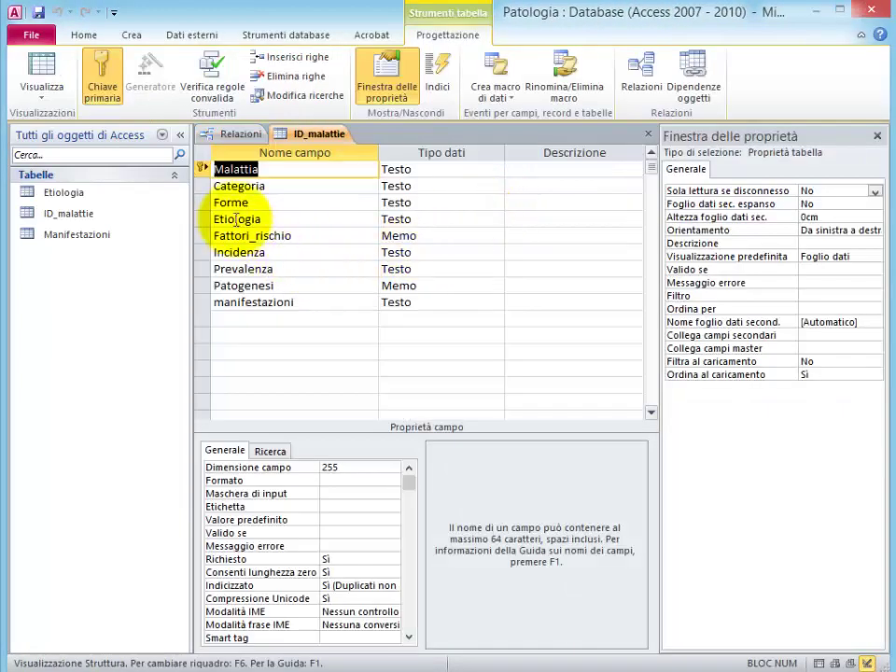
Step: Insert a field named id_malattia above Malattia and set its data type to Numerazione automatica
click(202, 169)
right_click(203, 170)
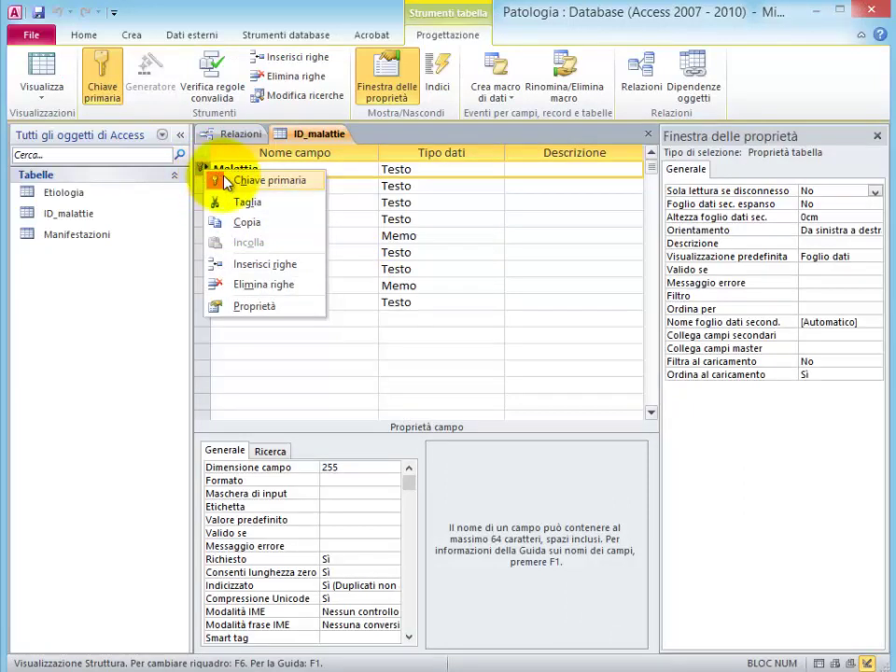
click(265, 264)
click(236, 171)
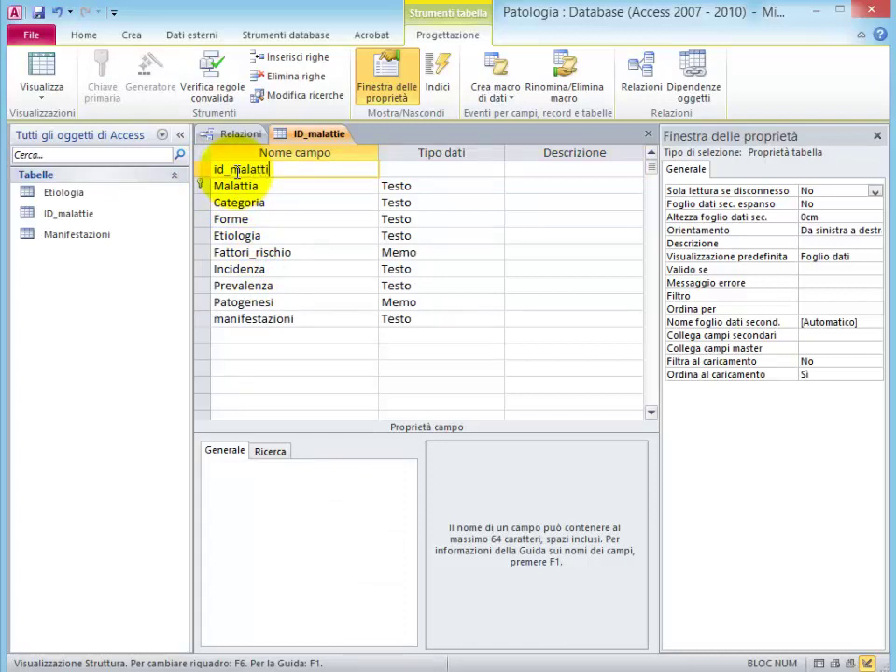
text(id_malattia)
key(Tab)
key(Tab)
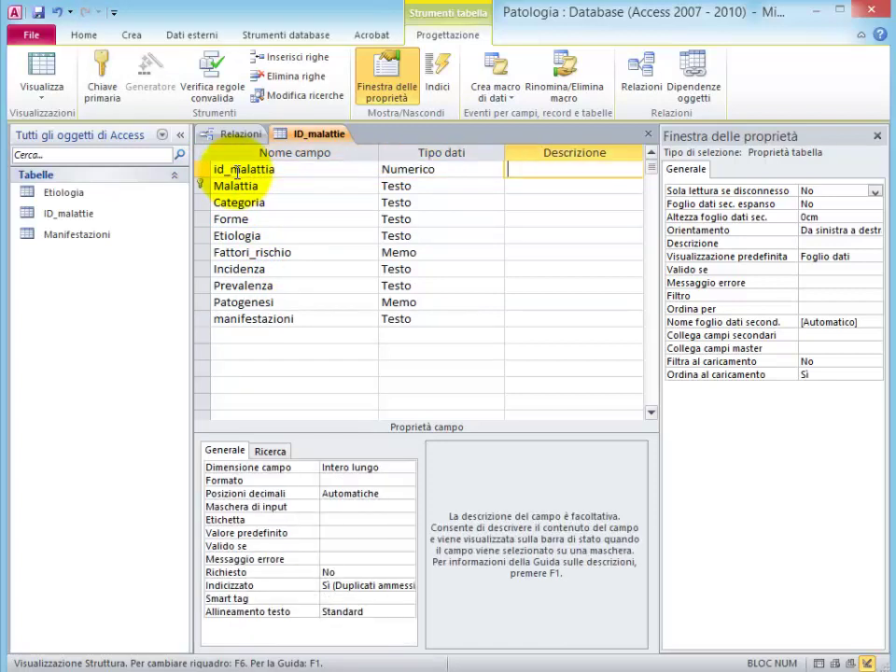
click(500, 169)
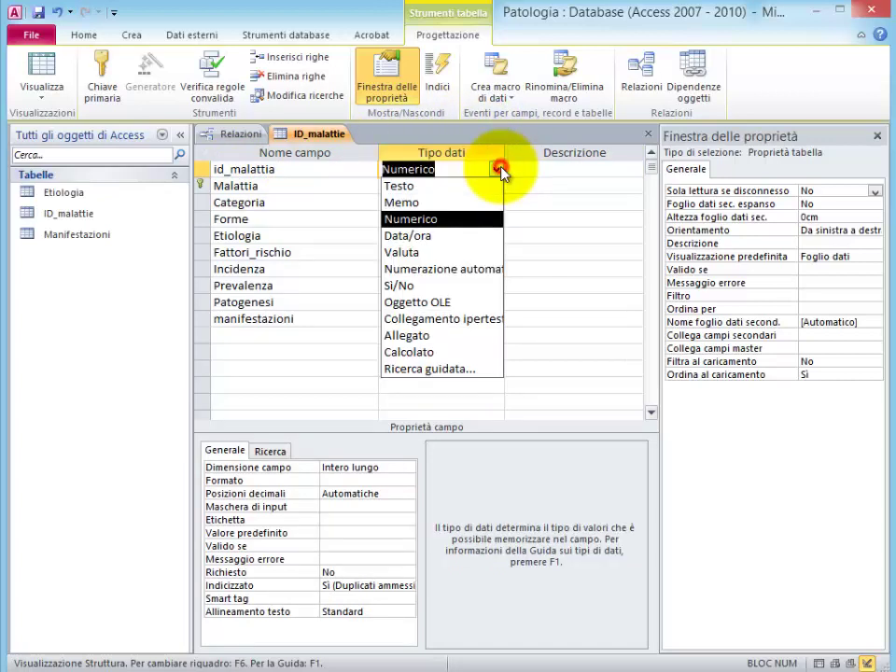
click(430, 268)
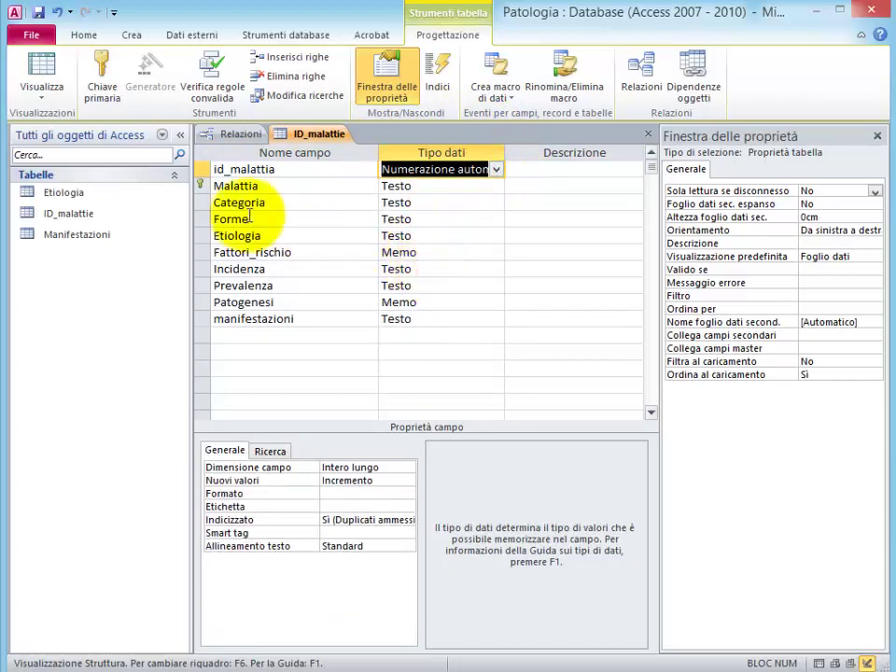
Step: Make id_malattia the primary key of ID_malattie, then save and close the table design
click(201, 169)
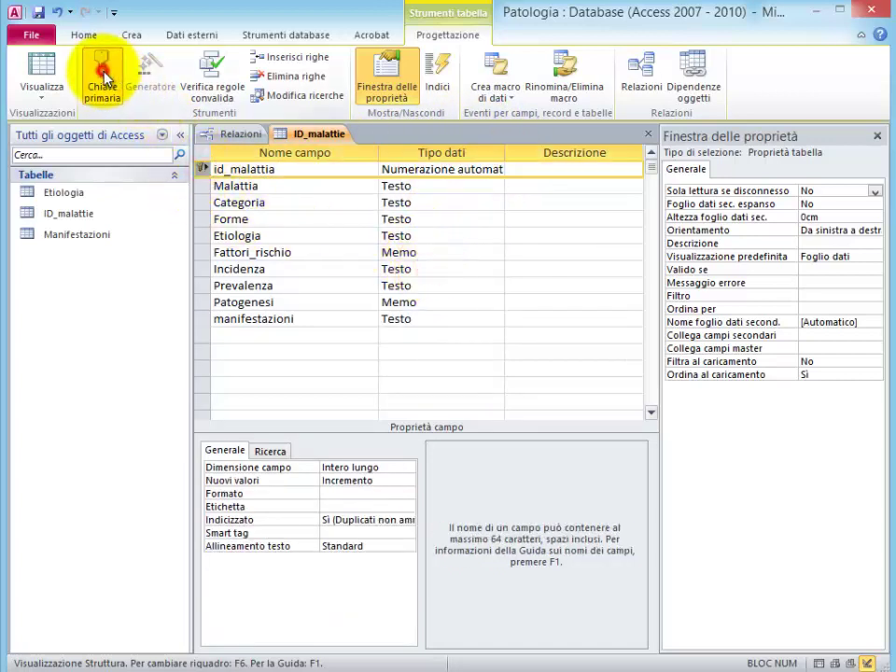
click(101, 80)
click(648, 134)
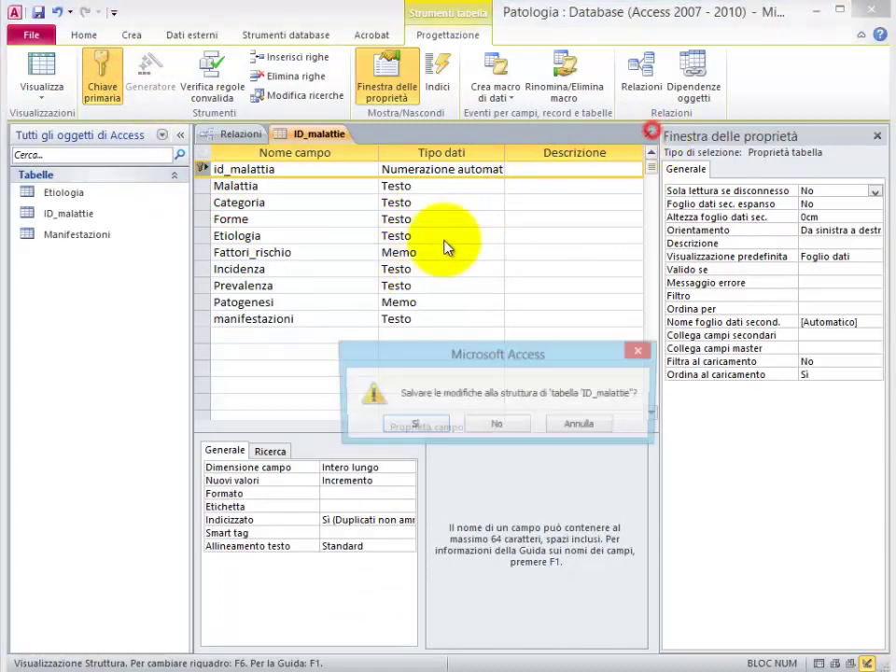
click(429, 423)
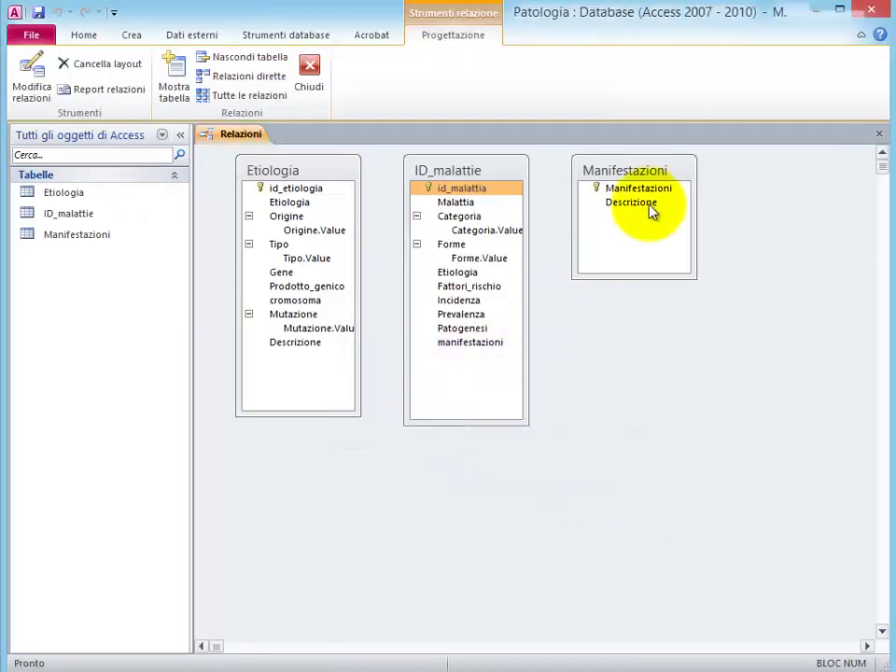
Step: In the Manifestazioni table's structure, insert a first field named id_manifestazioni with data type Numerazione automatica
right_click(617, 171)
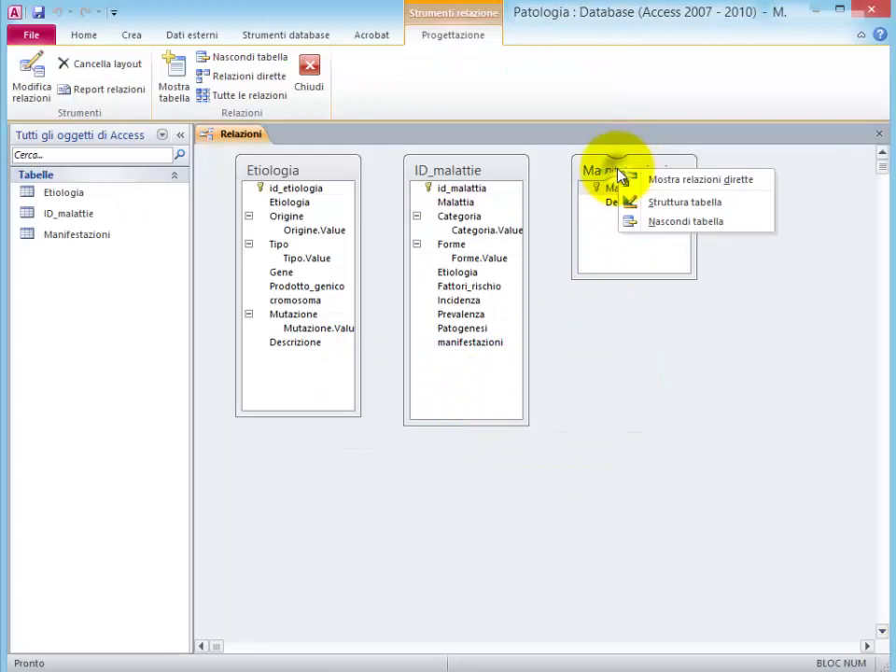
click(668, 206)
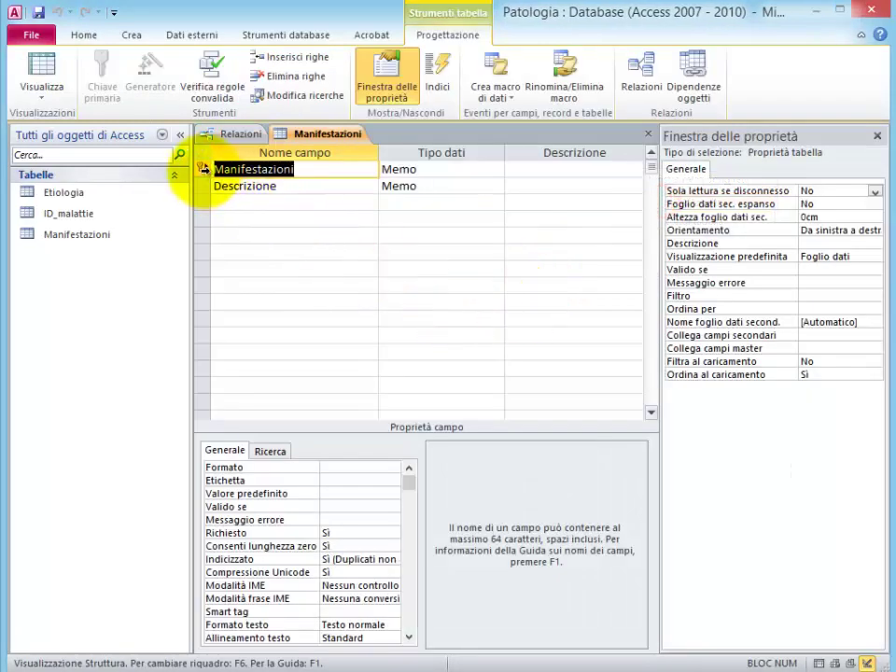
right_click(207, 176)
click(262, 264)
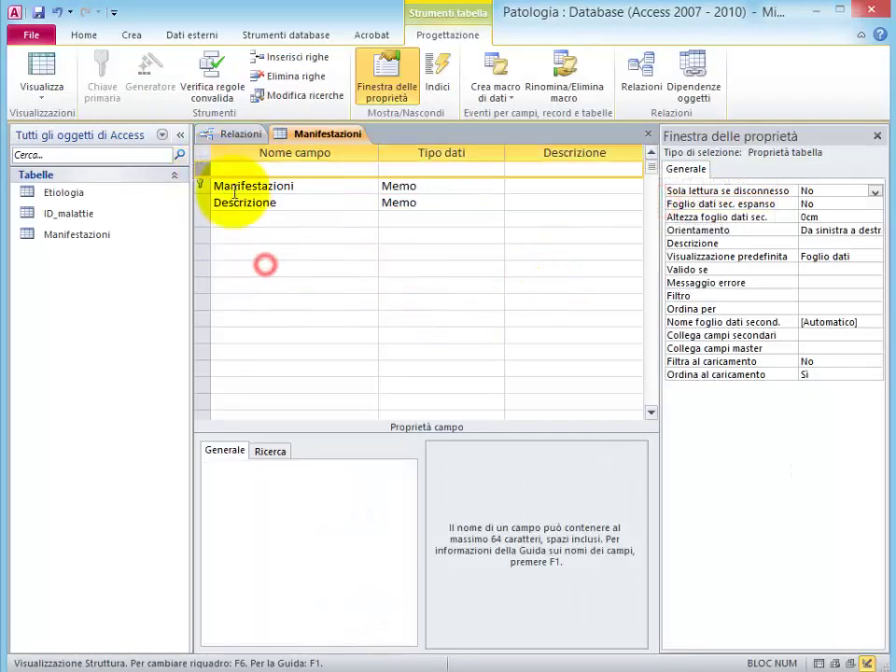
click(233, 169)
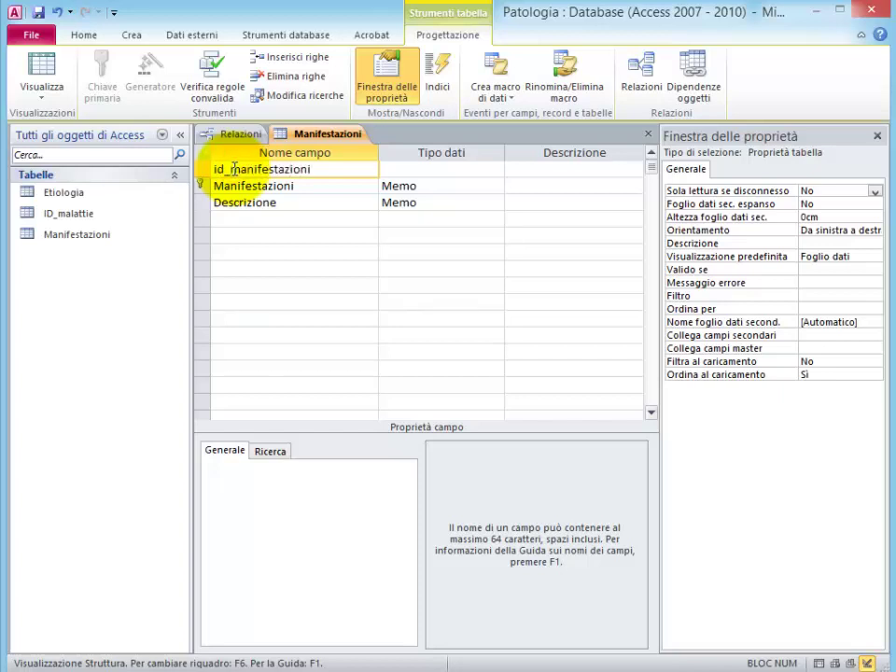
key(Tab)
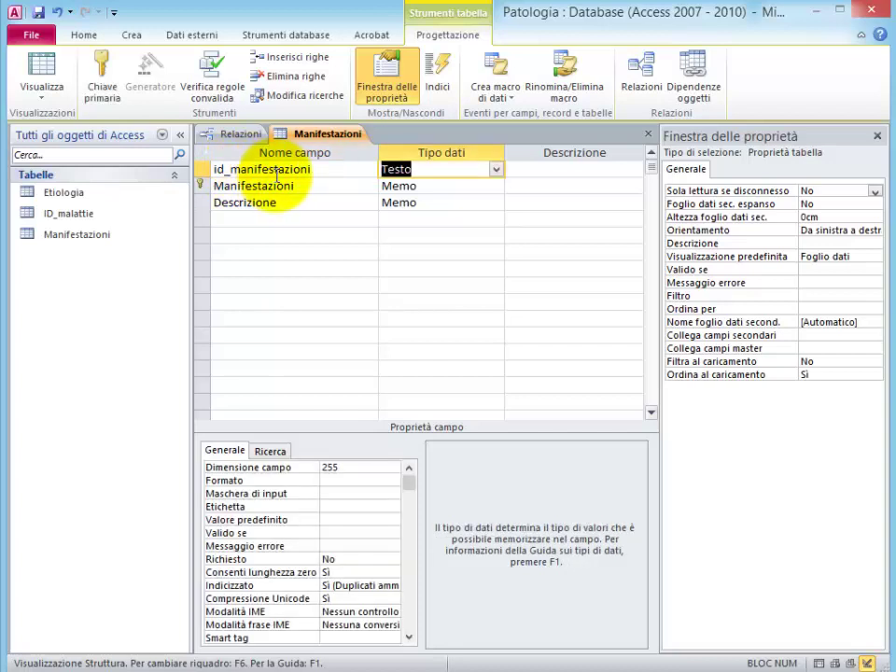
text(numerico)
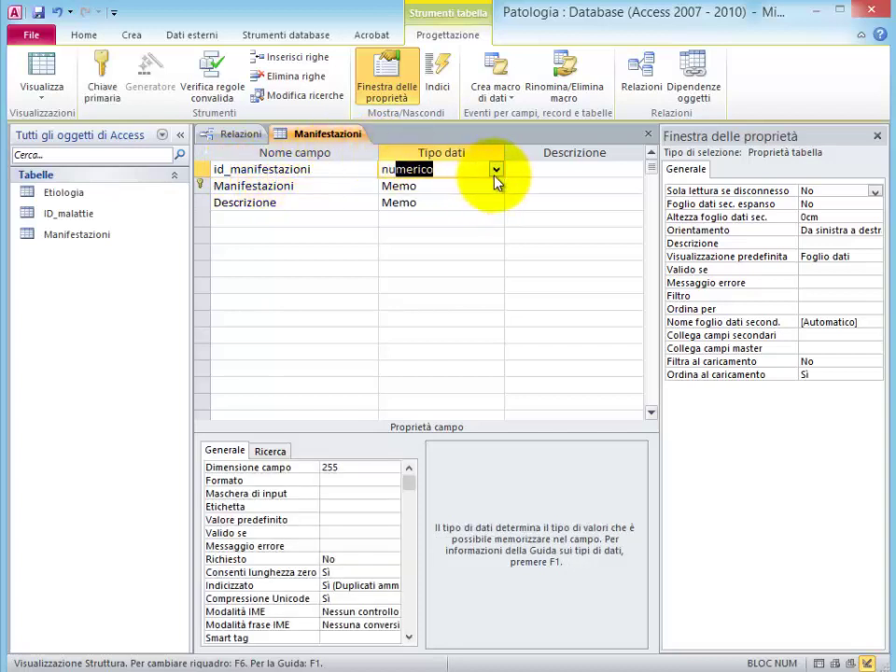
click(495, 172)
click(475, 268)
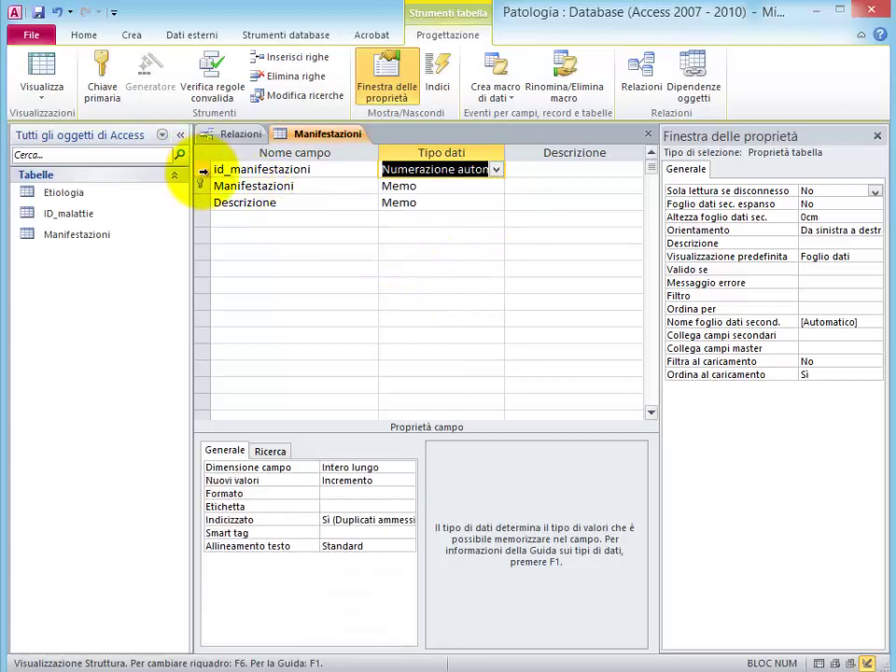
Step: Make id_manifestazioni the primary key of Manifestazioni, then save and close the table design
click(202, 169)
click(103, 79)
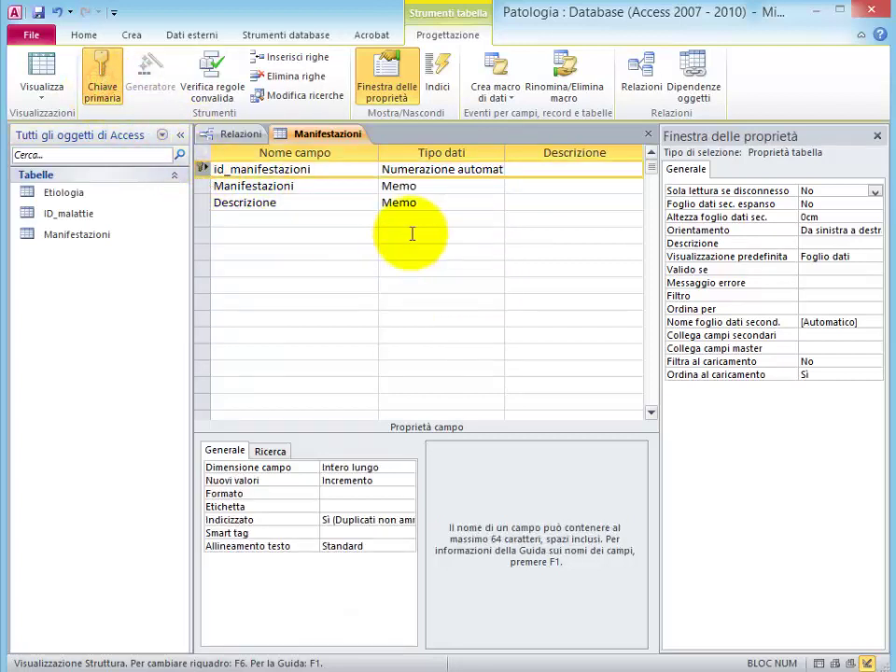
click(649, 138)
click(412, 424)
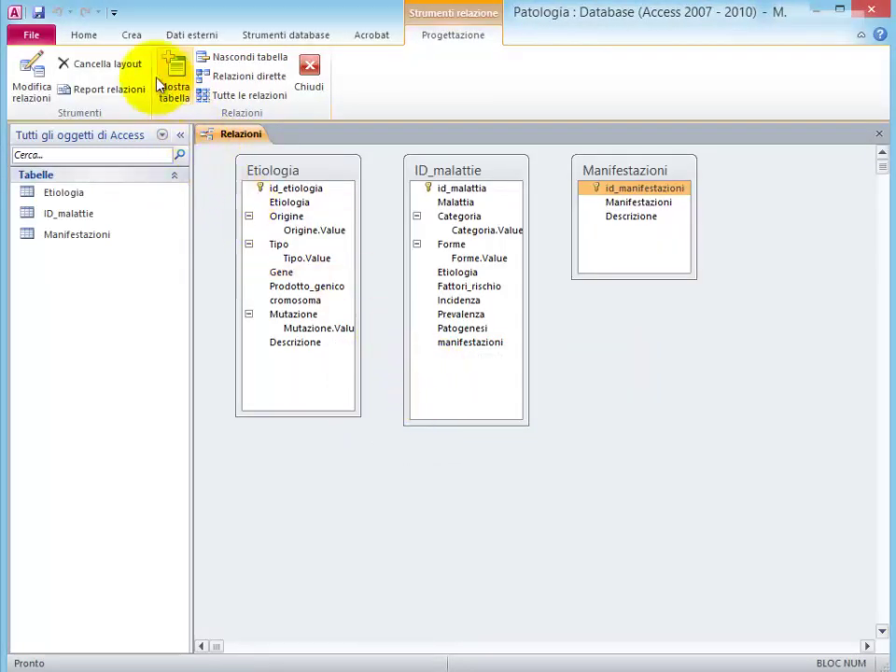
Step: Create a new table and switch it to design view, saving it as SC_Malattia_Etiologia
click(132, 35)
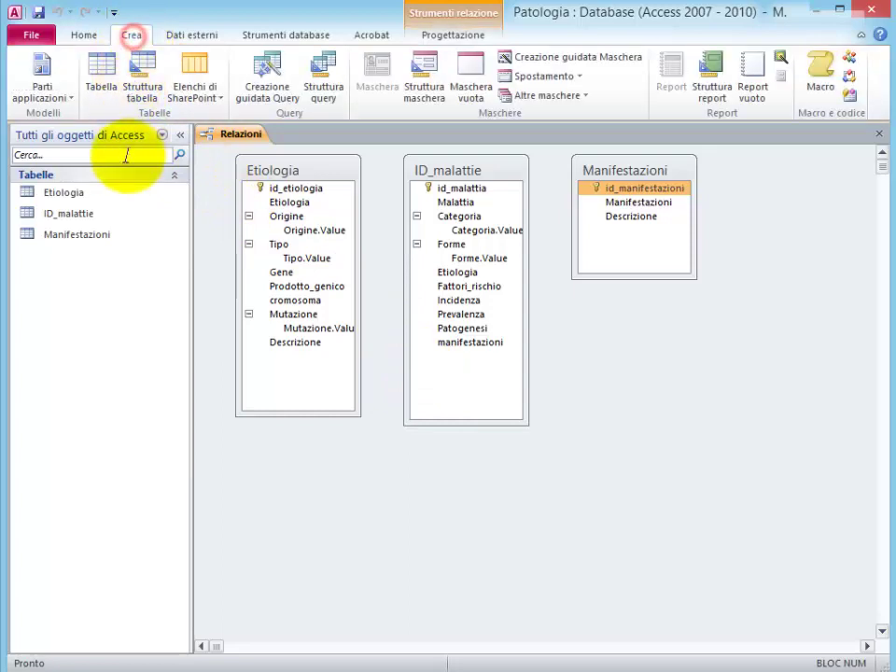
click(96, 76)
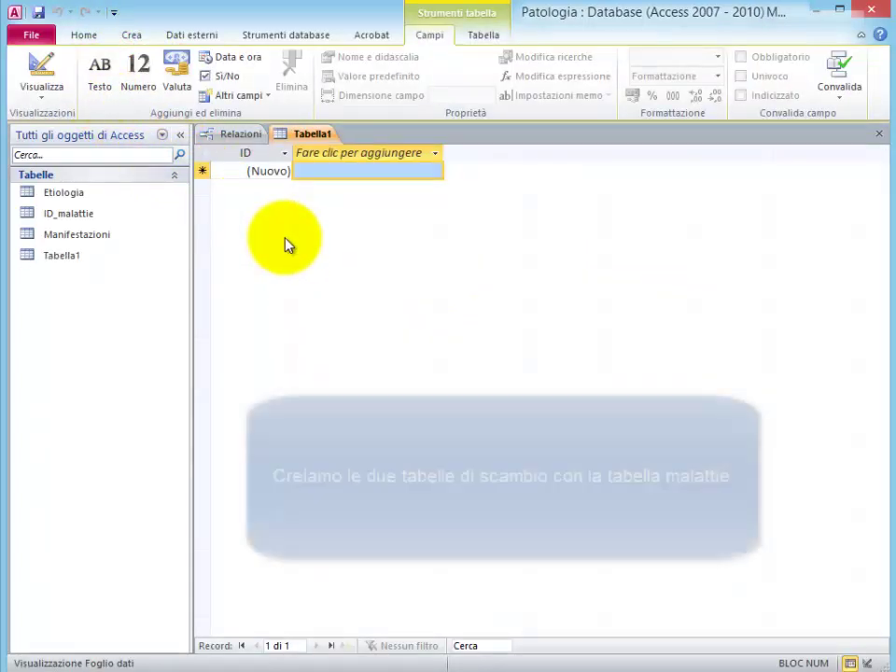
click(42, 77)
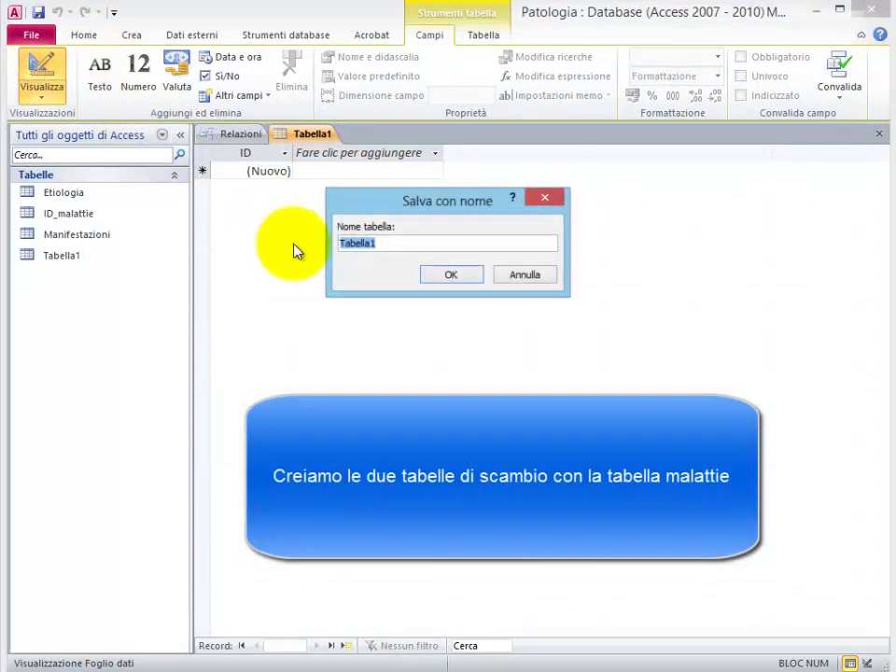
text(SC_Mal)
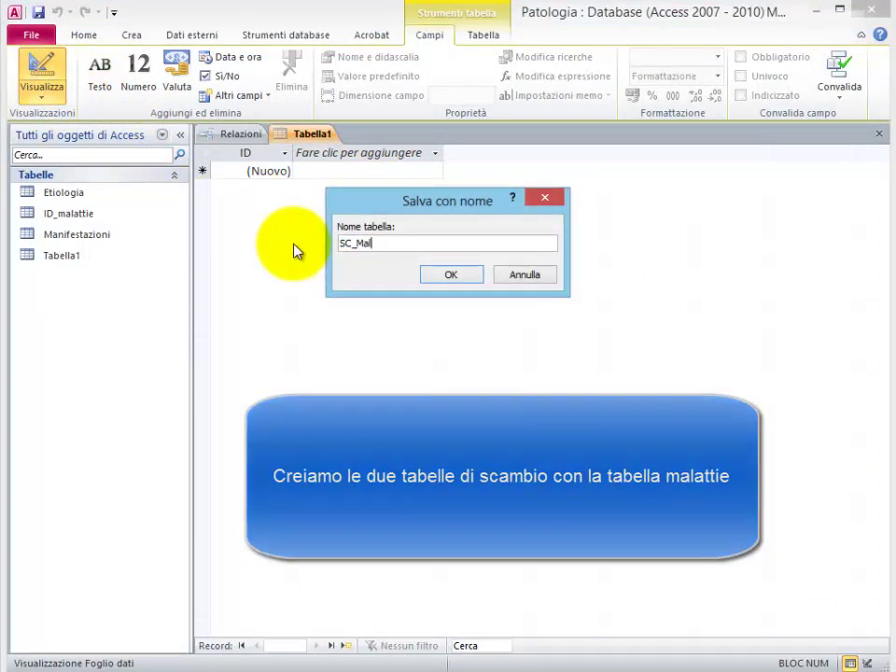
text(atti)
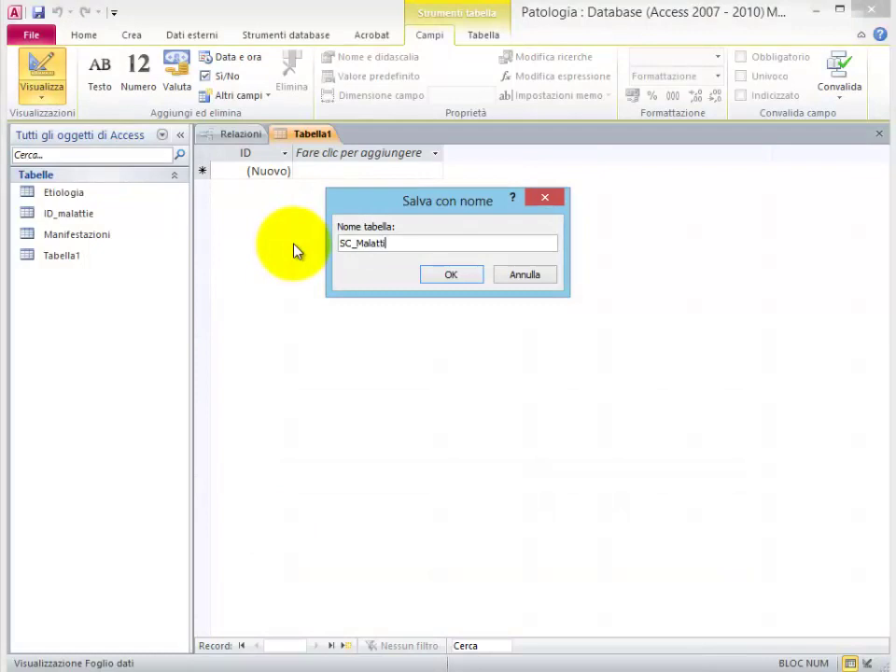
text(a_Etiologia)
click(460, 280)
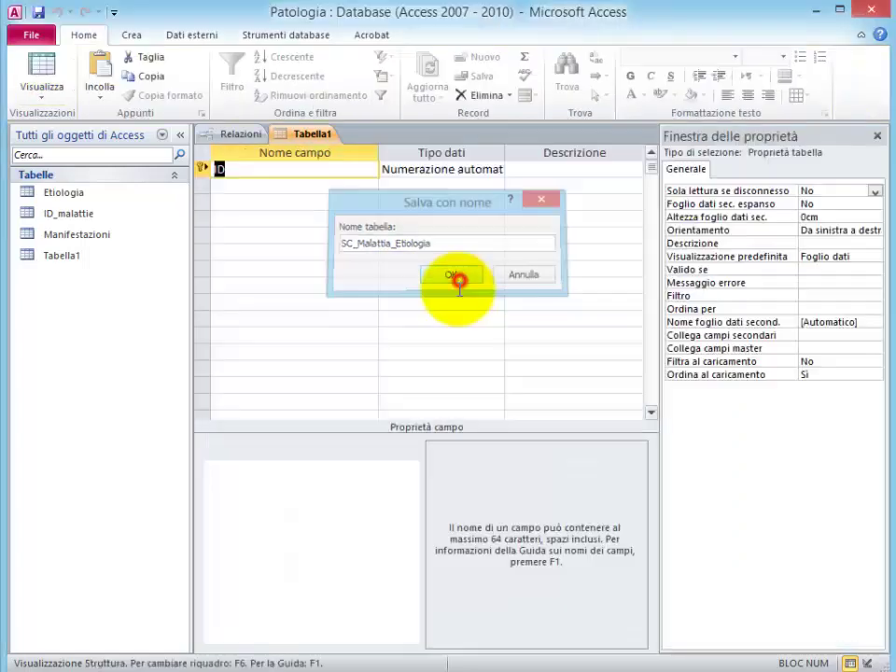
Step: Rename the ID field as ID_sc_mal_et and add a second field id_malattia of type Numerico
click(224, 169)
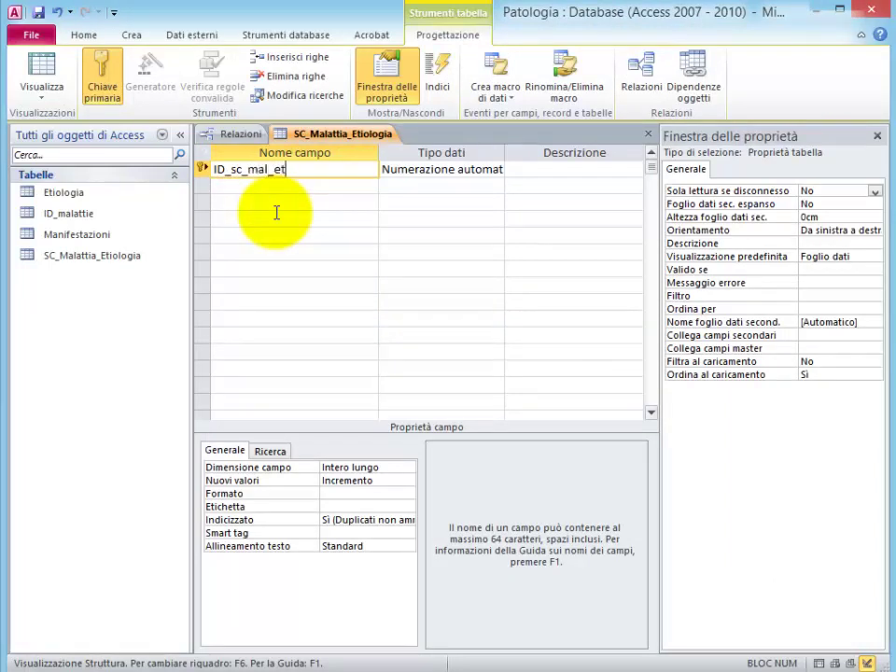
click(259, 188)
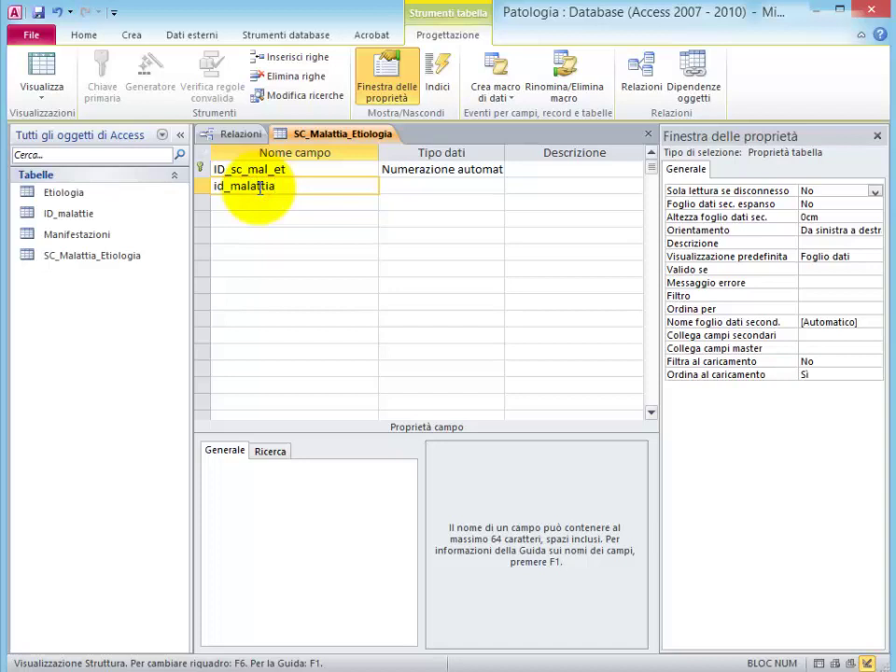
key(Tab)
text(n)
key(Tab)
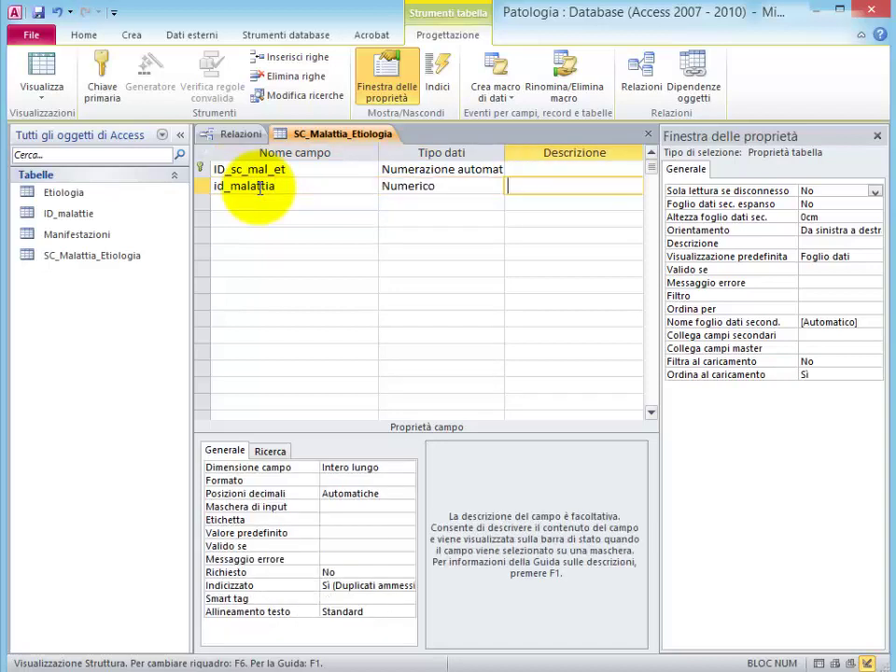
Step: Add a third field named id_etiologia with data type Numerico to SC_Malattia_Etiologia
click(254, 203)
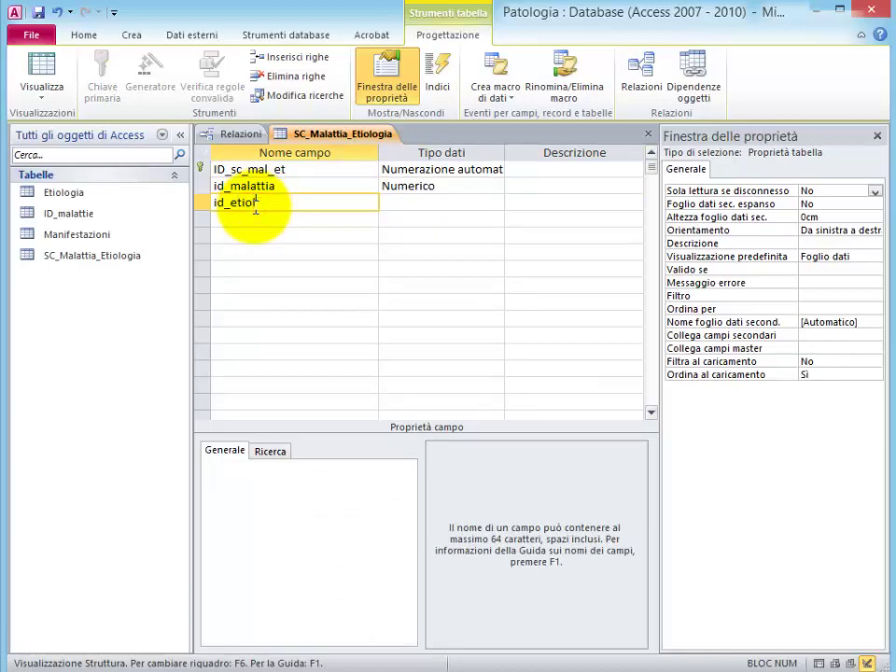
text(id_etiologia)
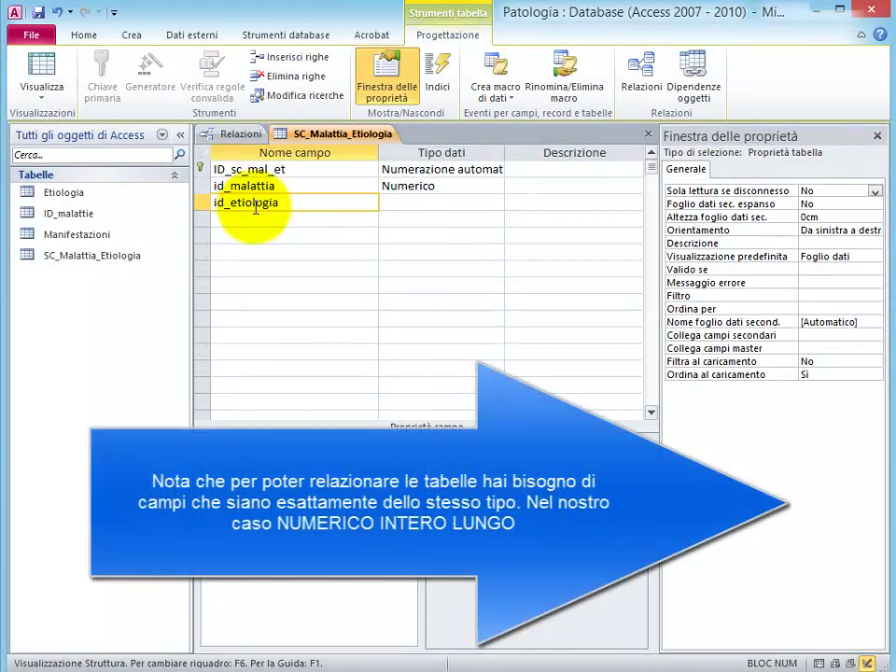
key(Tab)
text(n)
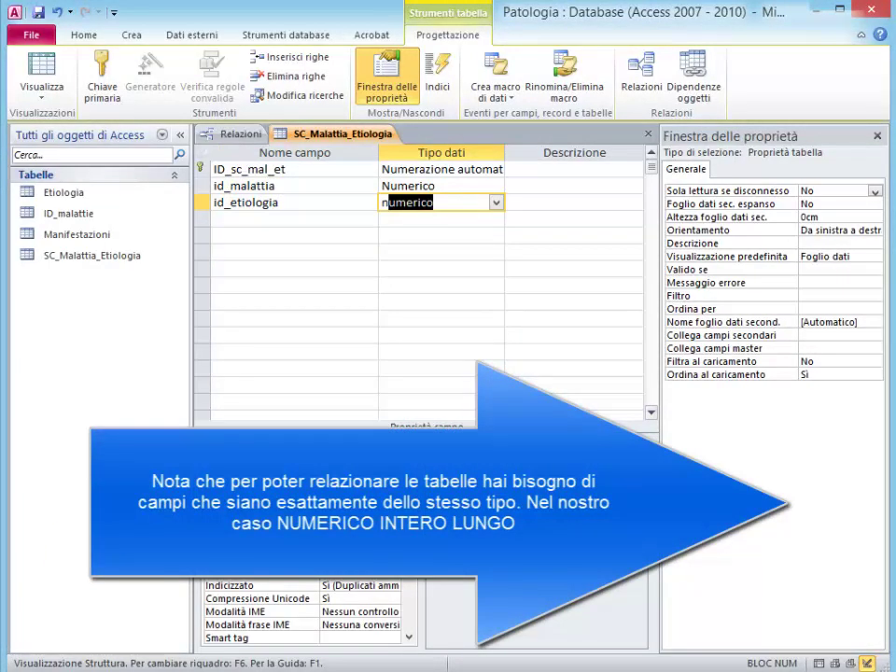
key(Return)
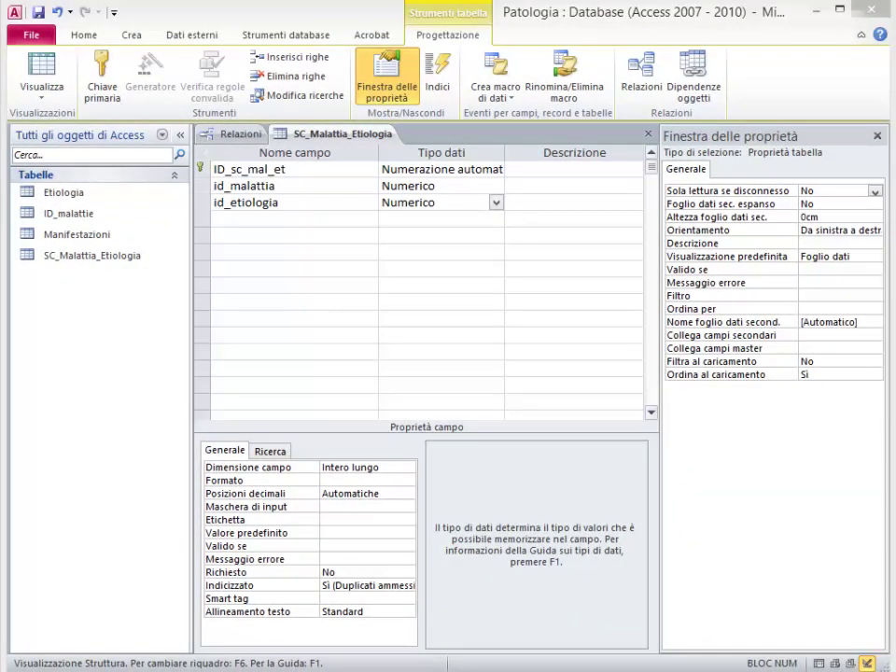
click(435, 203)
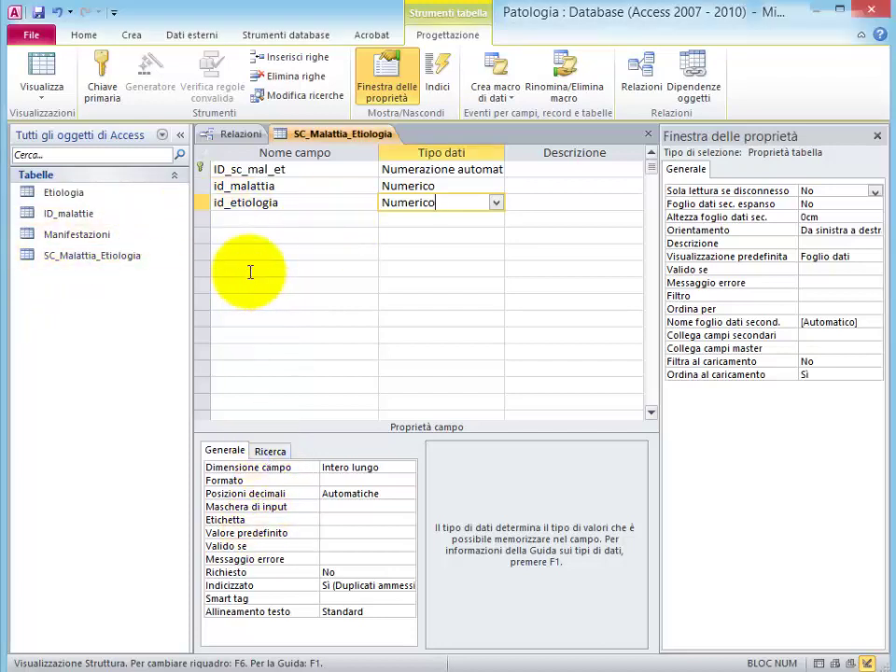
Step: Set the lookup display control of the id_malattia field to Casella combinata
click(250, 185)
click(270, 451)
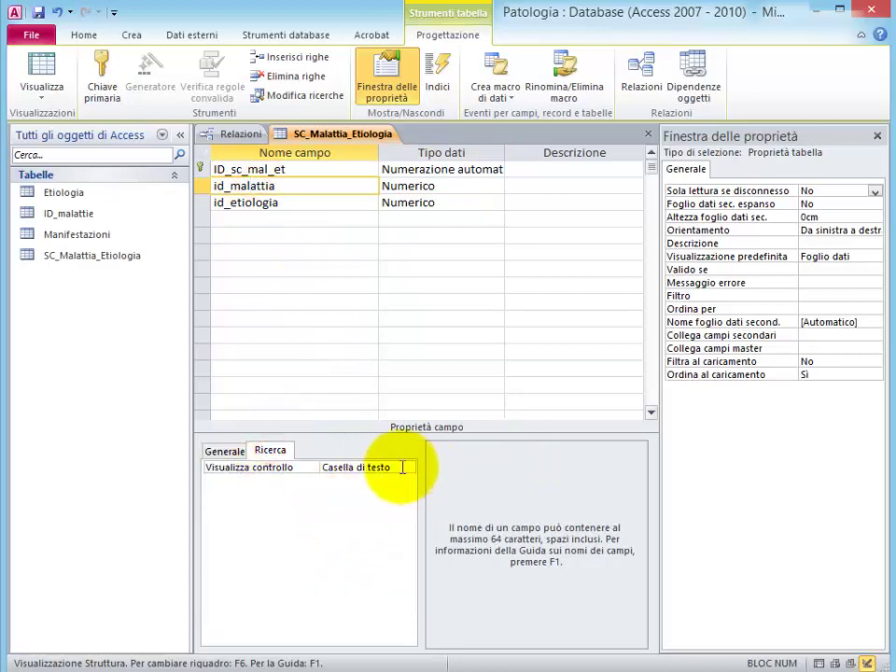
click(408, 466)
click(392, 504)
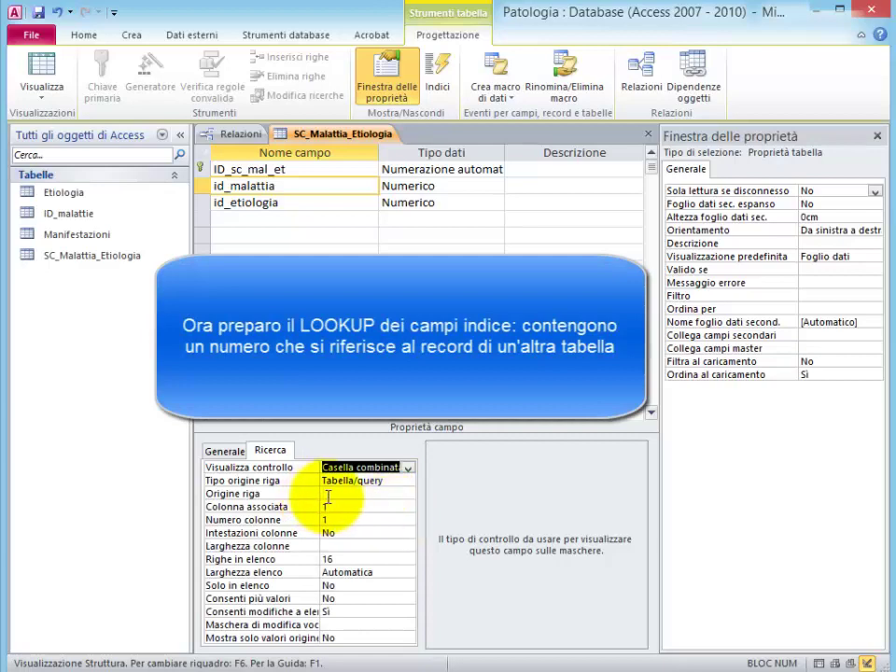
click(354, 494)
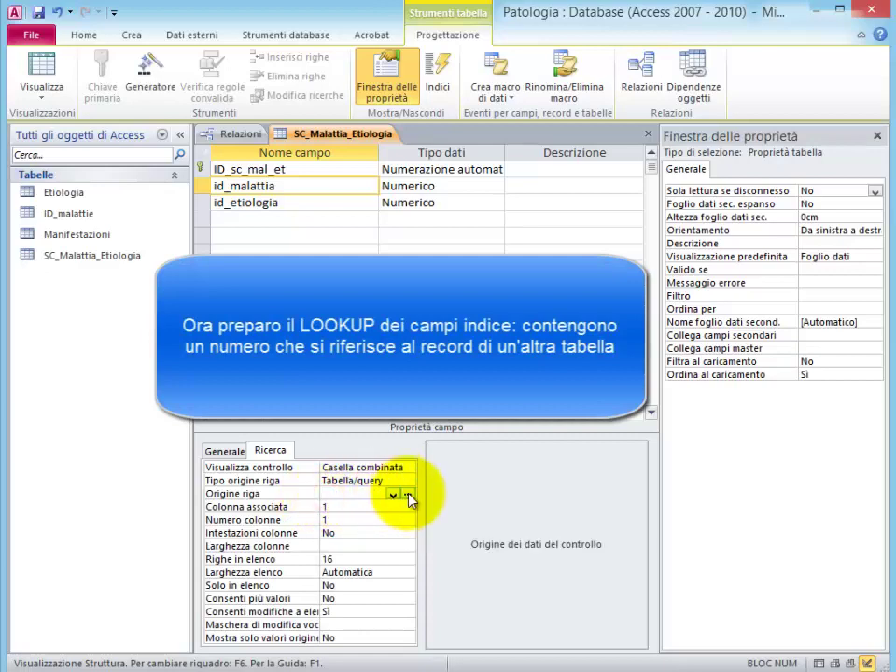
click(408, 496)
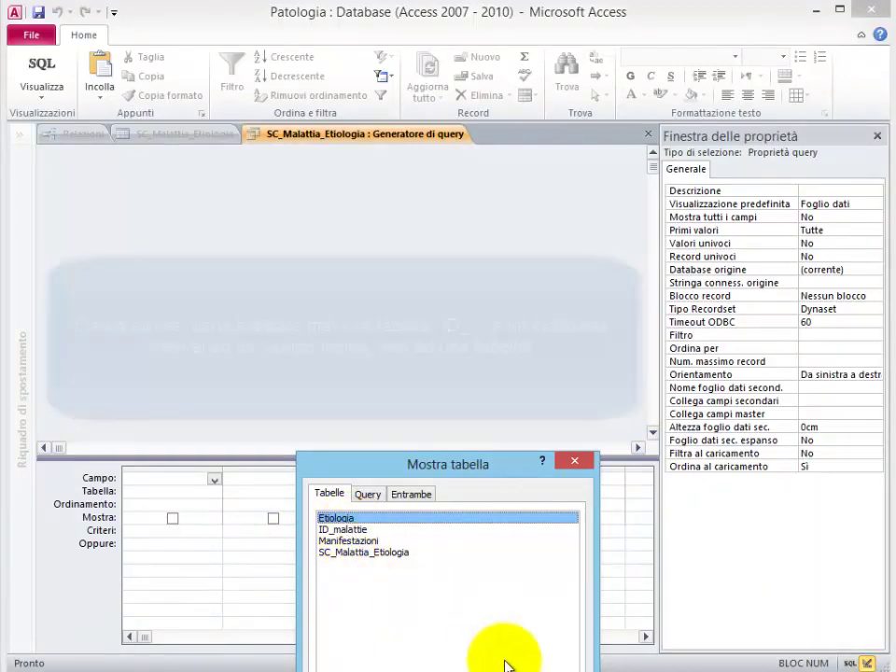
click(534, 658)
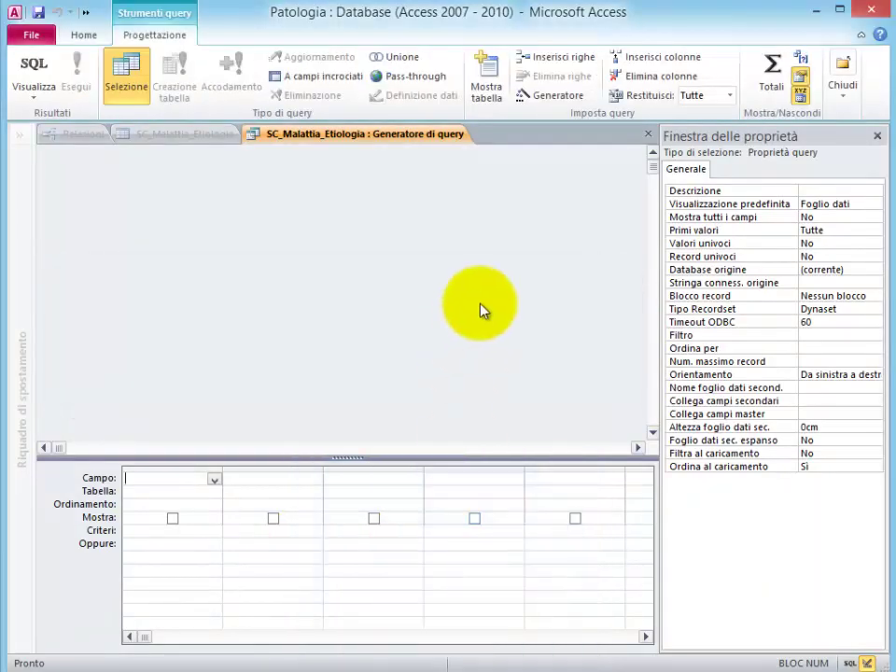
click(650, 134)
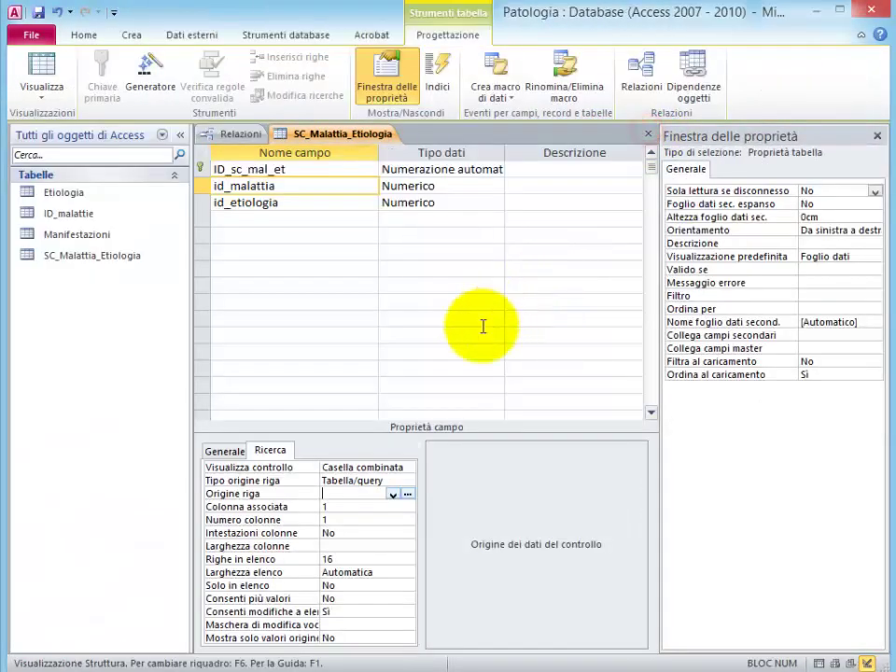
Step: Save and close the SC_Malattia_Etiologia design, and rename the ID_malattie table as malattie
click(647, 138)
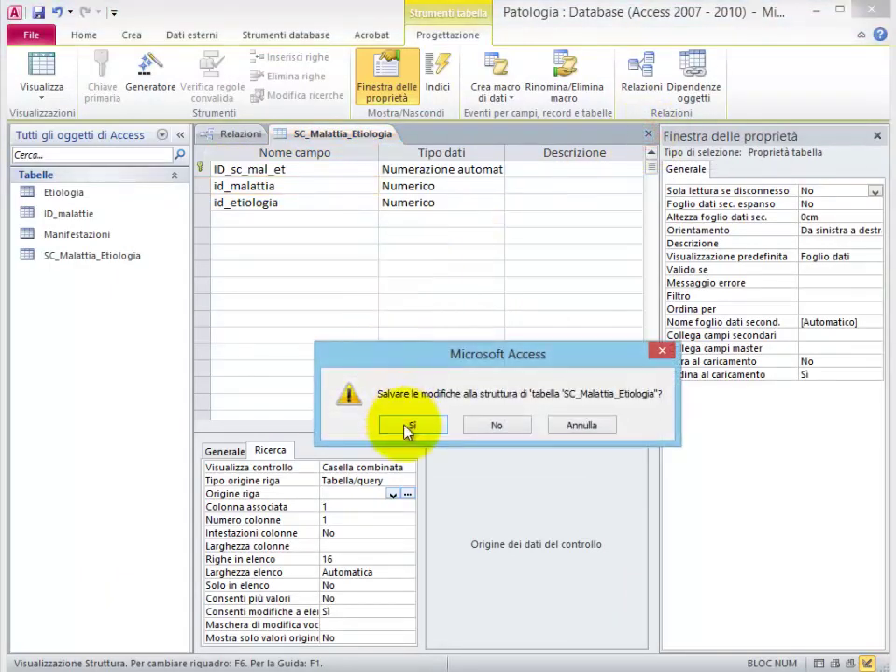
click(404, 425)
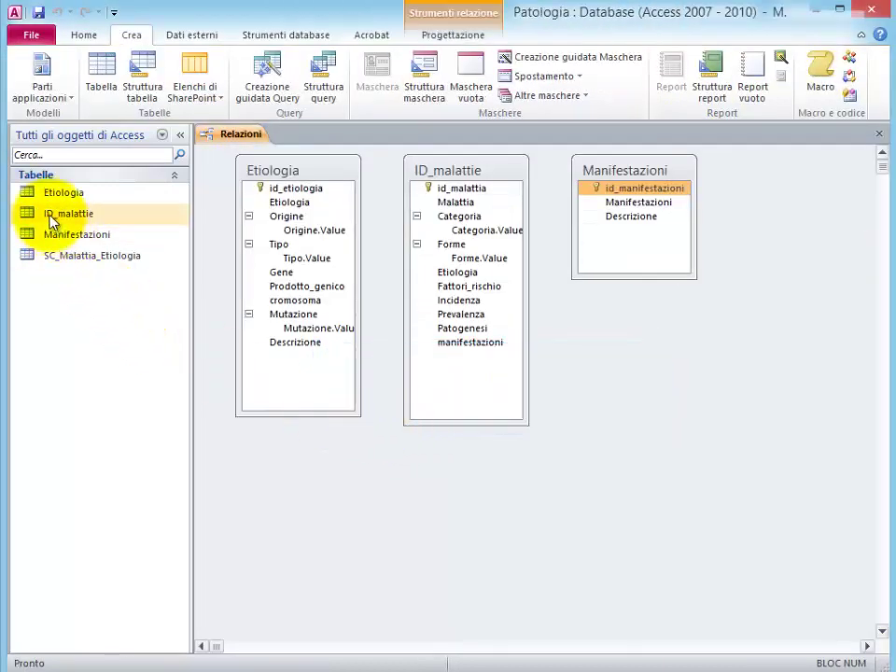
right_click(49, 213)
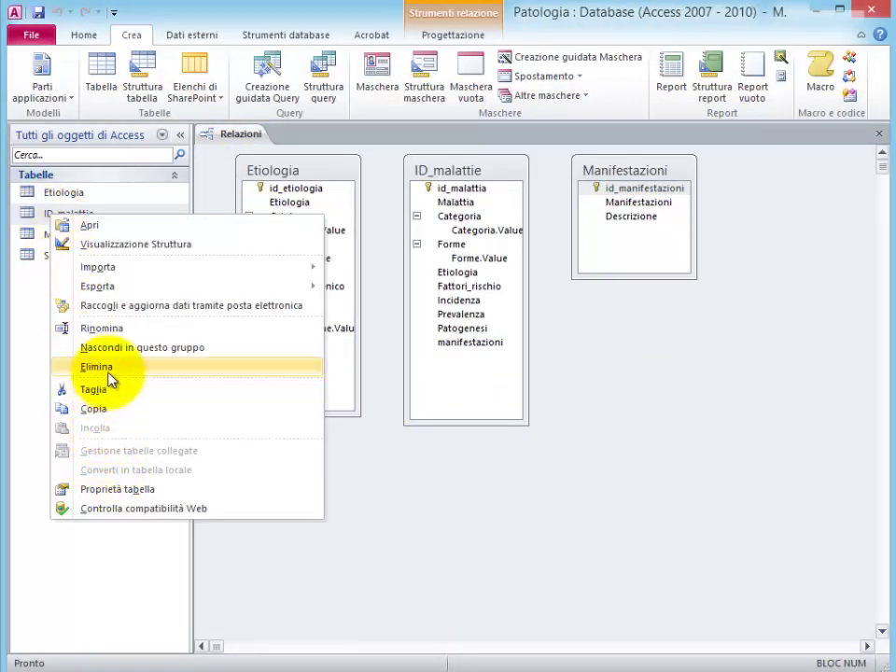
click(109, 332)
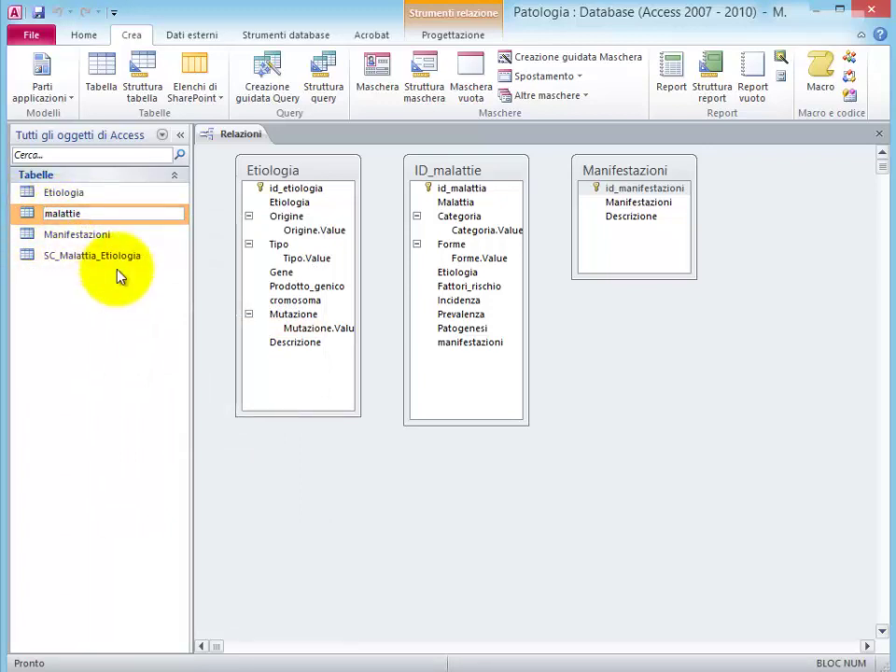
key(Return)
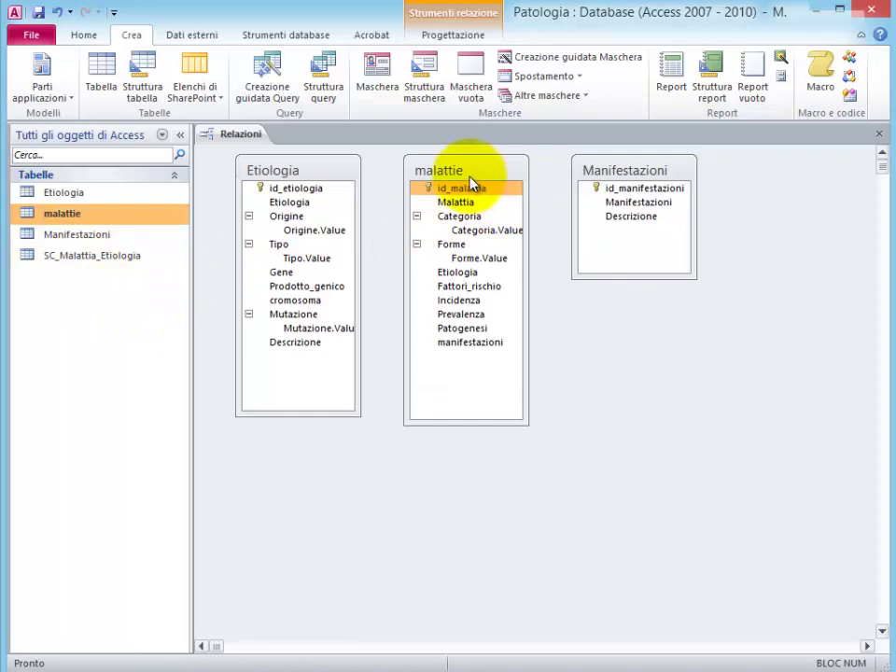
Step: Reopen SC_Malattia_Etiologia in design view and start a row source query for id_malattia based on the malattie table
right_click(75, 255)
click(122, 283)
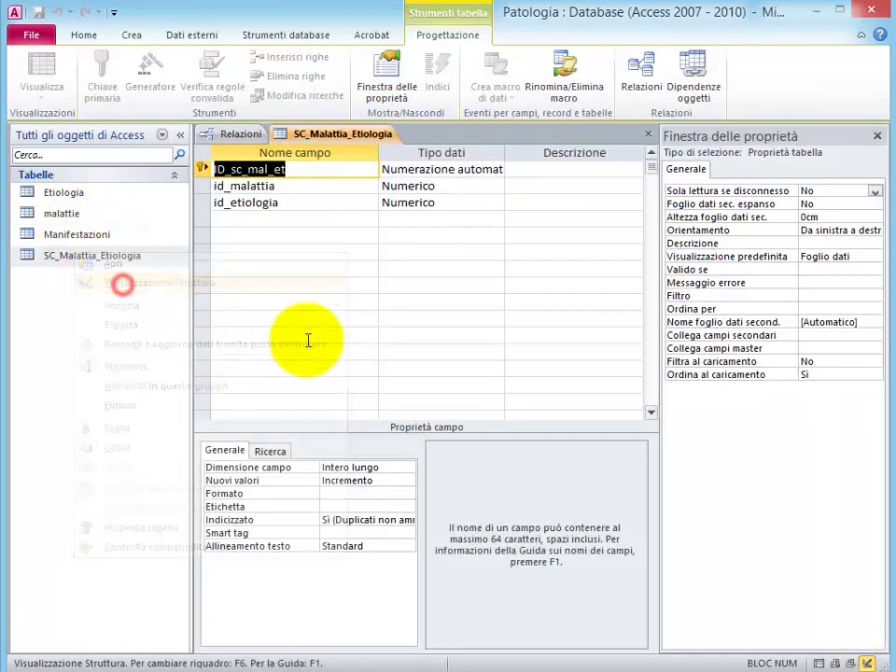
click(272, 185)
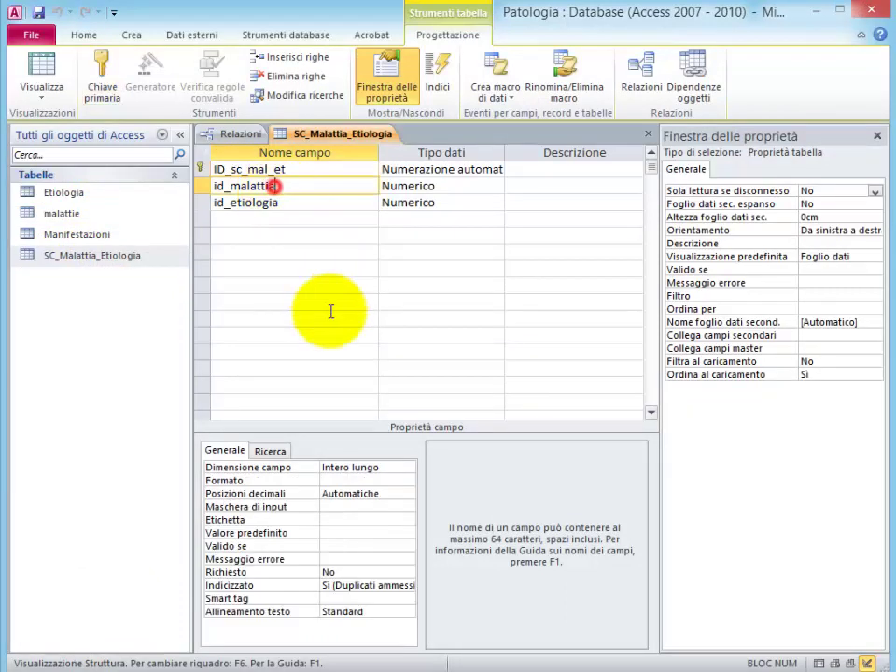
click(271, 451)
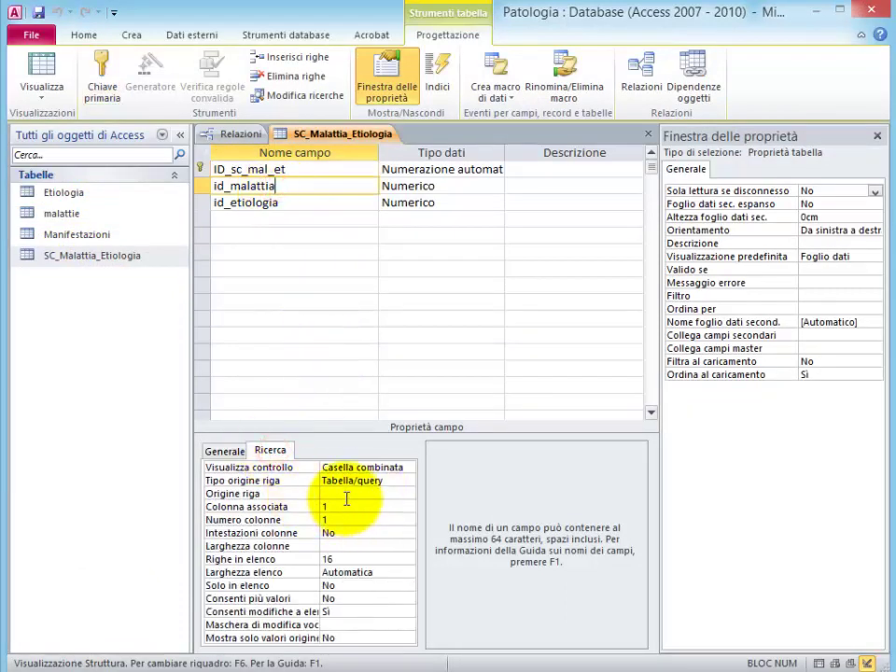
click(343, 493)
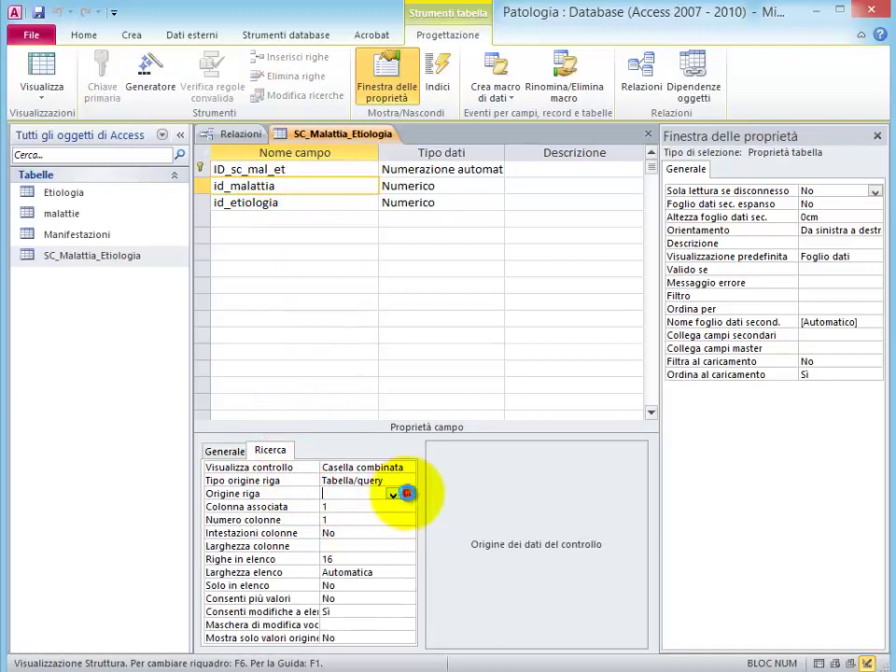
click(406, 492)
click(339, 528)
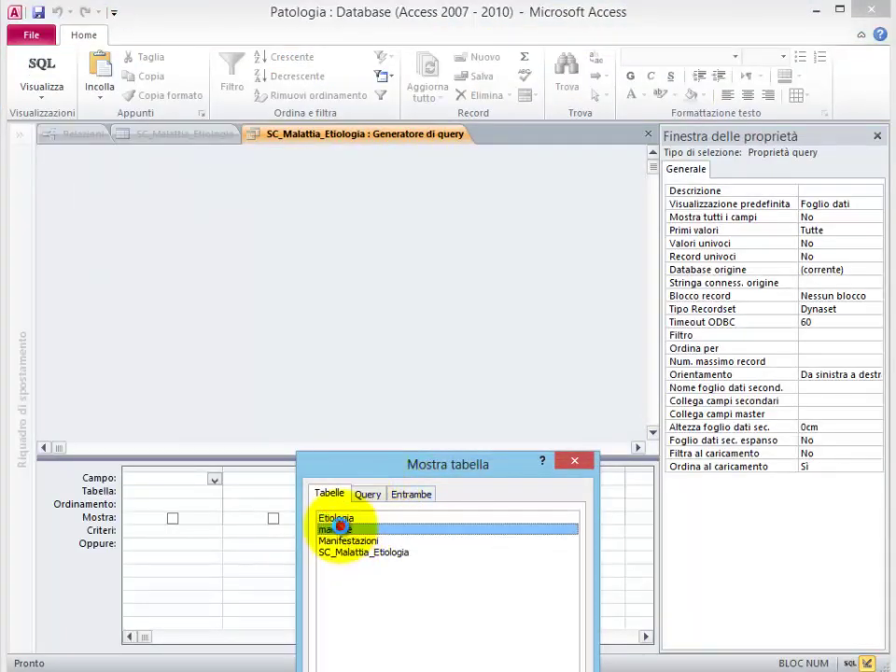
double_click(339, 528)
click(541, 663)
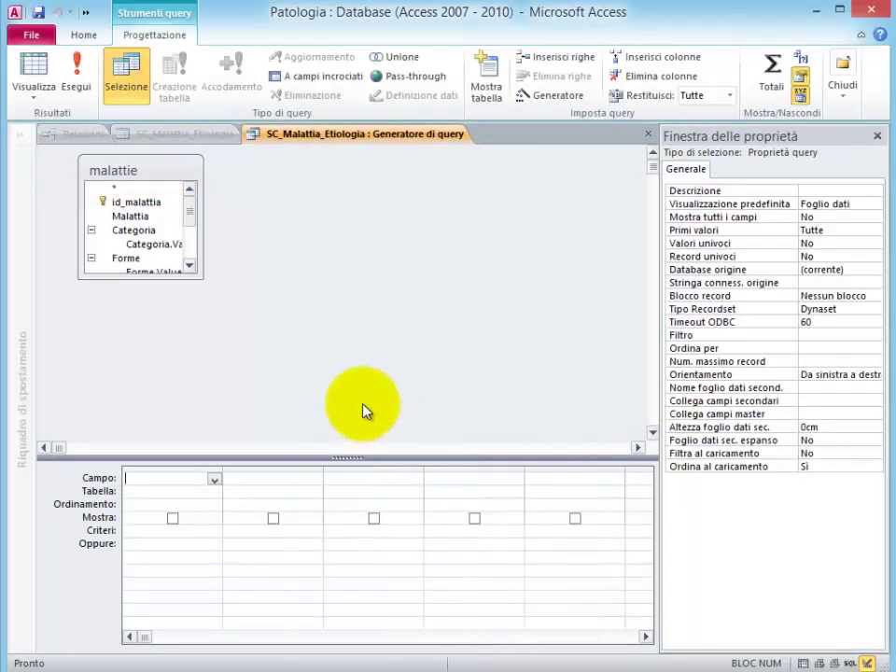
Step: Add the id_malattia and Malattia fields to the query and sort Malattia in Crescente order
drag(144, 276, 154, 359)
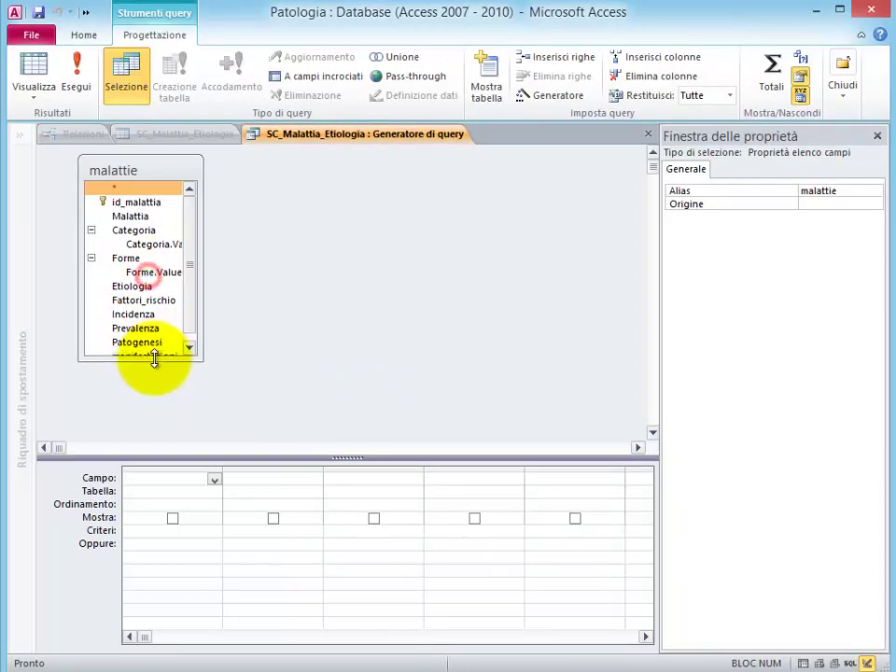
double_click(121, 202)
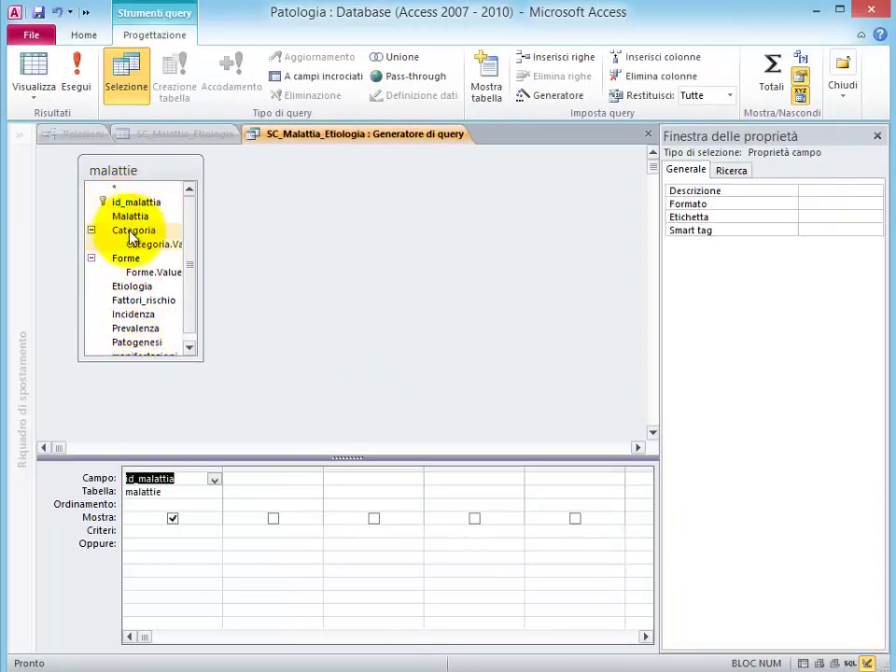
double_click(128, 216)
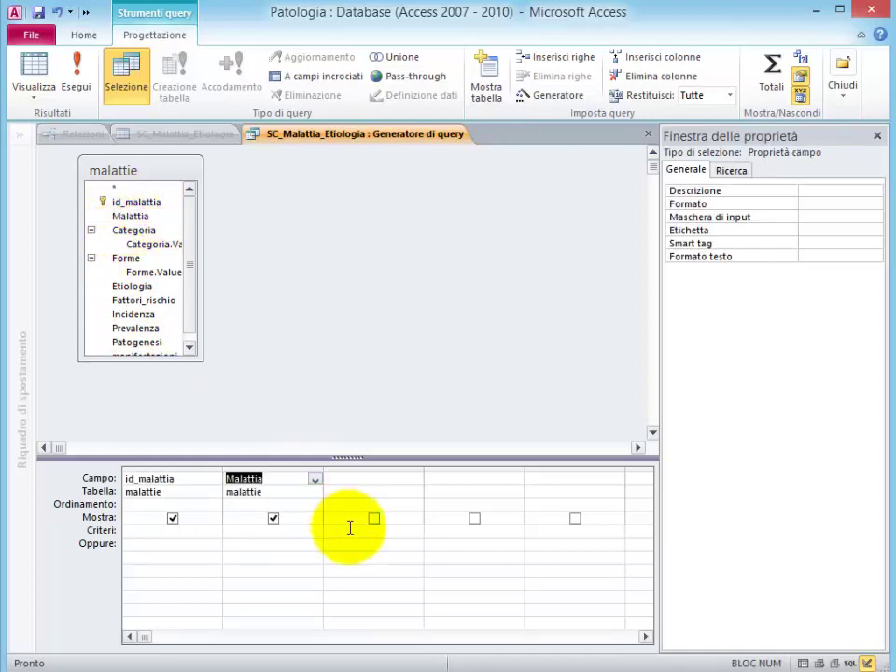
click(315, 506)
click(313, 518)
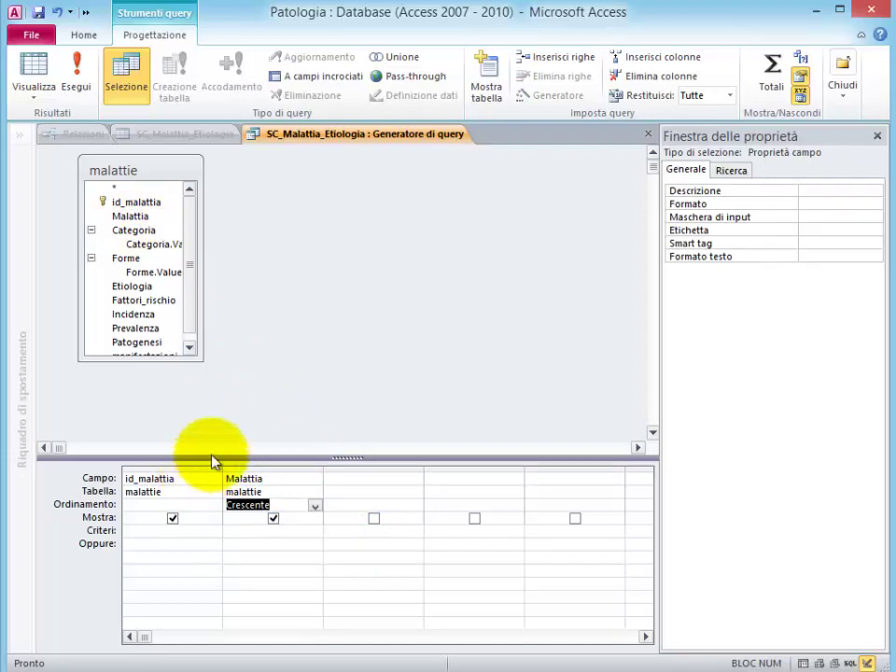
Step: Save the query as id_malattia's row source, and set its Numero colonne to 12 and Larghezza colonne to 0;2
click(646, 138)
click(404, 445)
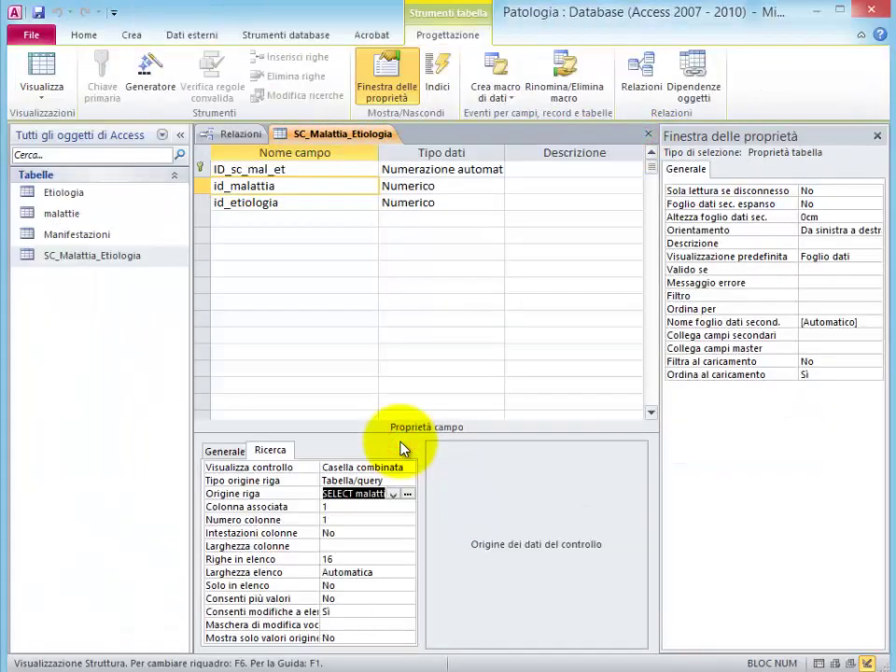
click(330, 520)
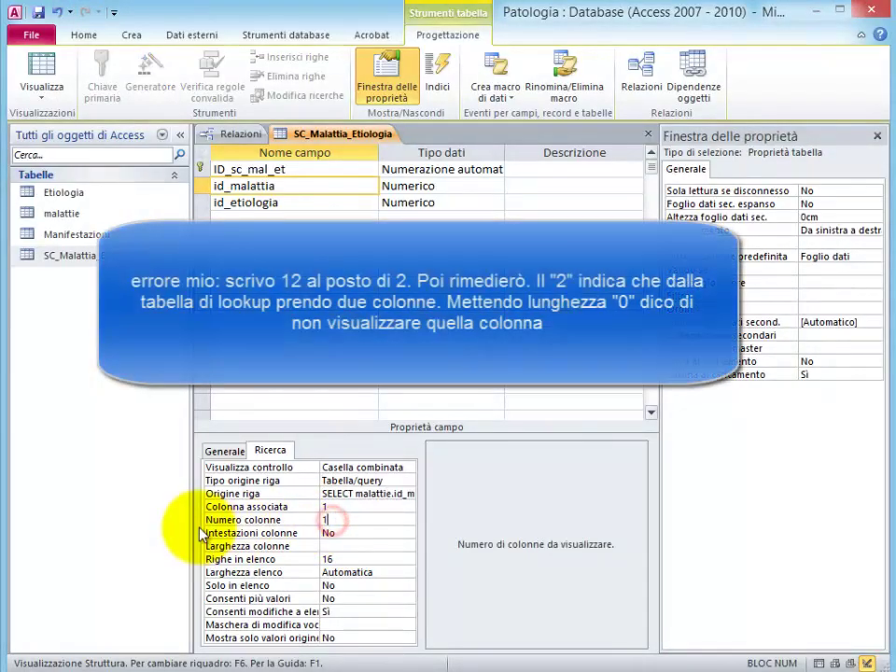
click(343, 546)
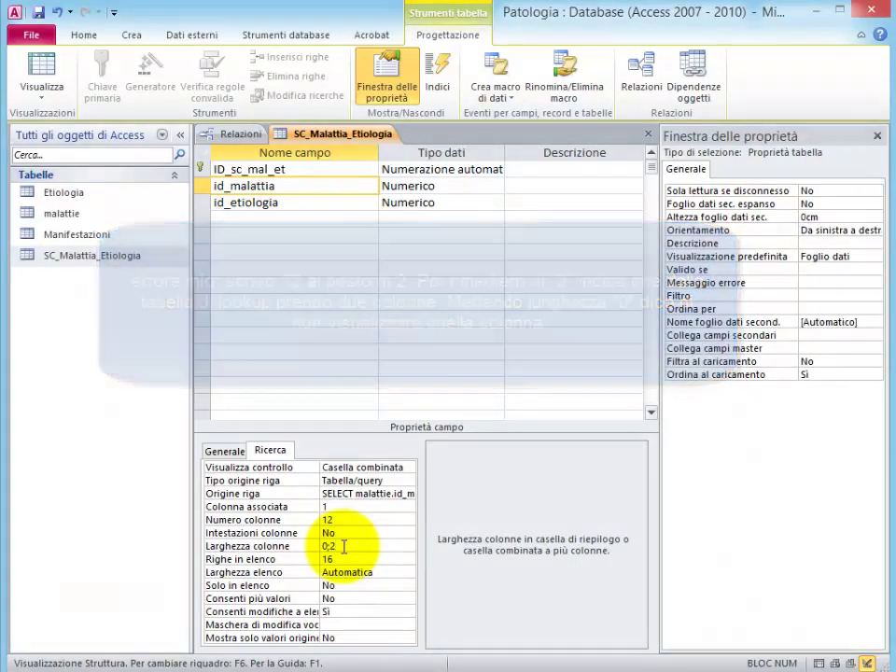
Step: Set the lookup display control of the id_etiologia field to Casella combinata
click(263, 204)
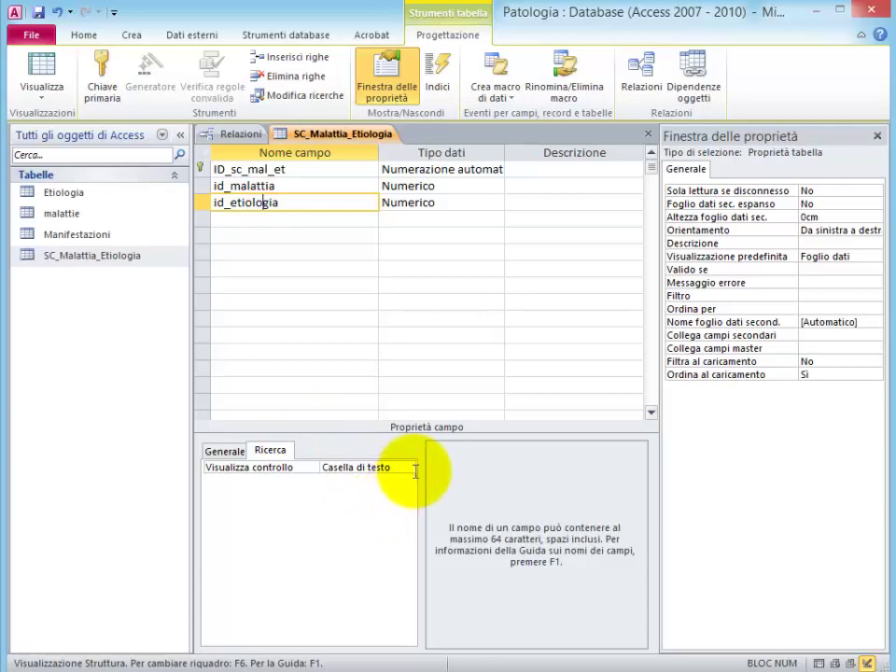
click(410, 466)
click(408, 467)
click(381, 504)
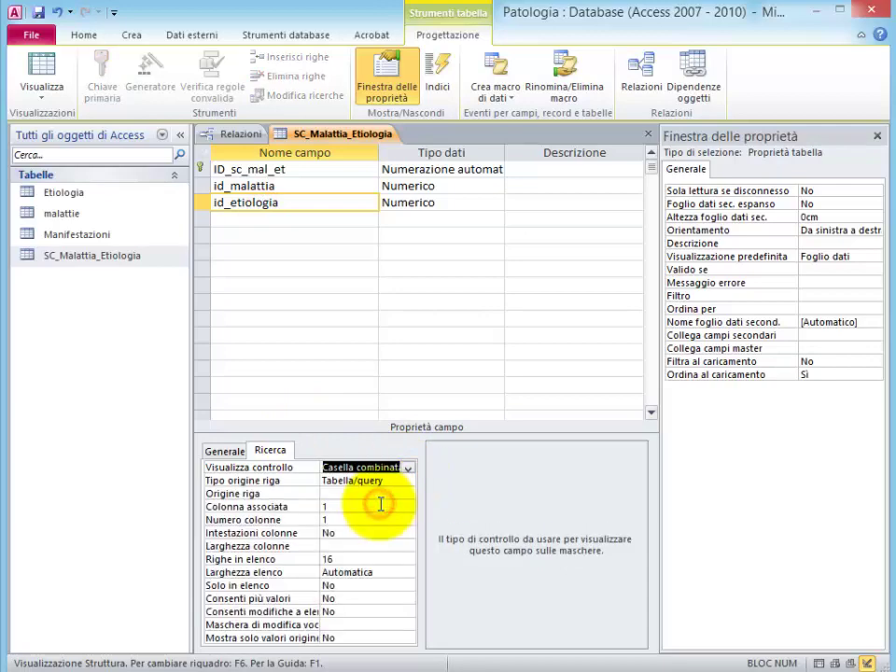
Step: Start a row source query for id_etiologia and add the Etiologia table to it
click(401, 494)
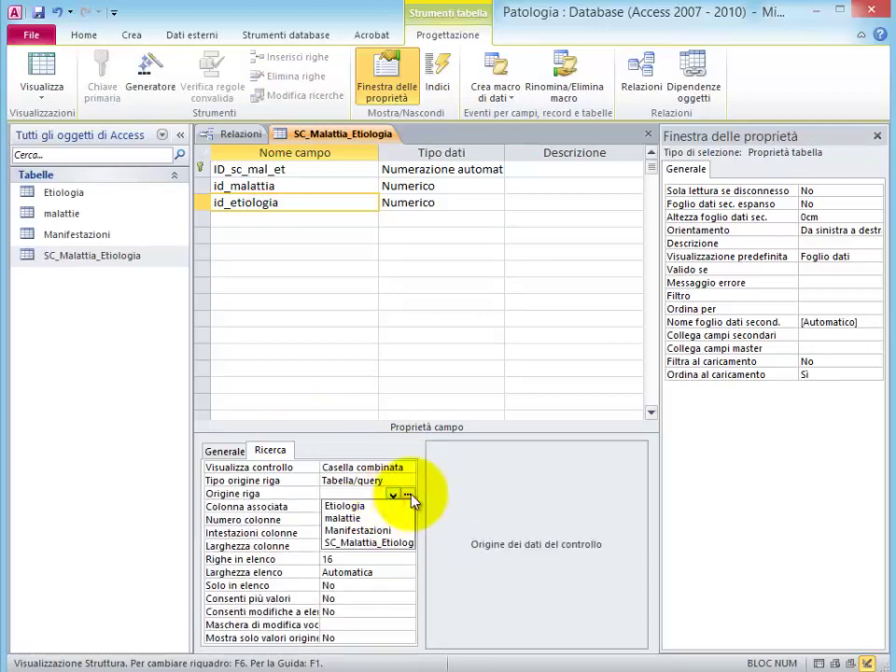
click(410, 493)
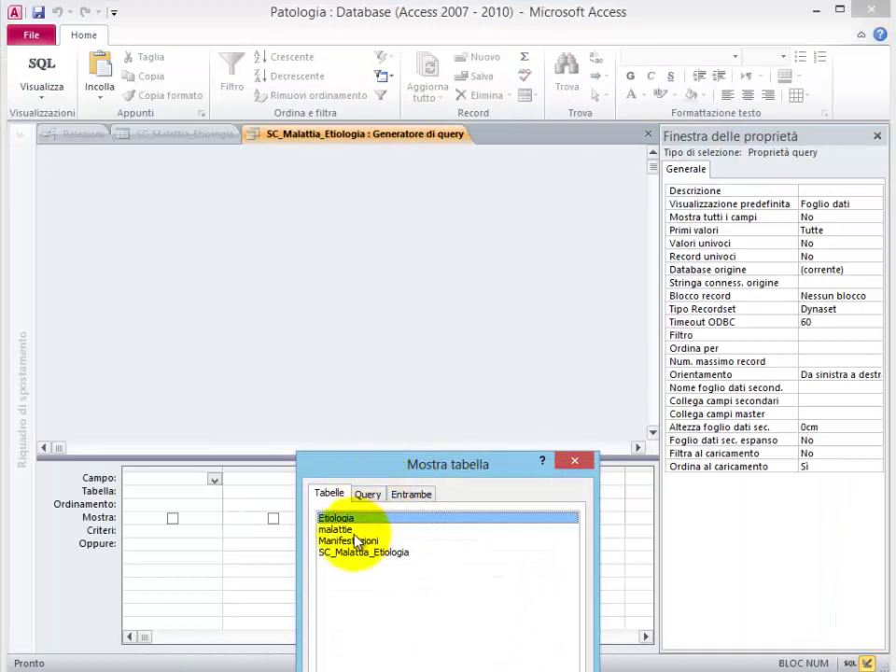
drag(374, 463, 411, 207)
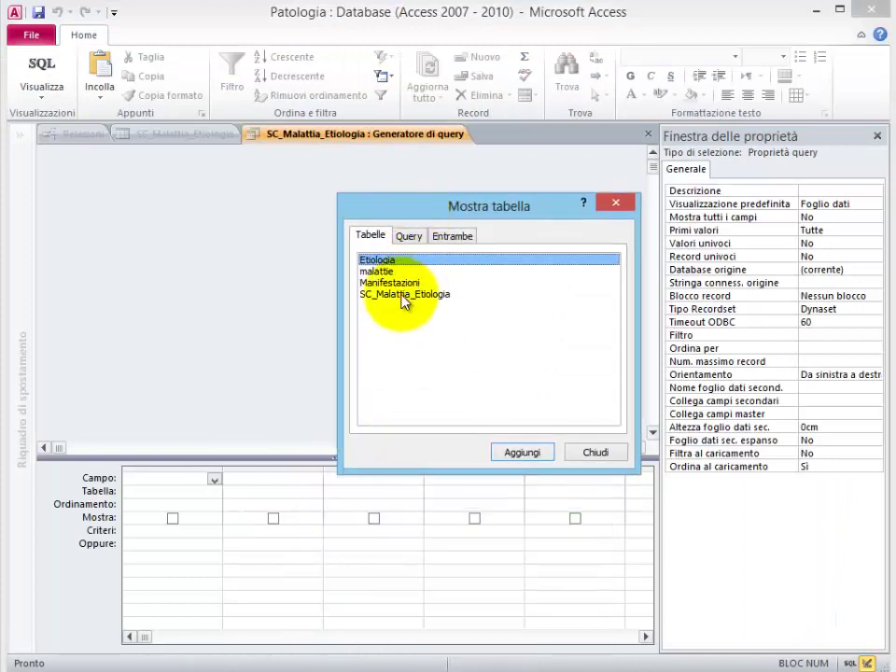
double_click(387, 259)
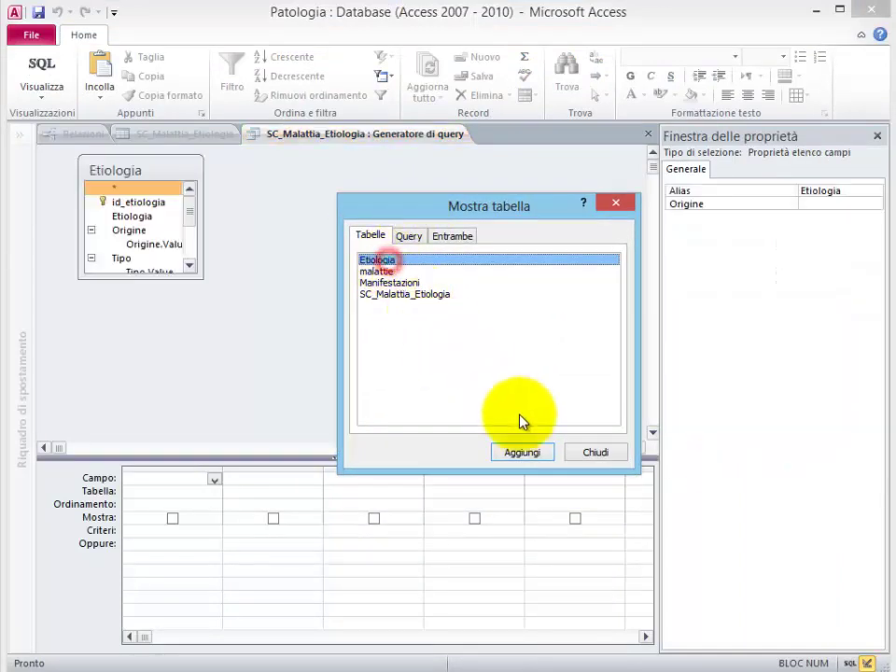
click(591, 455)
Step: Add the id_etiologia and Etiologia fields to the query and sort Etiologia in Crescente order
double_click(137, 204)
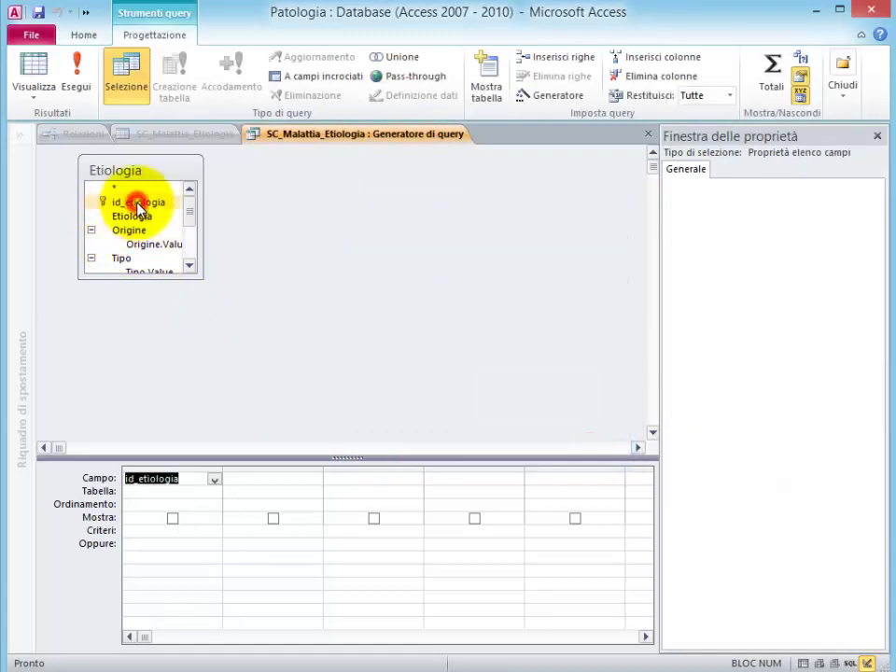
drag(136, 217, 266, 497)
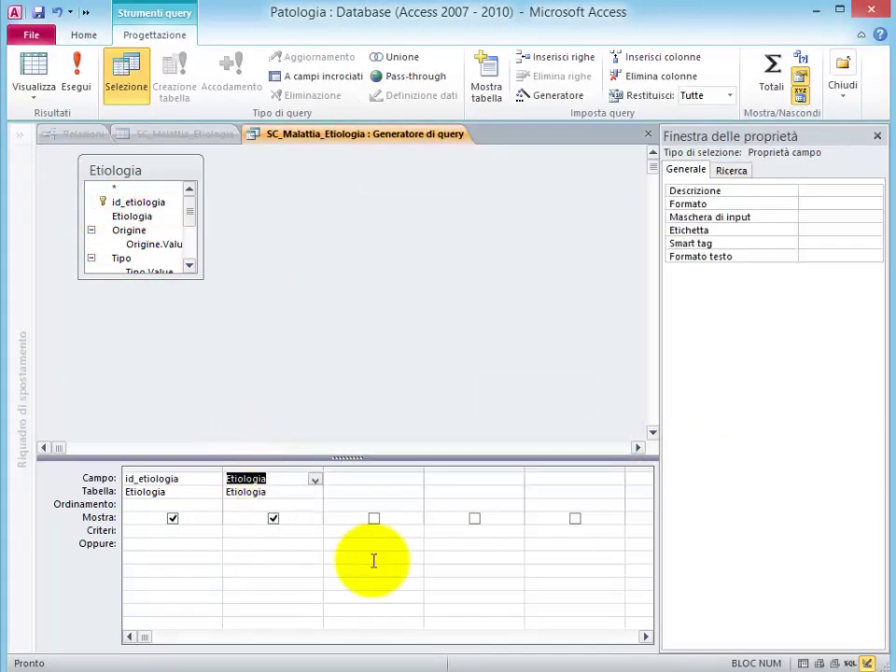
click(314, 505)
click(287, 518)
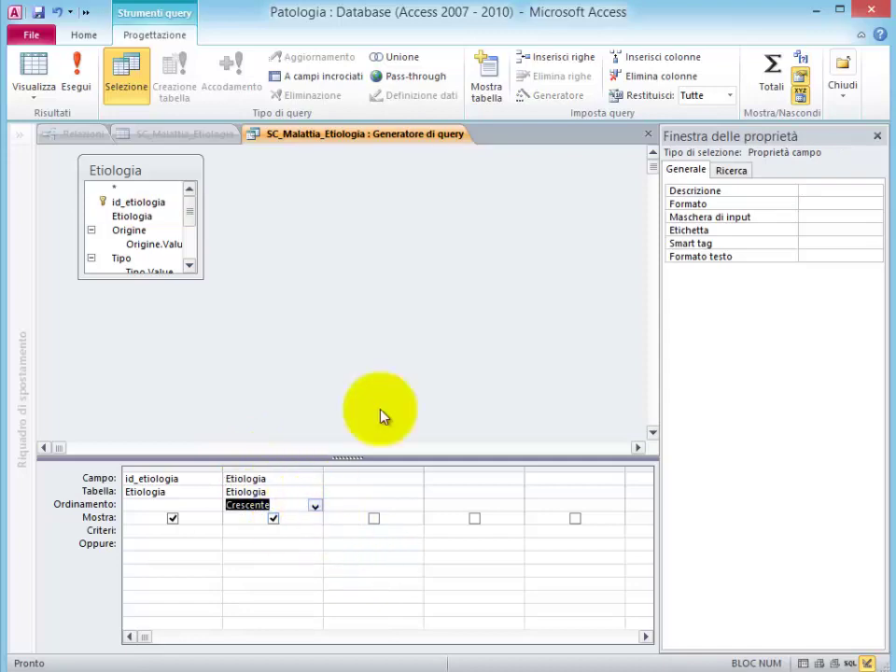
Step: Save the query as id_etiologia's row source, and set its Numero colonne to 2 and Larghezza colonne to 0;2
click(649, 138)
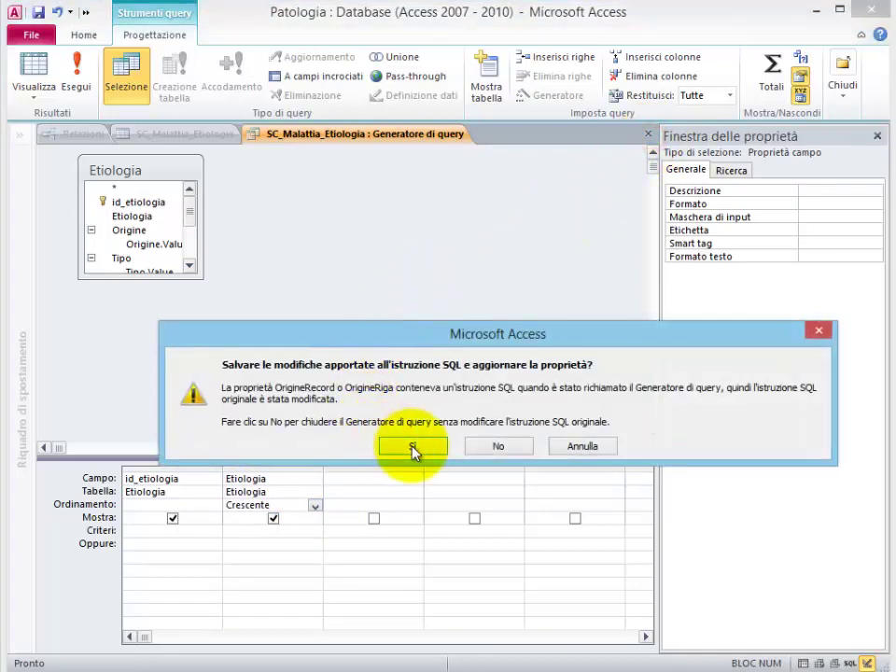
click(412, 448)
double_click(335, 519)
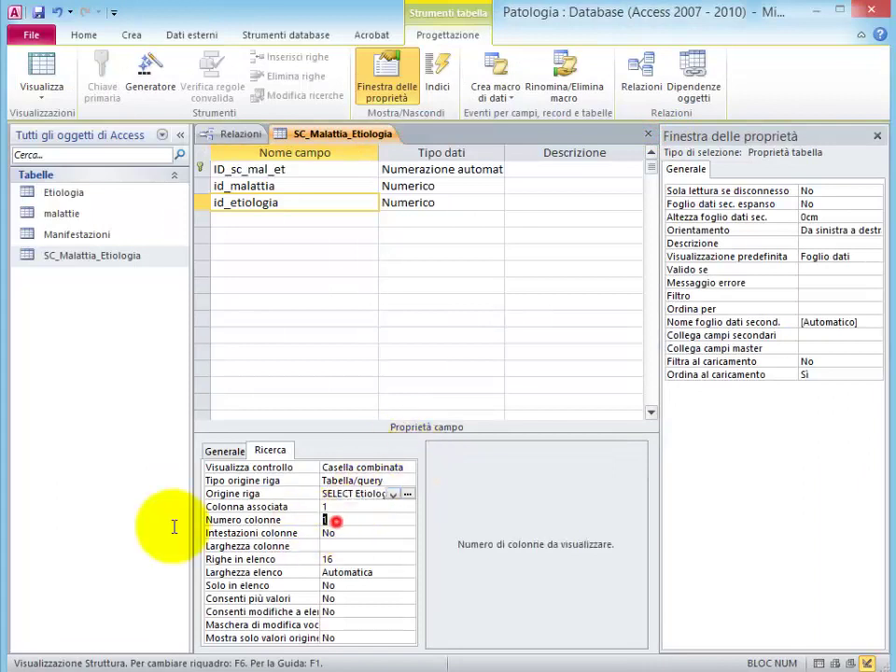
text(2)
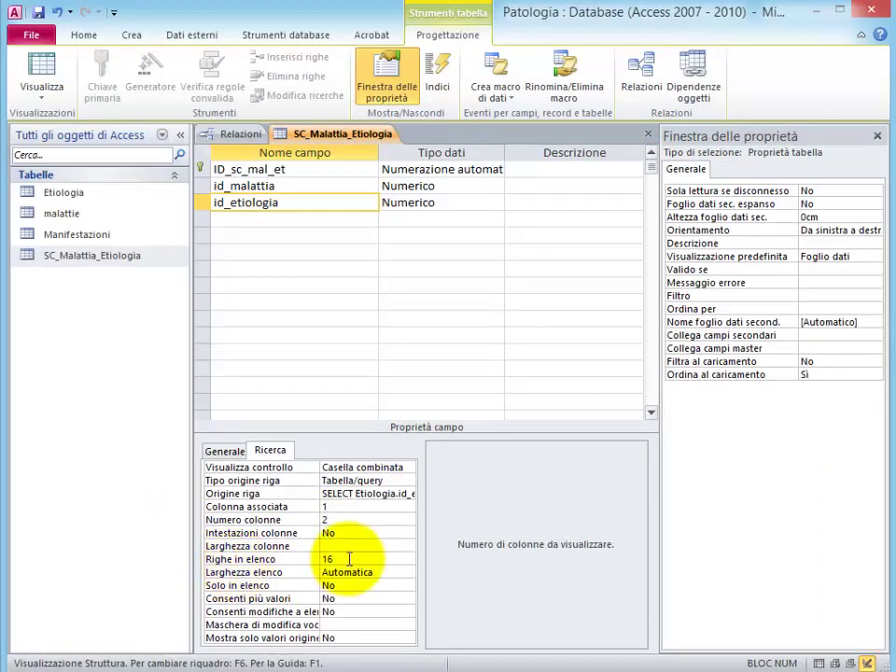
click(345, 547)
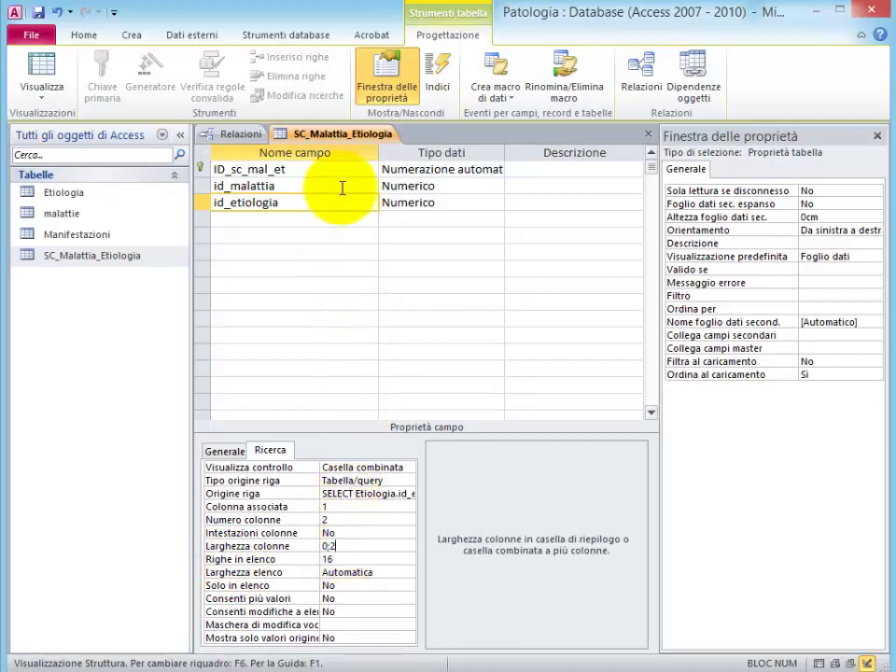
Step: Save and close the design of SC_Malattia_Etiologia, and open the table in datasheet view
click(648, 133)
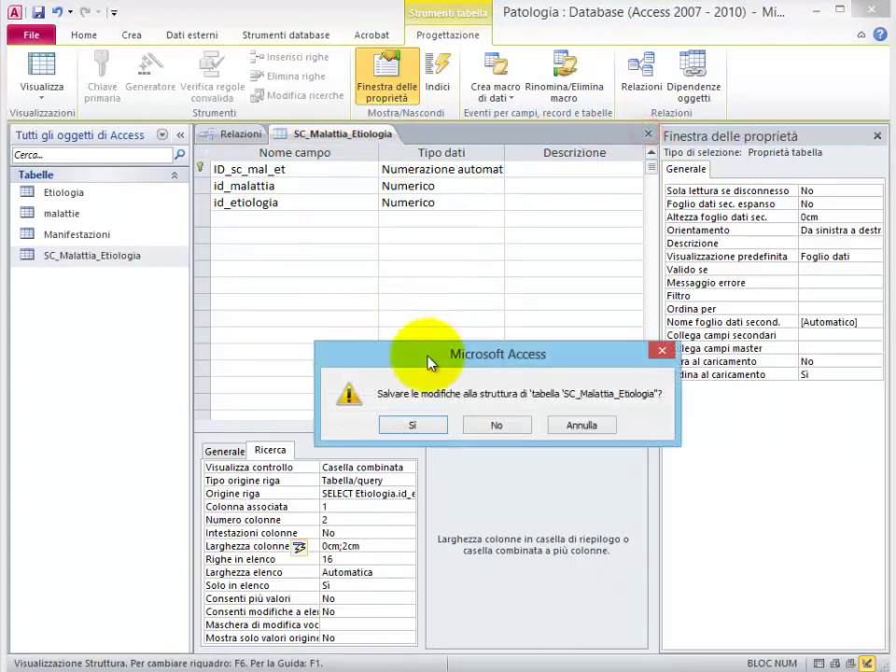
click(413, 425)
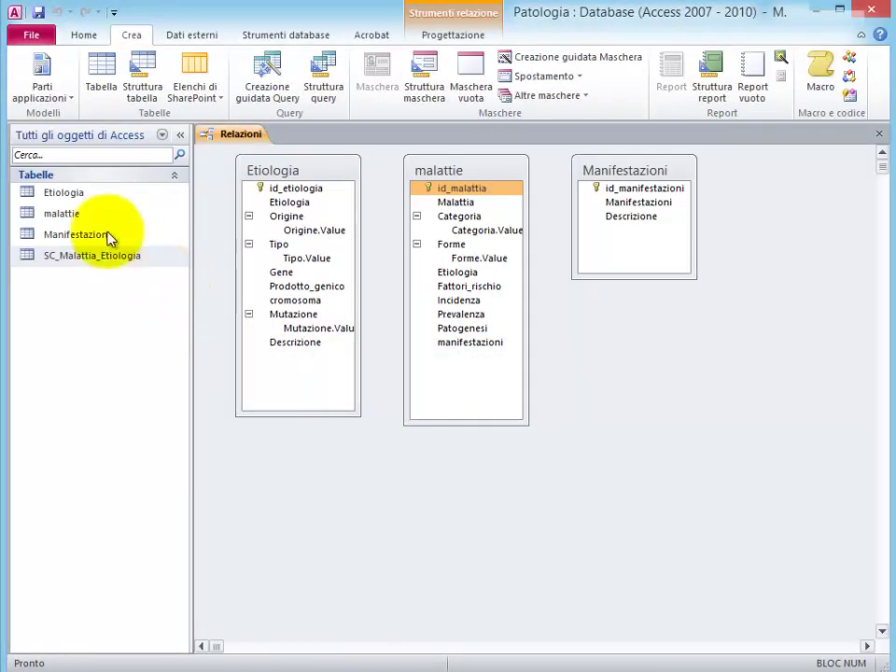
click(113, 260)
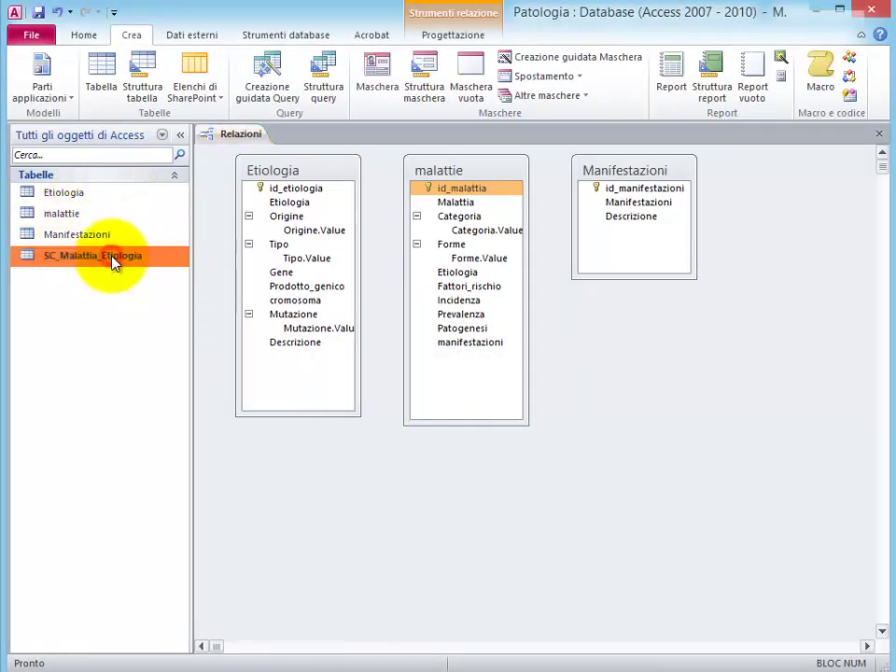
double_click(112, 261)
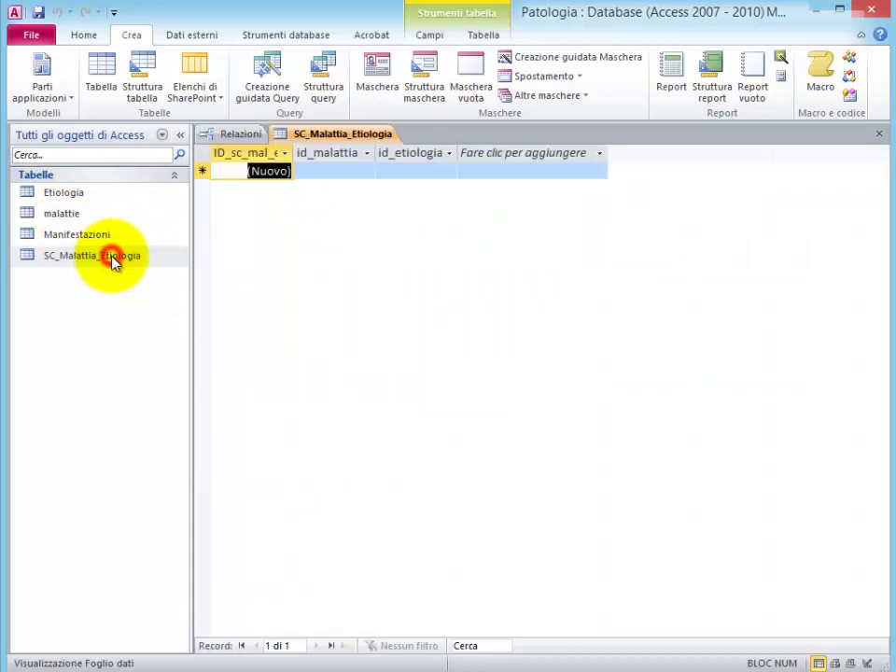
Step: Check the id_malattia and id_etiologia lookup lists in the empty record of SC_Malattia_Etiologia, and close the table
click(368, 172)
click(369, 174)
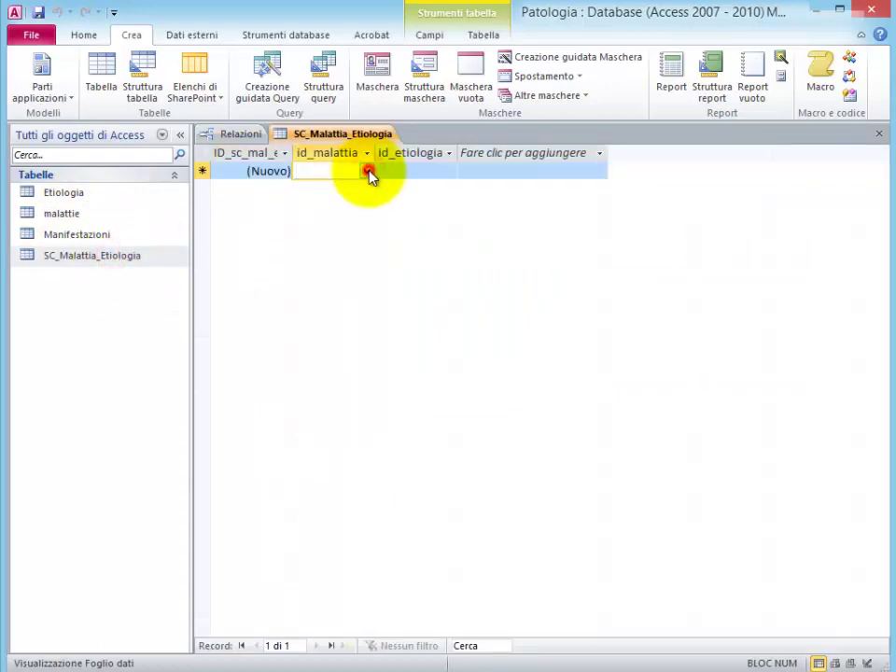
click(453, 173)
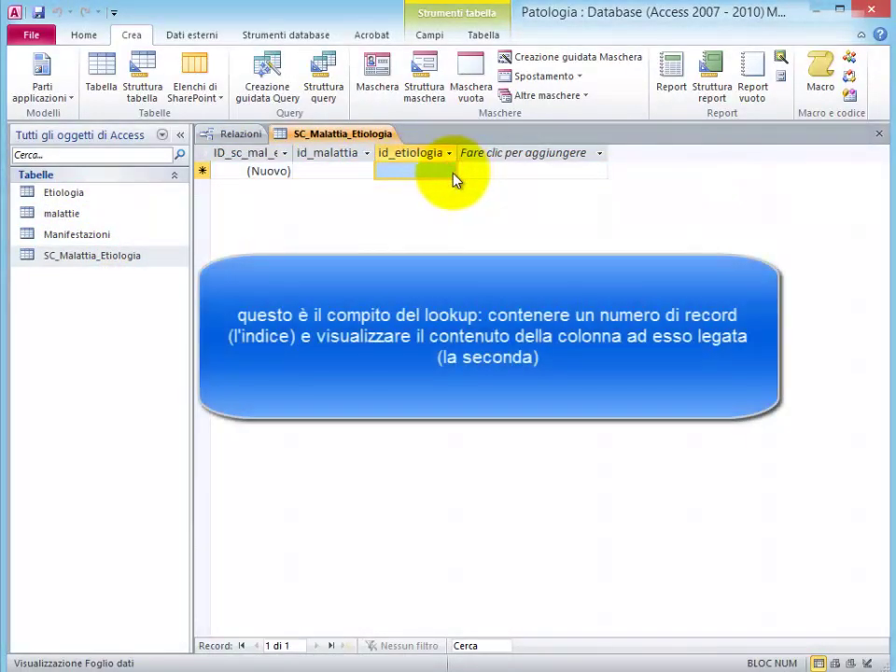
click(450, 173)
click(450, 173)
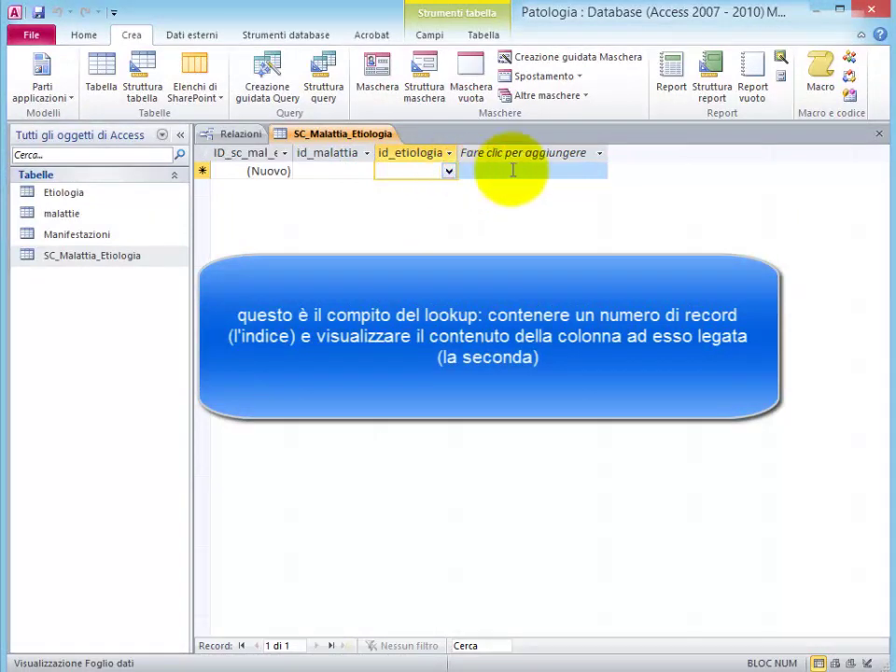
click(880, 133)
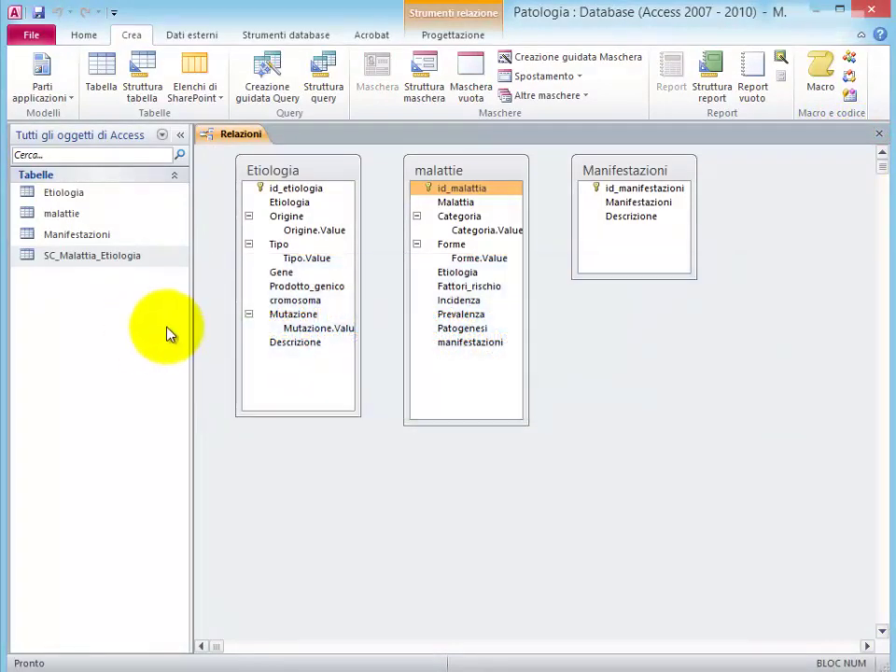
Step: Create a new table and save it as SC_Malattia_Manifestazioni in design view
click(100, 75)
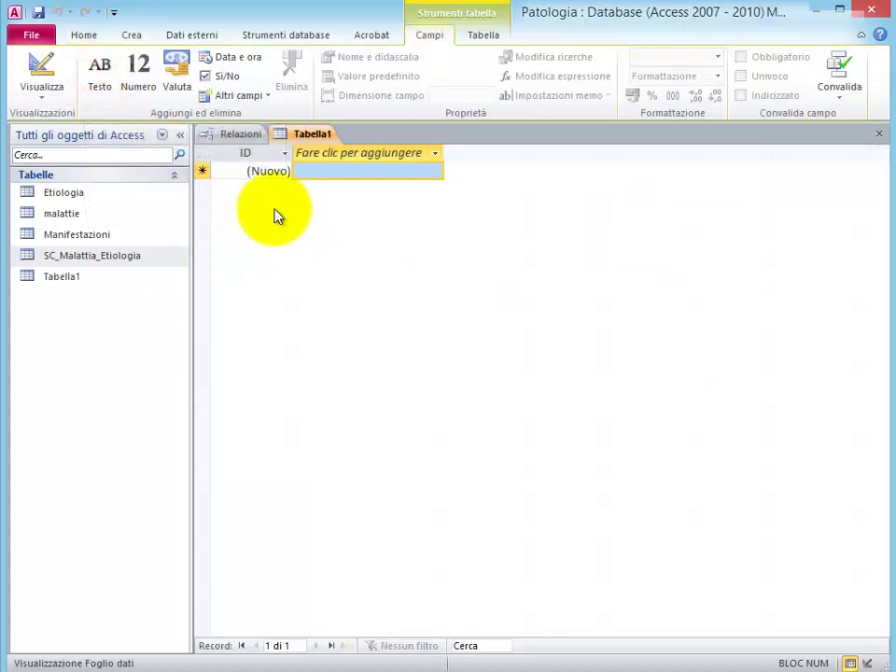
click(40, 73)
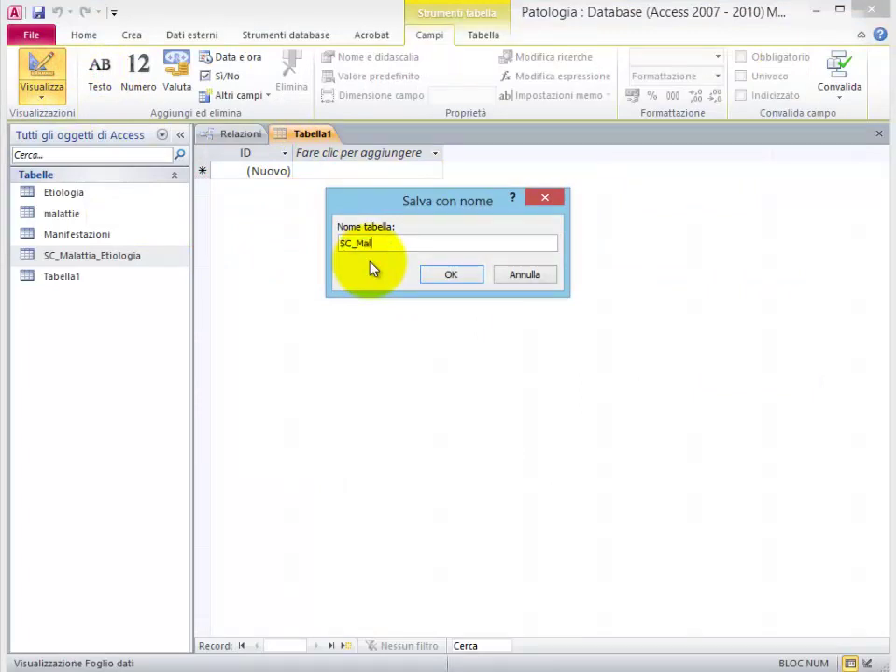
text(SC_Malattia_Manifestazioni)
click(451, 277)
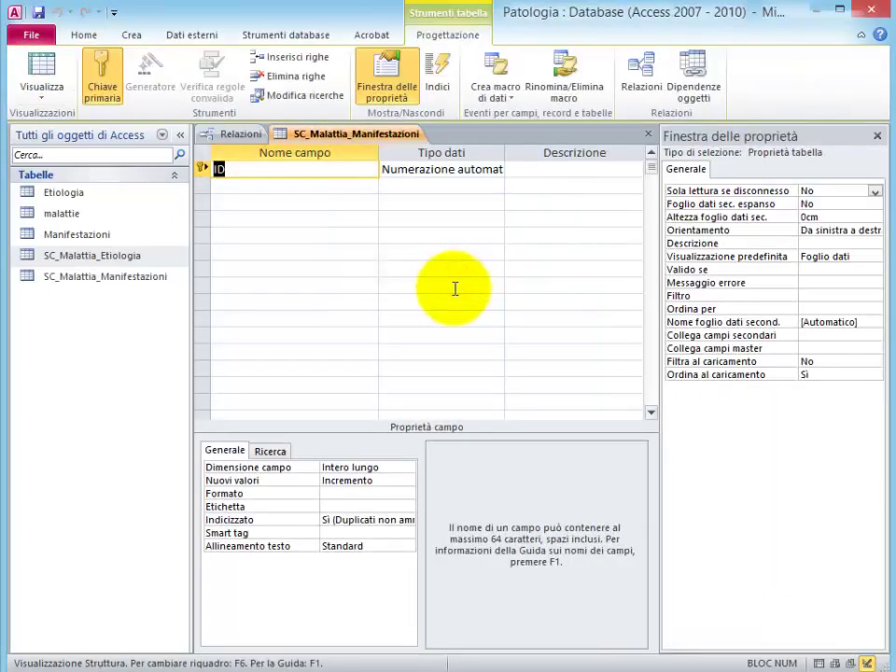
Step: Rename the primary key field to ID_SC_Mal_Man and add the Numerico fields id_malattia and id_Manifestazioni
click(240, 170)
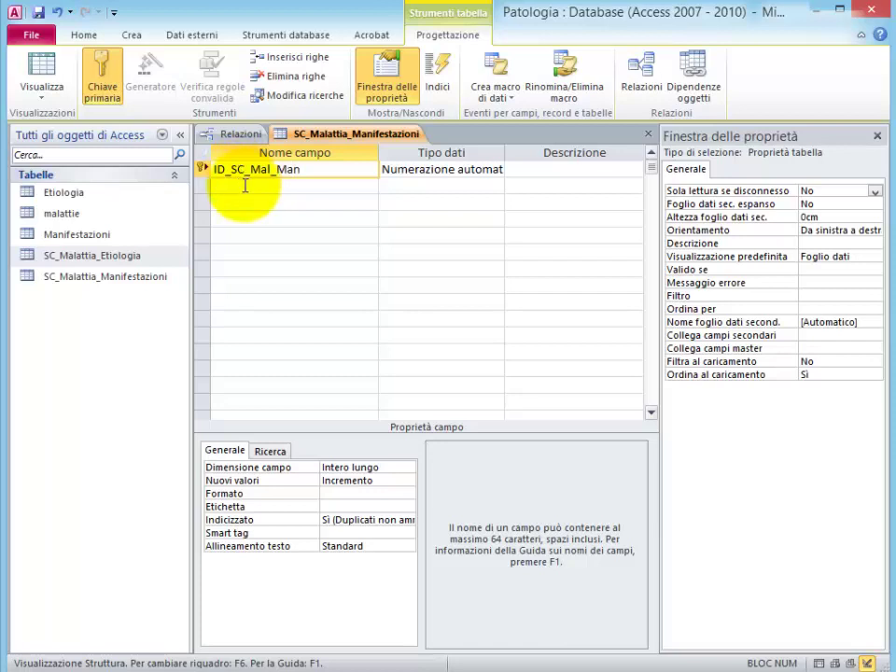
click(244, 185)
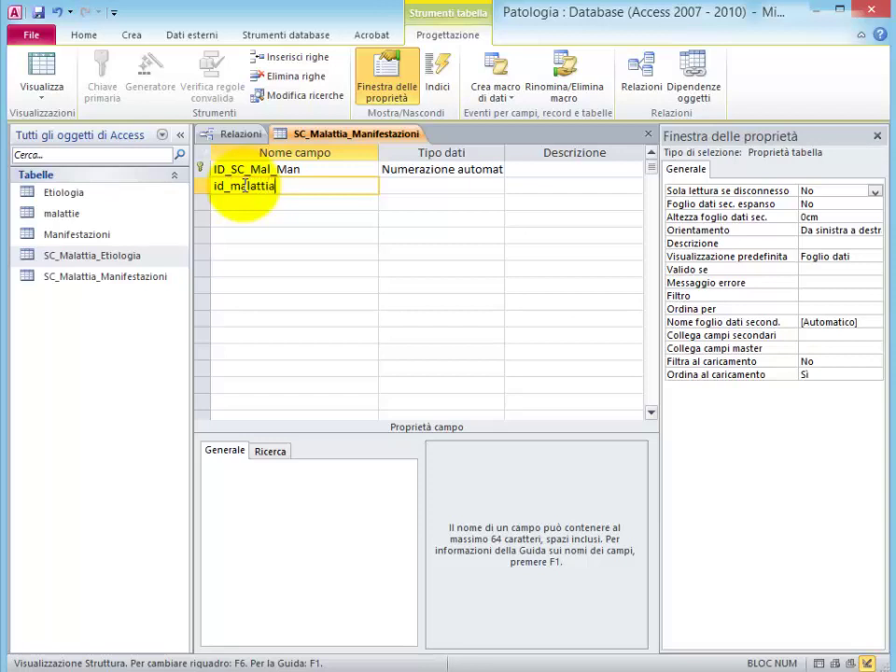
key(Tab)
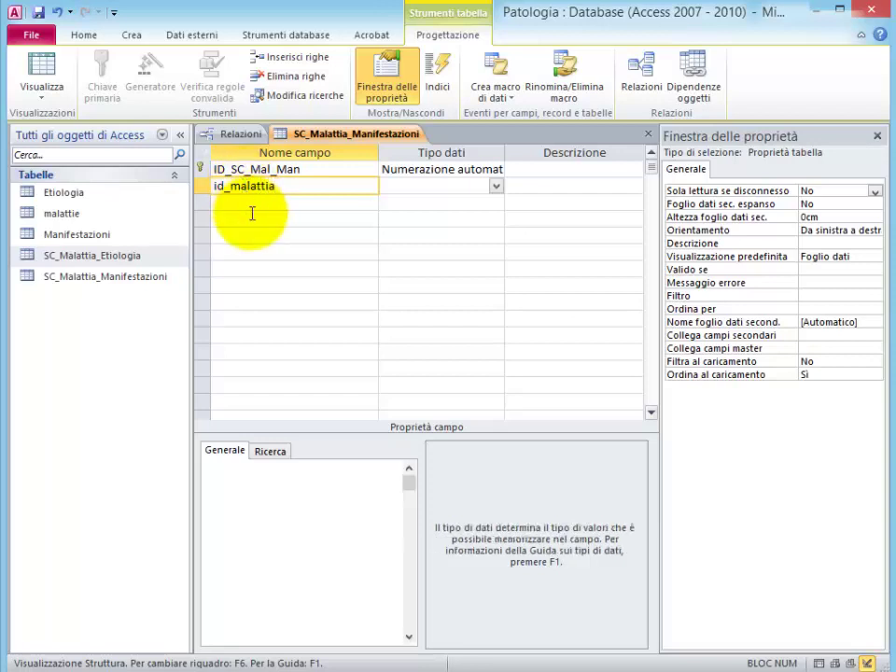
text(n)
key(Tab)
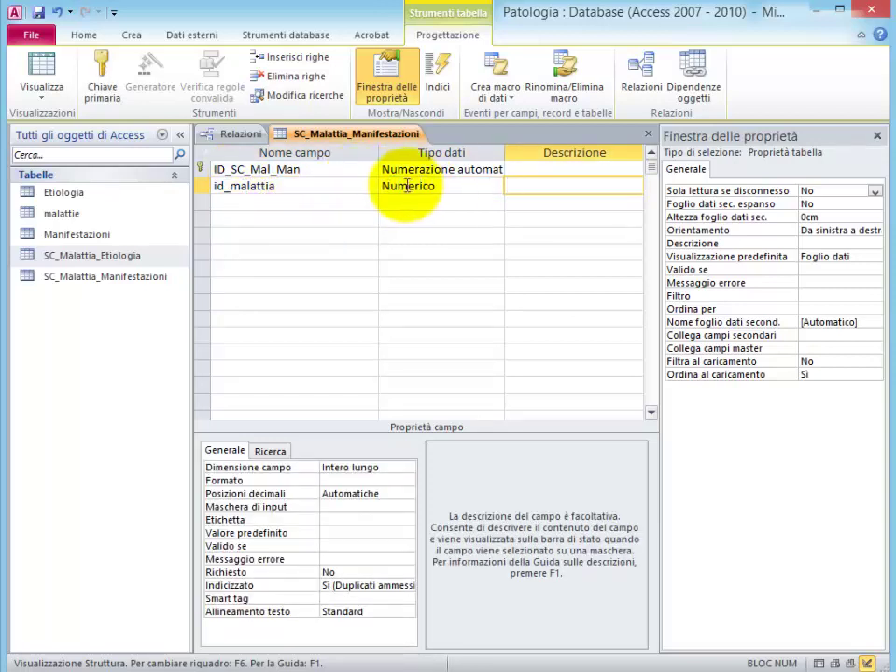
click(258, 201)
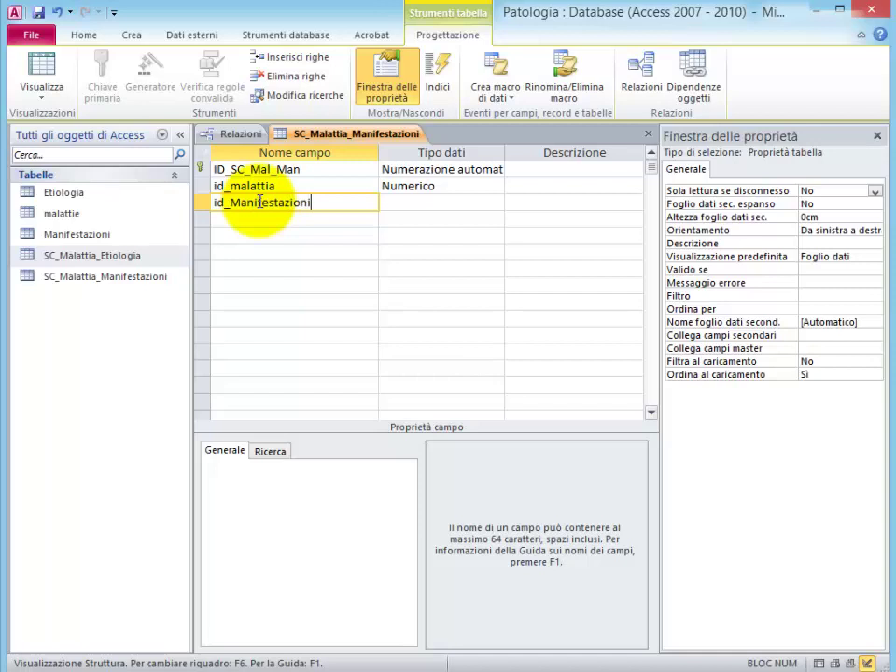
key(Tab)
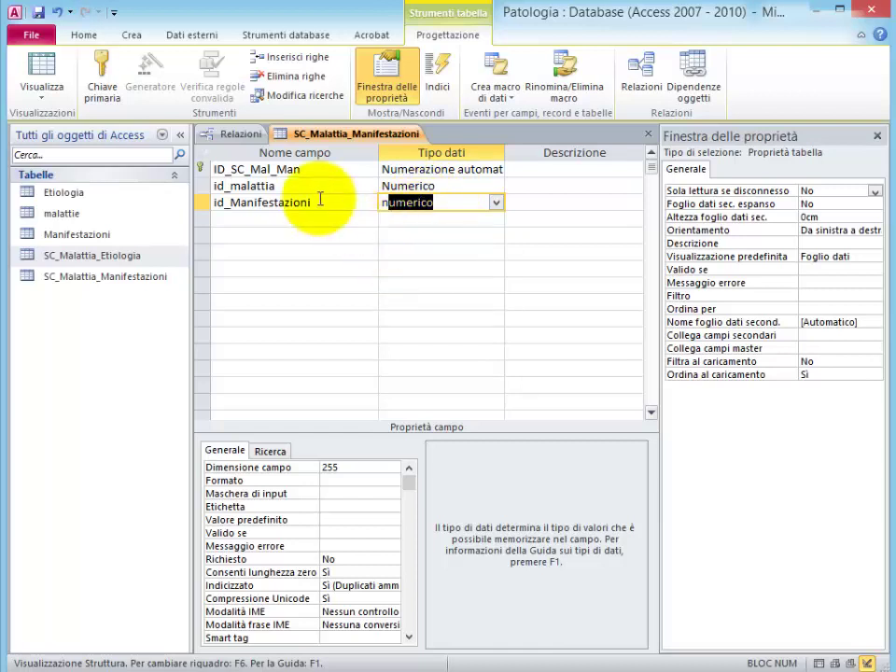
Step: Set the lookup display control of the id_malattia field to Casella combinata
click(435, 186)
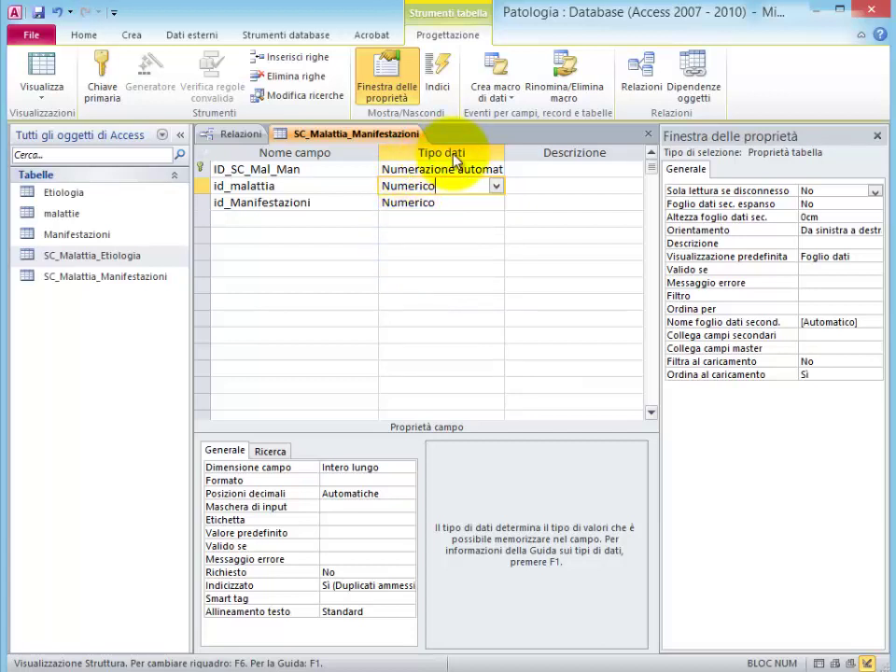
click(274, 451)
click(400, 465)
click(404, 465)
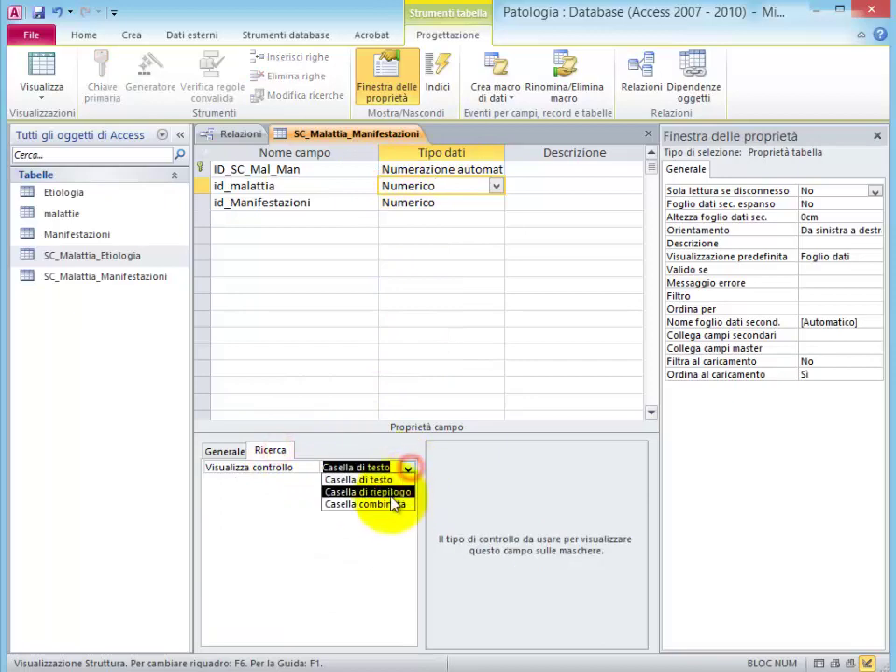
click(387, 504)
Step: Start a row source query for id_malattia and add the malattie table to it
click(368, 494)
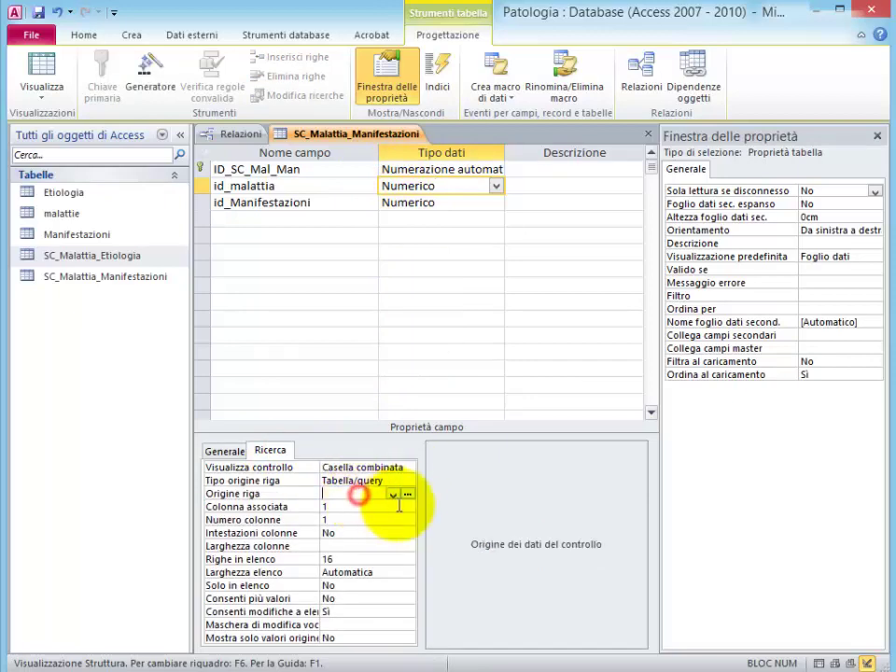
click(408, 494)
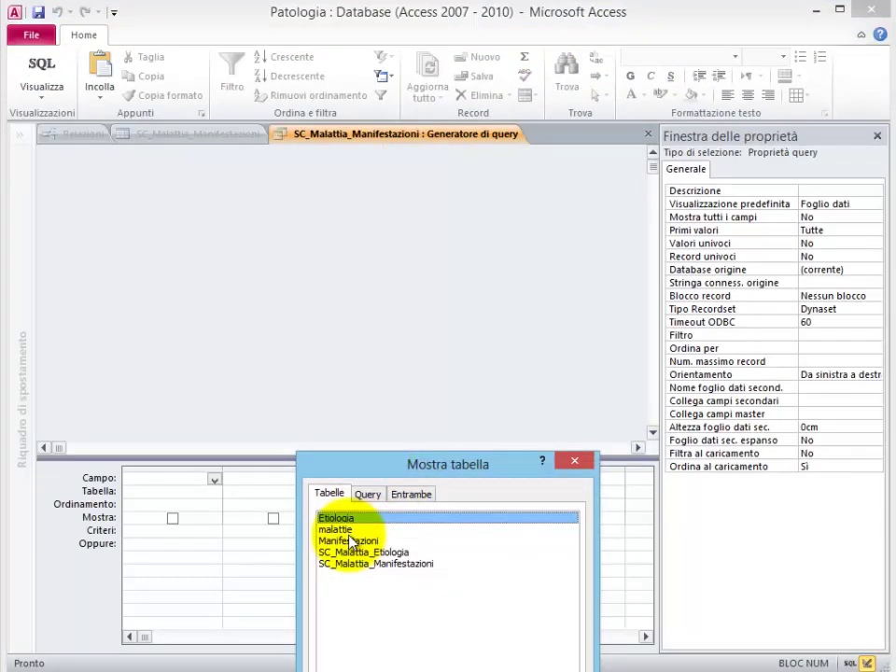
double_click(354, 530)
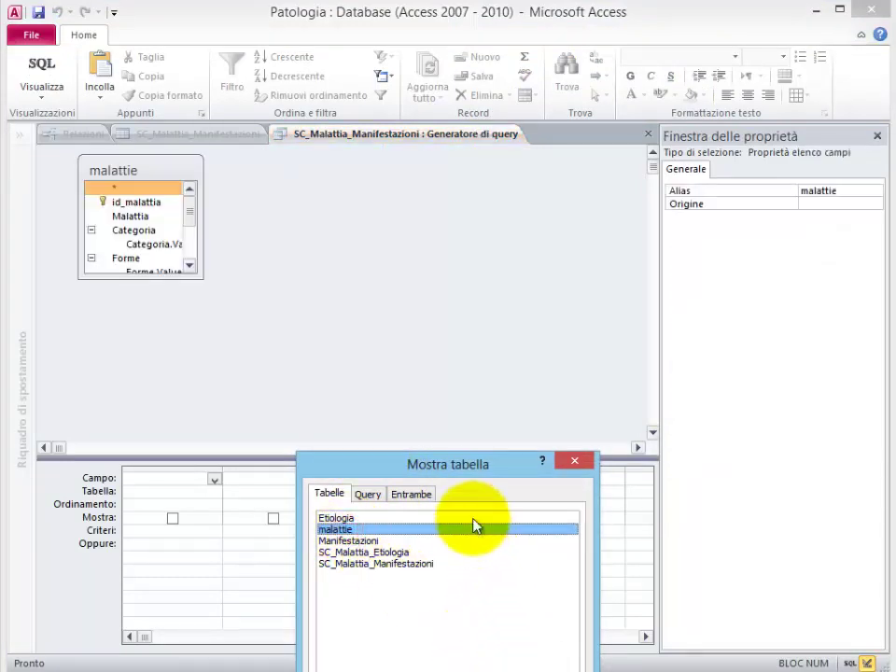
drag(474, 464, 425, 215)
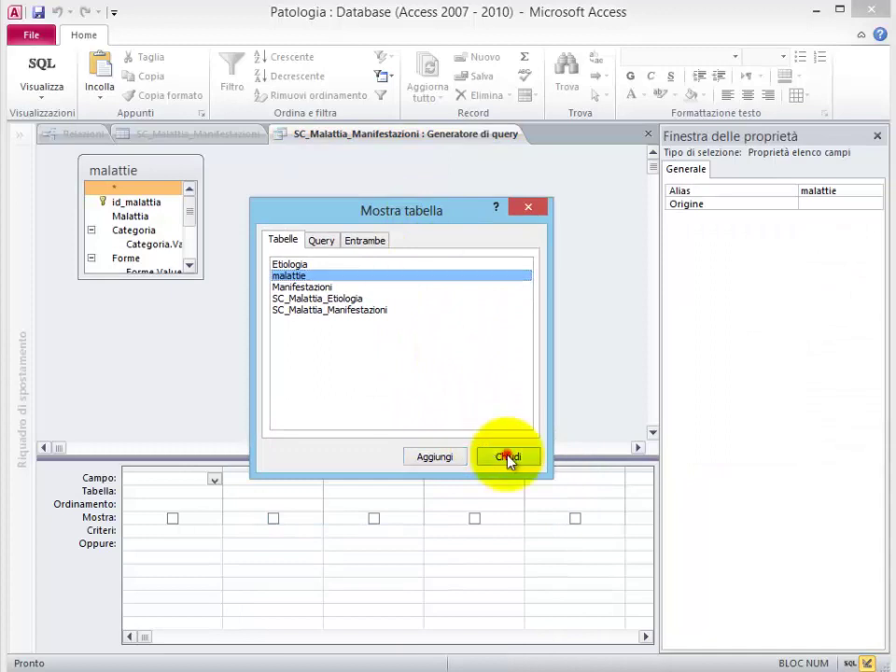
click(507, 456)
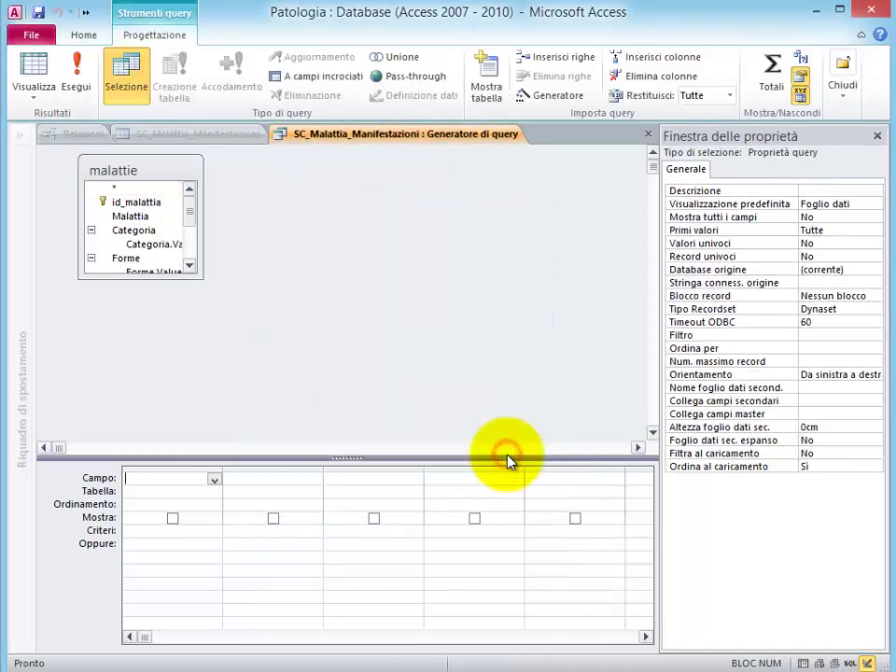
Step: Add the id_malattia and Malattia fields to the query and sort Malattia in Crescente order
double_click(140, 202)
double_click(138, 216)
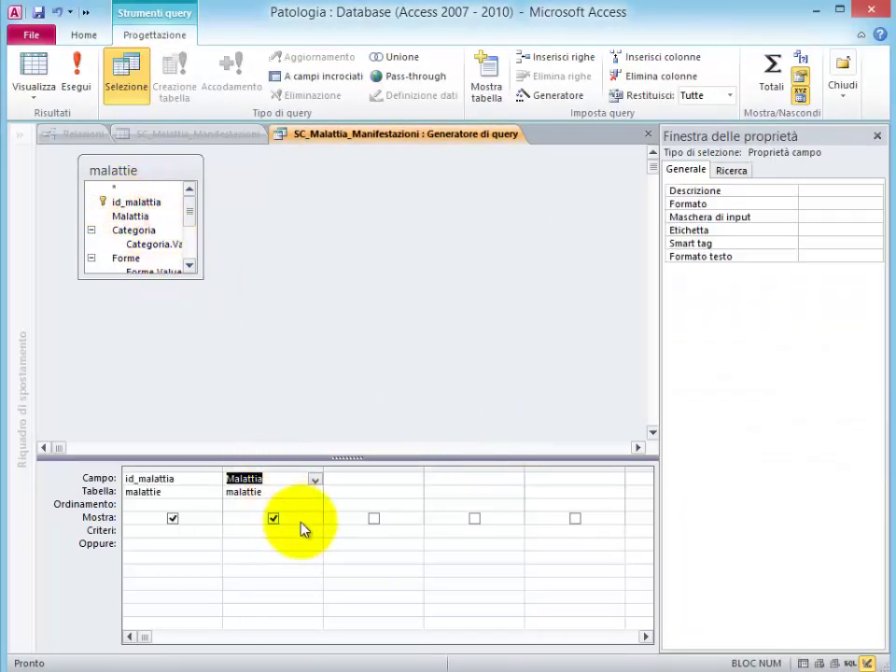
click(317, 503)
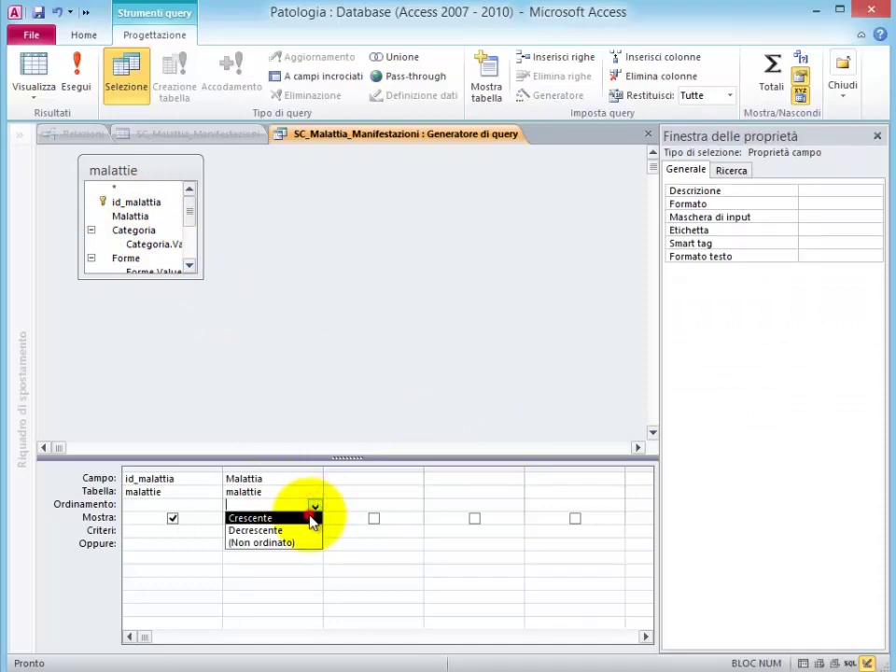
click(314, 517)
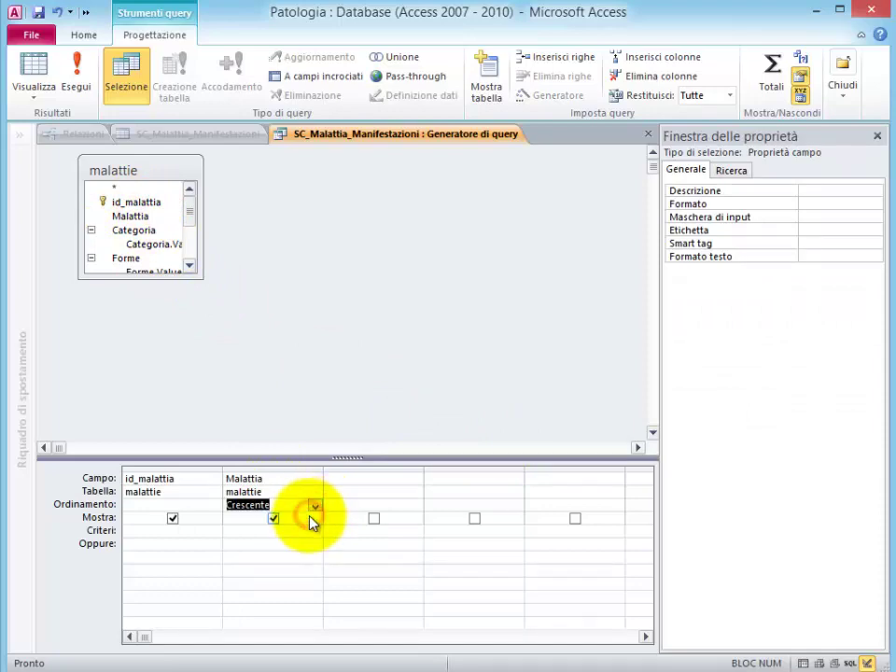
Step: Save the query as id_malattia's row source in SC_Malattia_Manifestazioni, and set Numero colonne to 2 and Larghezza colonne to 0;2
click(648, 136)
click(411, 449)
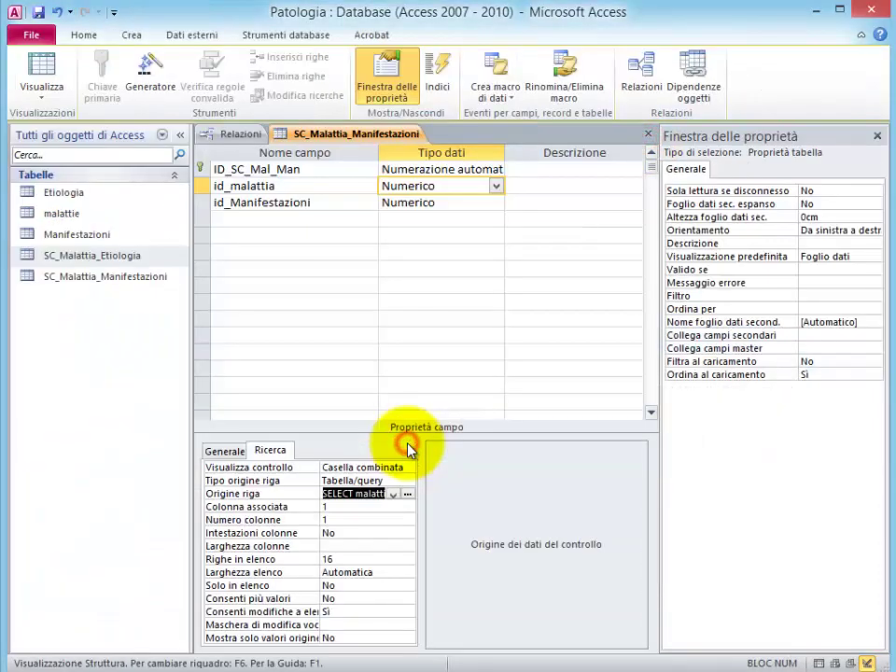
click(327, 507)
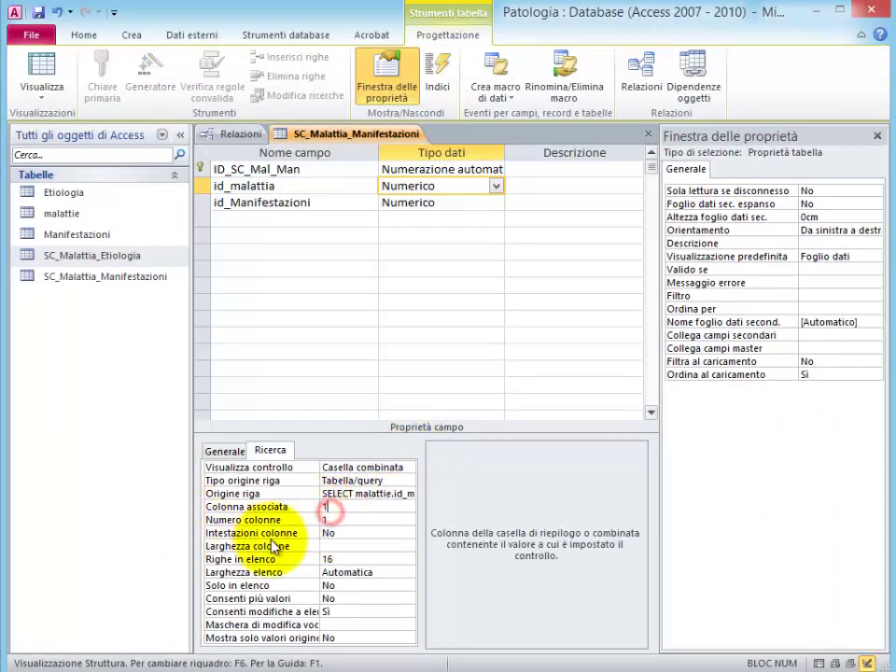
click(326, 519)
text(2)
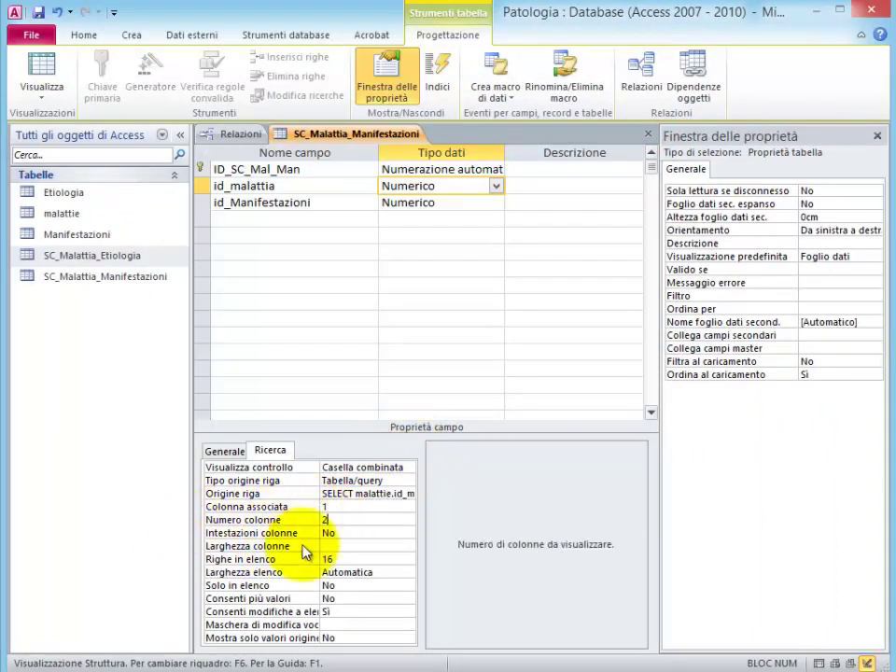
click(338, 546)
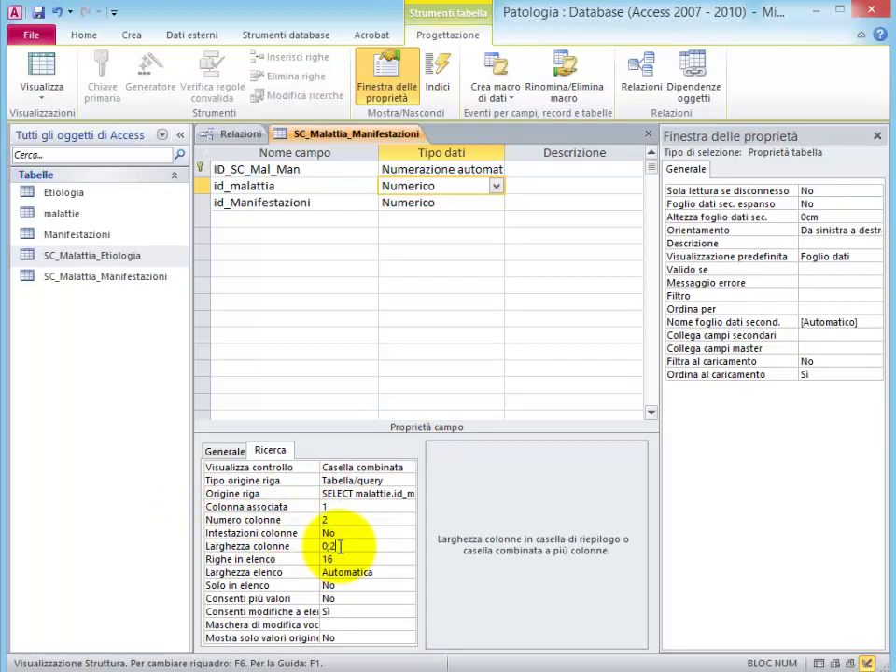
Step: Set id_malattia's Larghezza colonne to 0;2 and change the id_Manifestazioni lookup display control to Casella combinata
text(0;2)
click(202, 203)
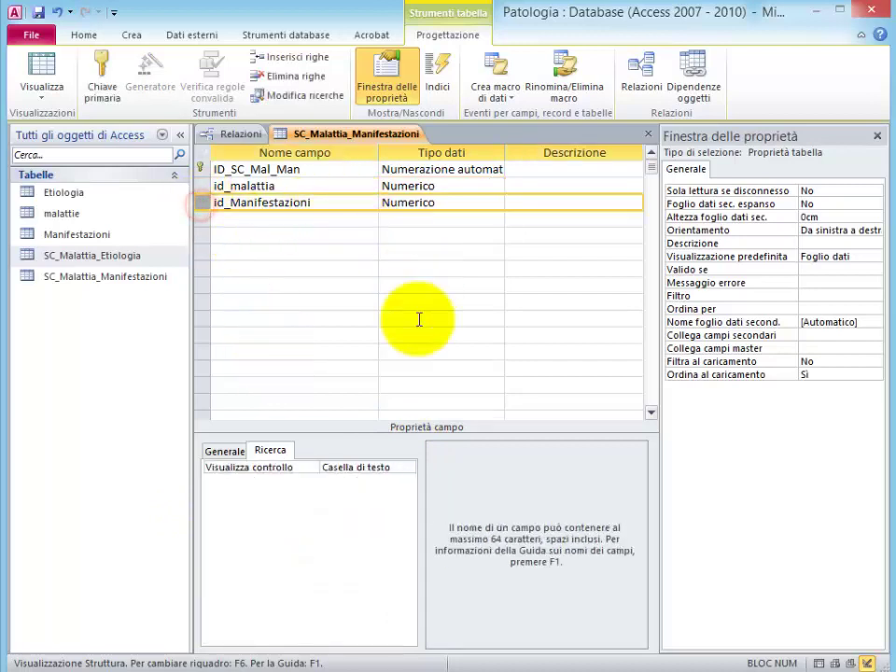
click(409, 467)
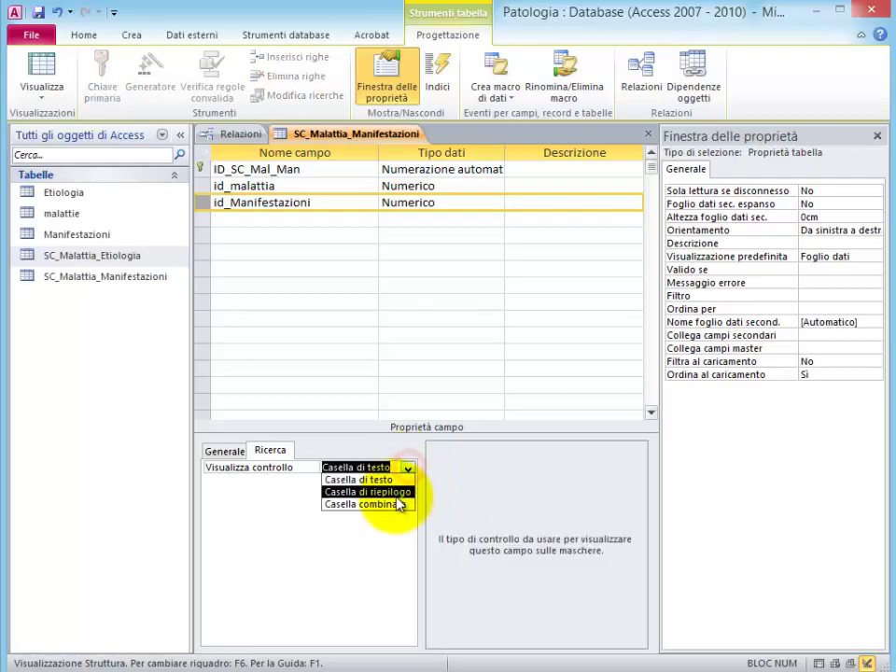
click(400, 505)
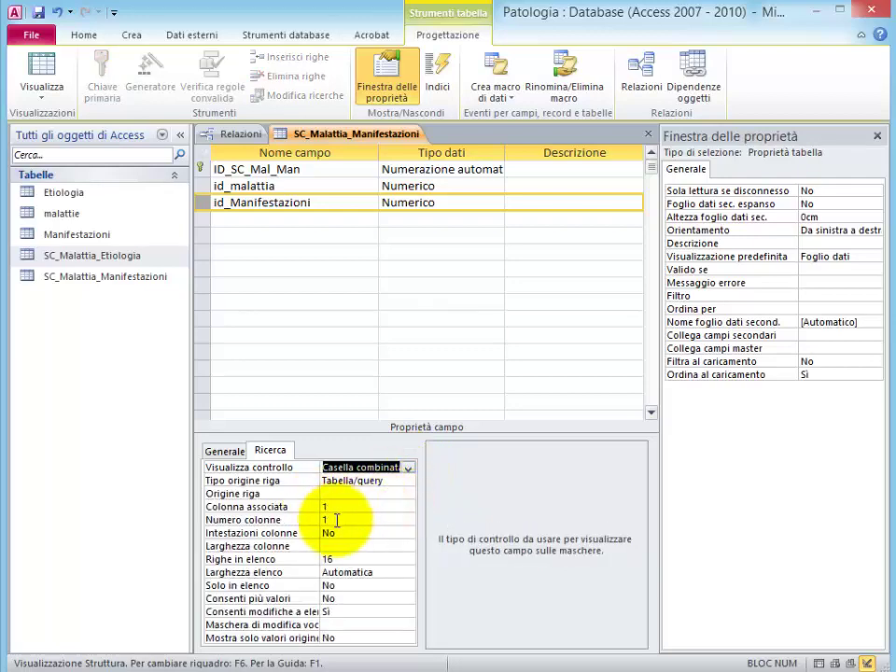
Step: Start a row source query for id_Manifestazioni and add the Manifestazioni table to it
click(392, 493)
click(411, 493)
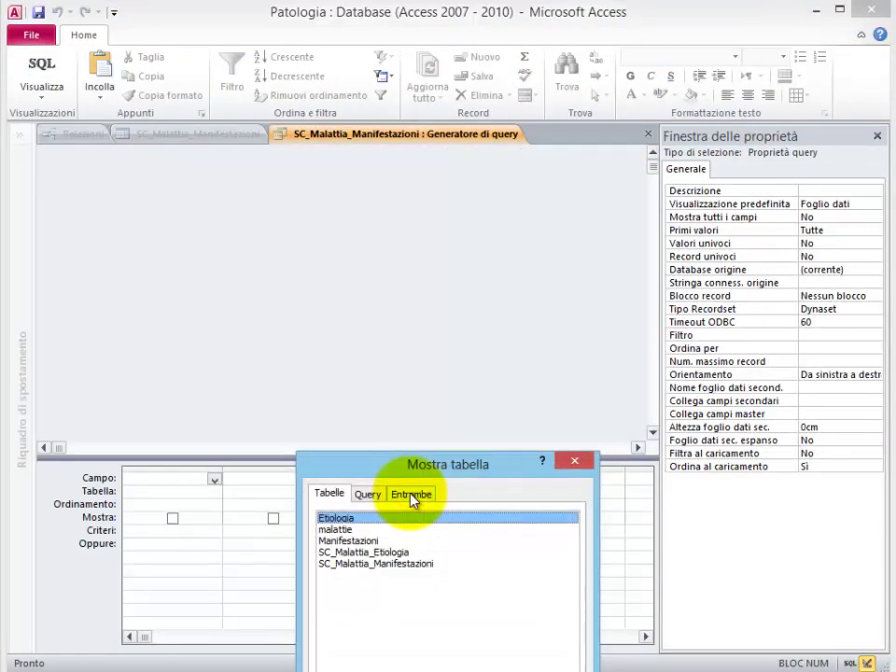
double_click(348, 539)
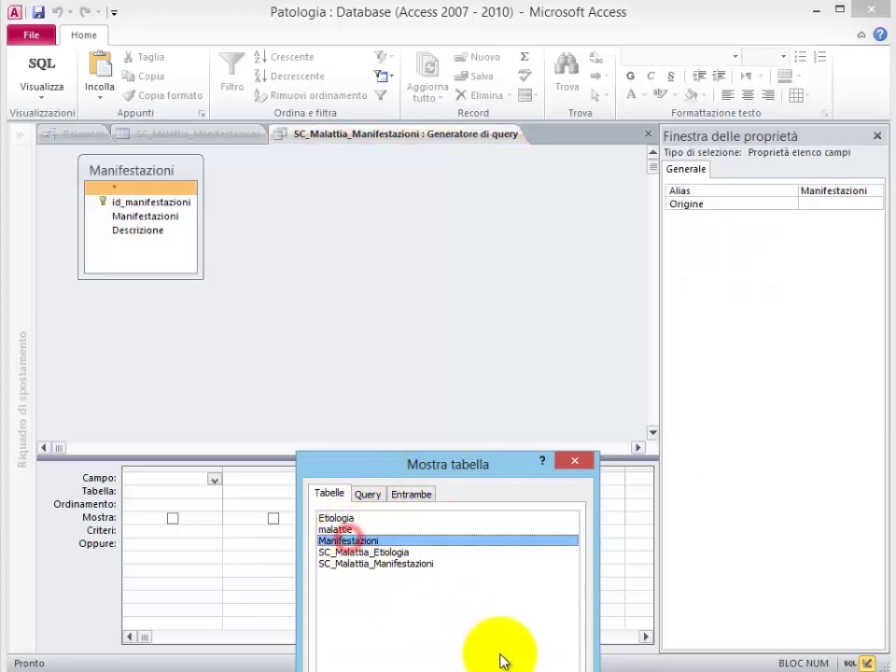
drag(434, 461, 420, 258)
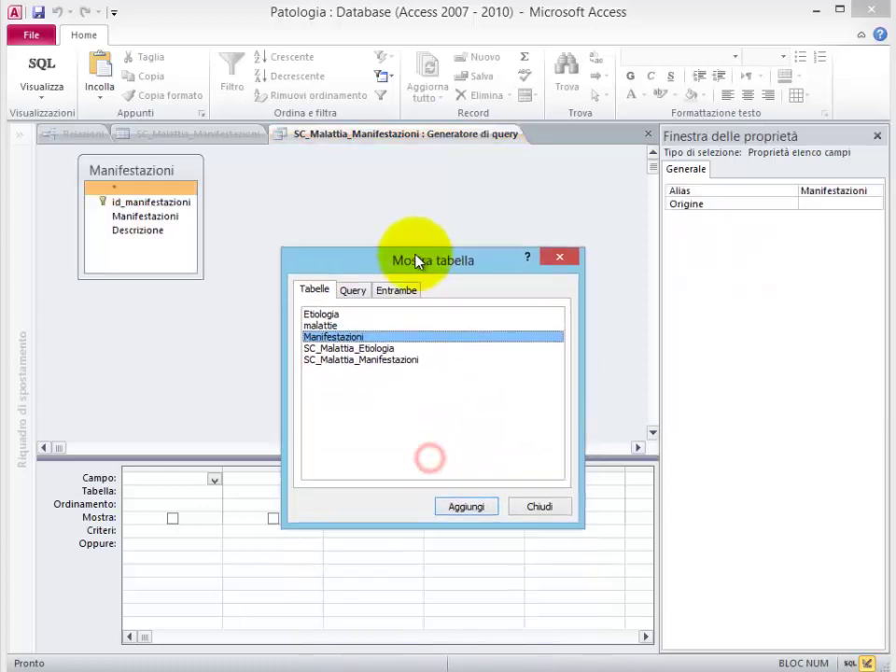
click(539, 507)
Step: Add id_manifestazioni and Manifestazioni to the query, sort Manifestazioni in Crescente order, and save it as the id_Manifestazioni row source
double_click(149, 201)
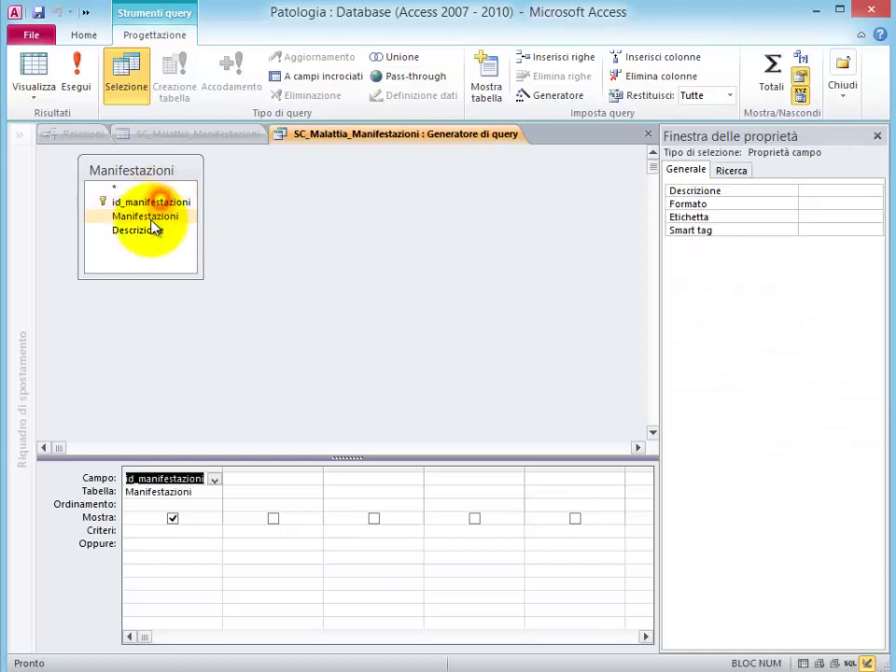
drag(145, 216, 302, 499)
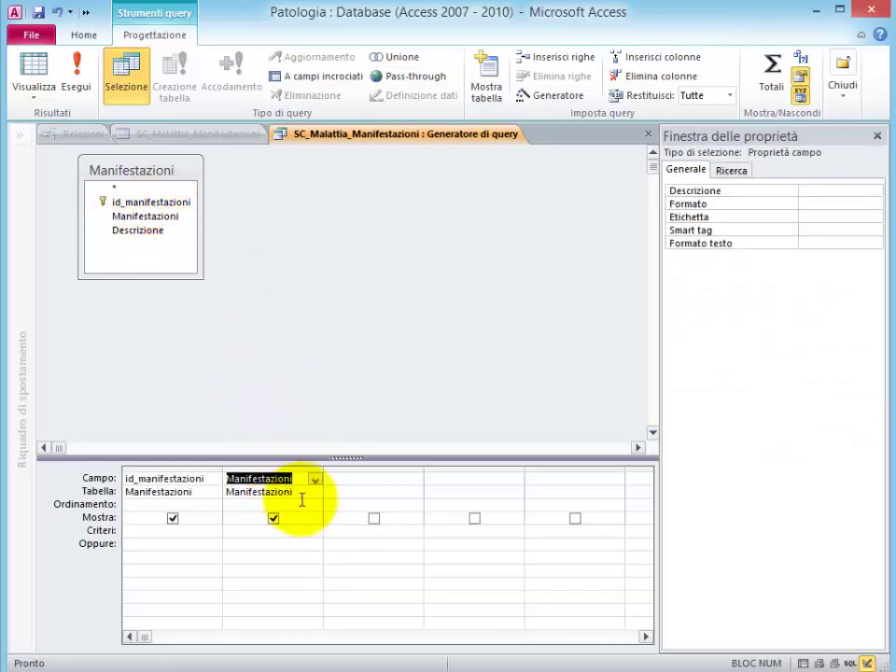
click(315, 504)
click(306, 518)
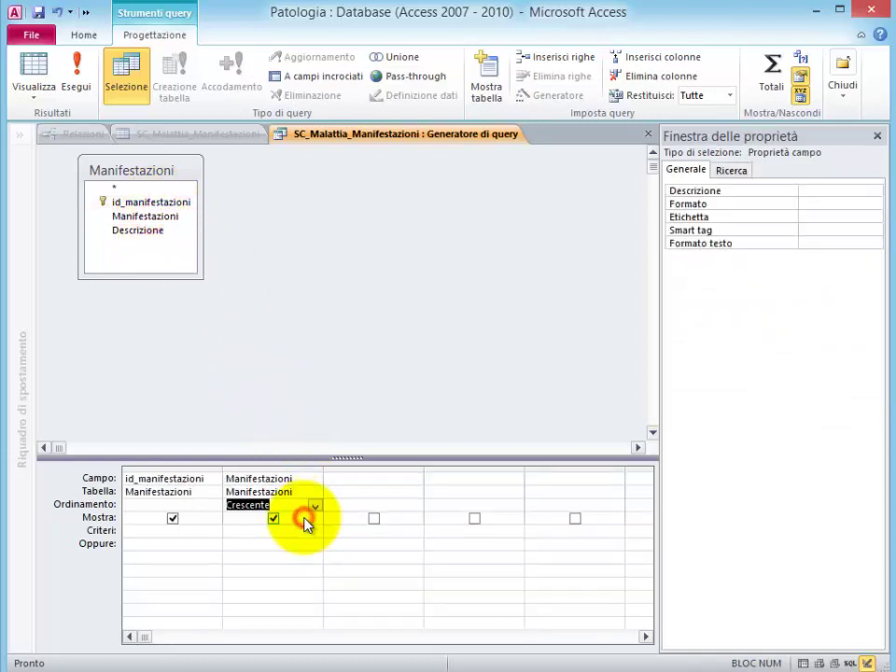
click(647, 134)
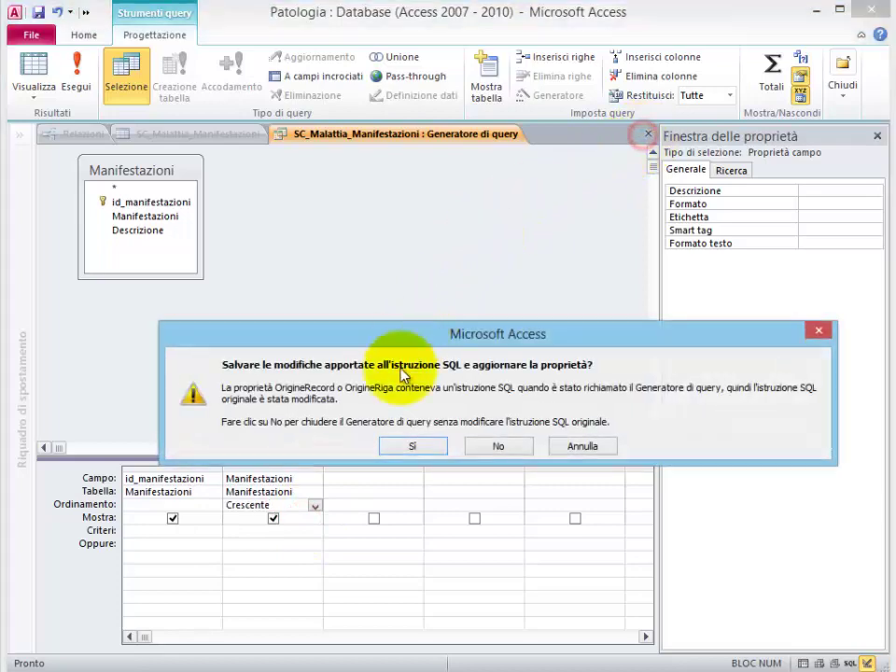
click(408, 447)
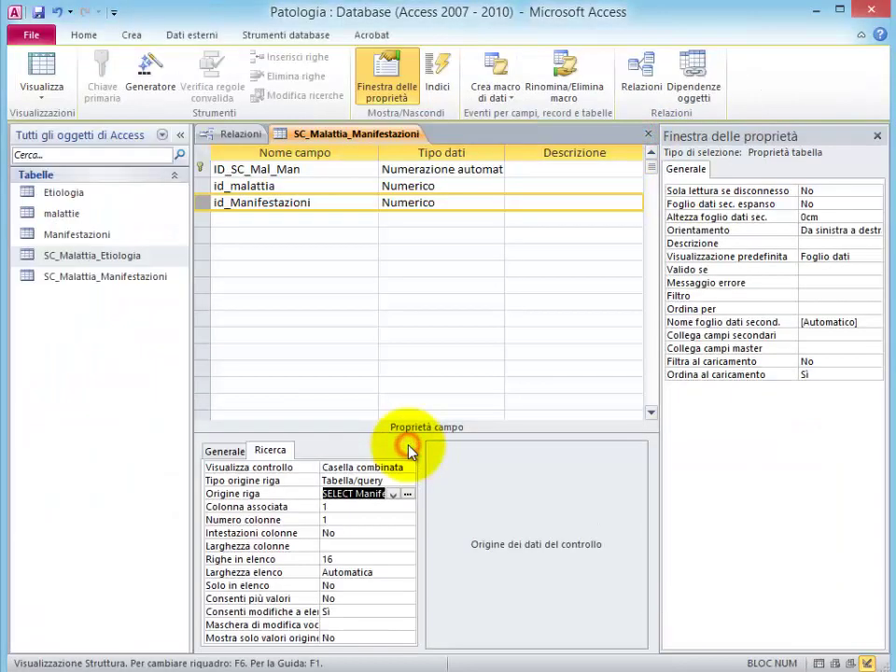
Step: Set id_Manifestazioni's Numero colonne to 2 and Larghezza colonne to 0;2, and close SC_Malattia_Manifestazioni with its changes saved
click(344, 520)
text(2)
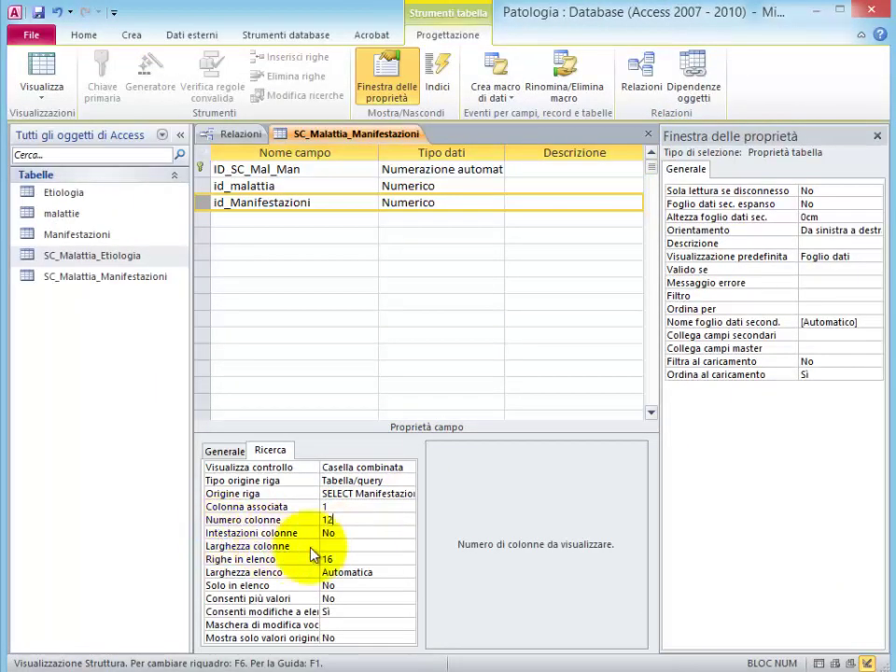
click(360, 547)
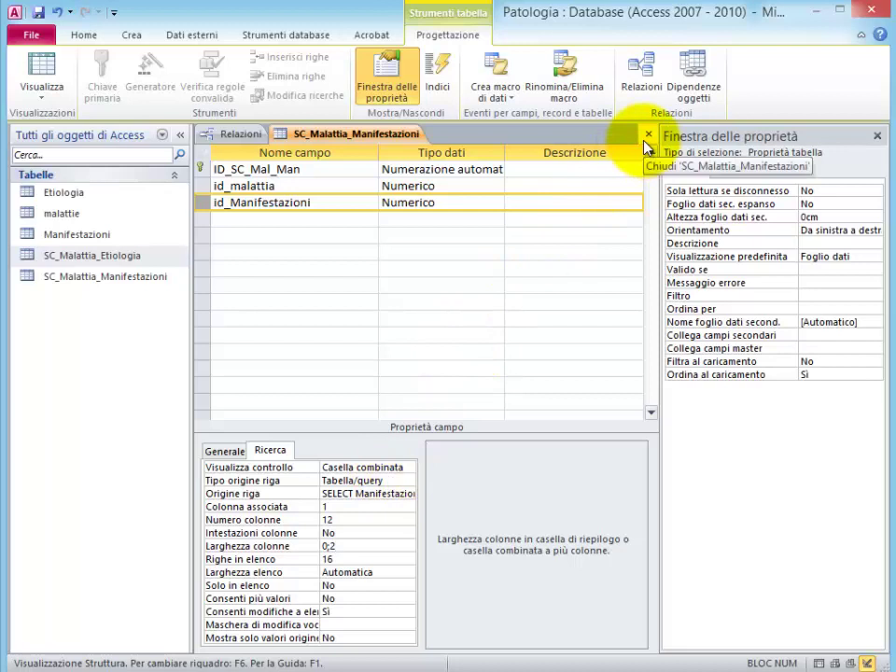
double_click(334, 519)
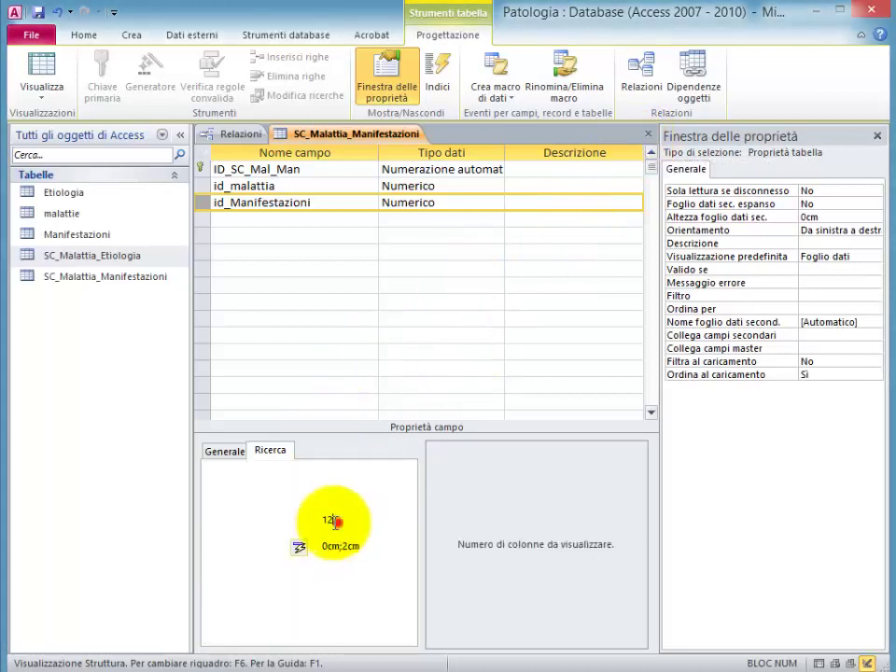
text(2)
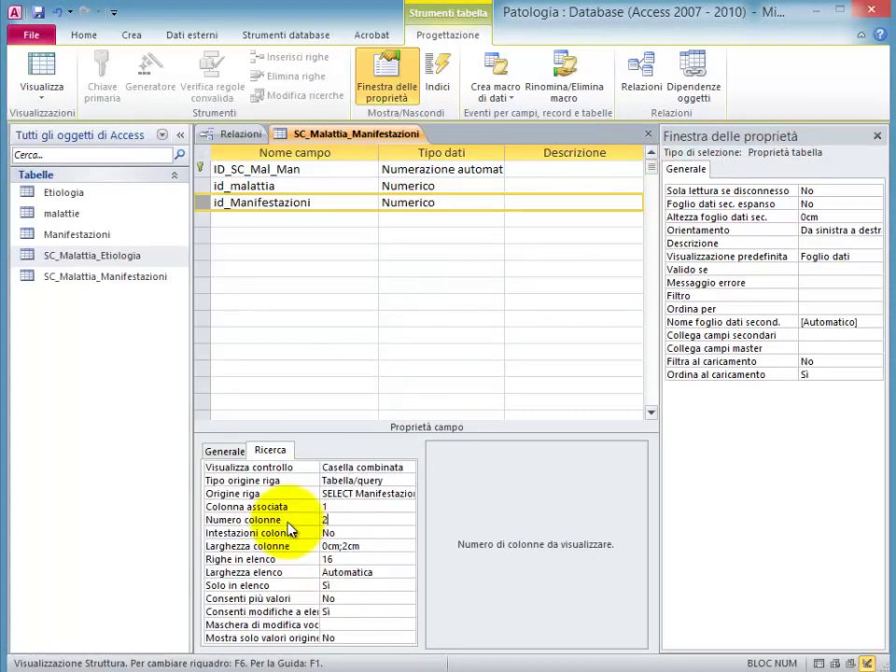
click(648, 134)
click(412, 425)
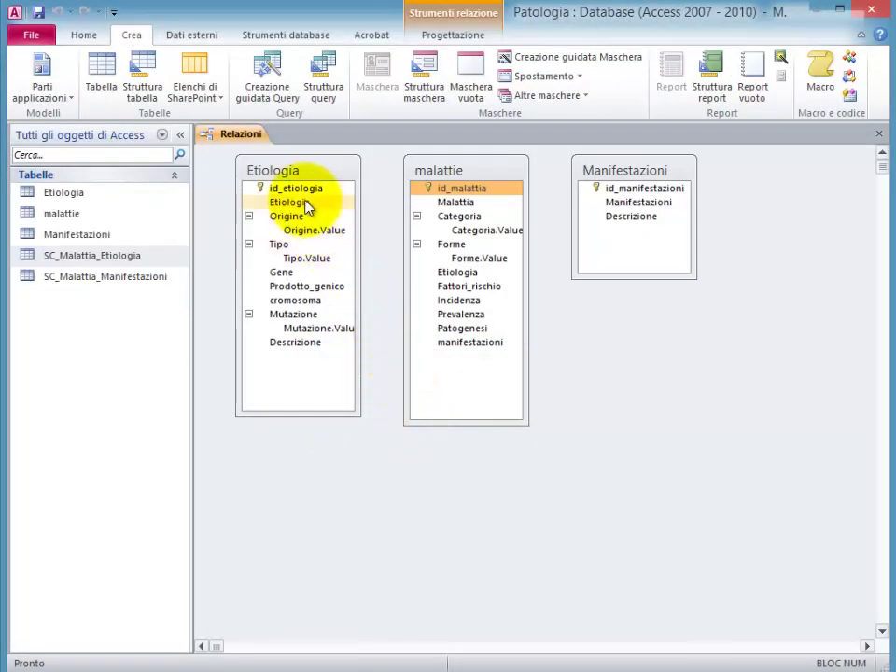
Step: Move malattie lower in the relationships diagram and add the SC_Malattia_Etiologia and SC_Malattia_Manifestazioni tables
drag(458, 169, 474, 259)
right_click(563, 366)
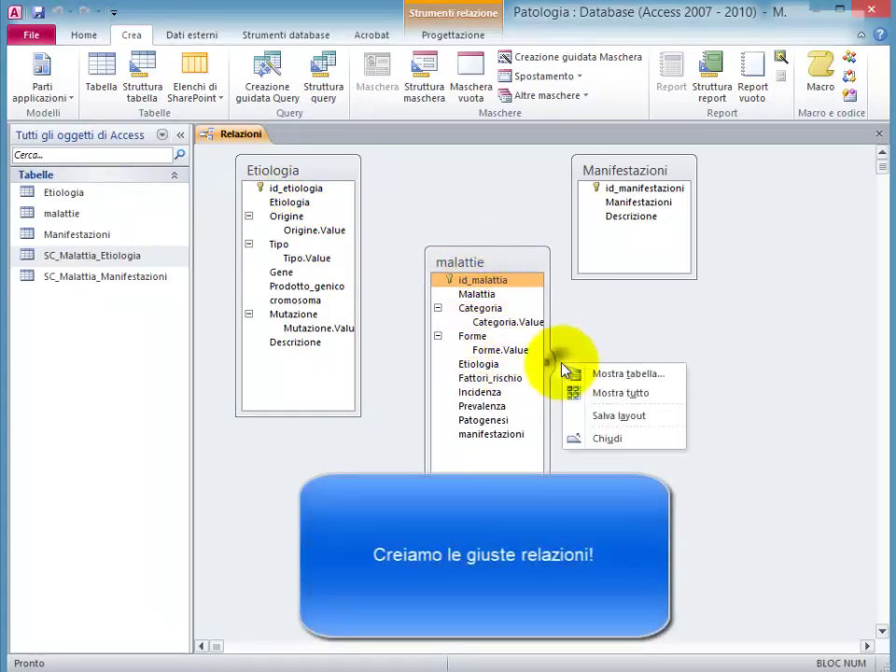
click(602, 375)
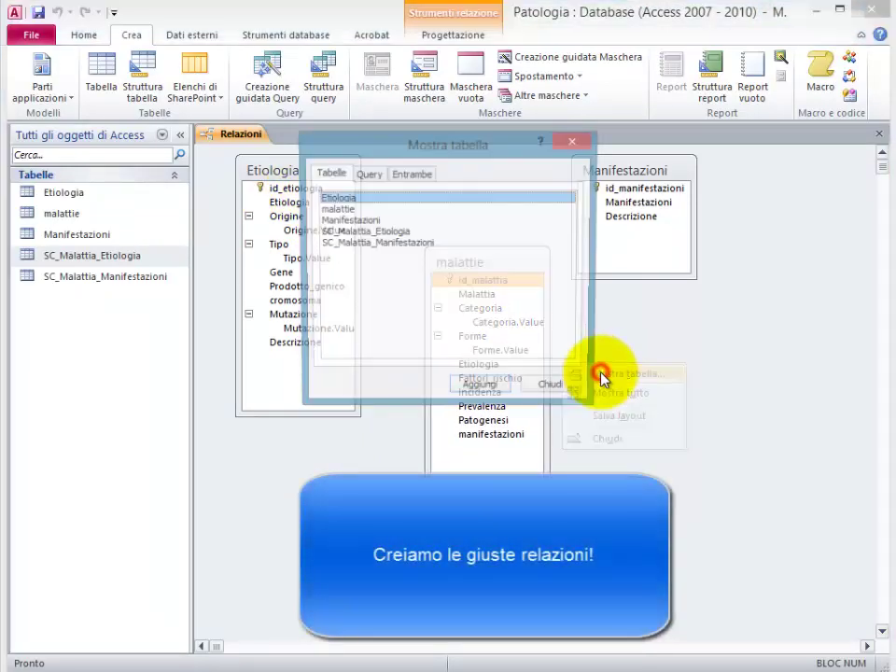
double_click(345, 232)
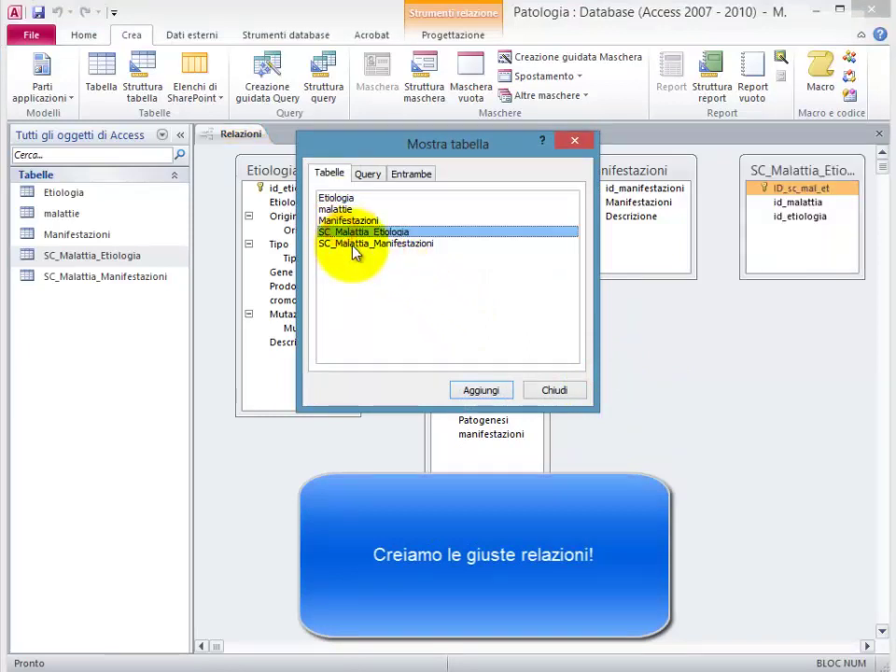
double_click(355, 242)
click(555, 390)
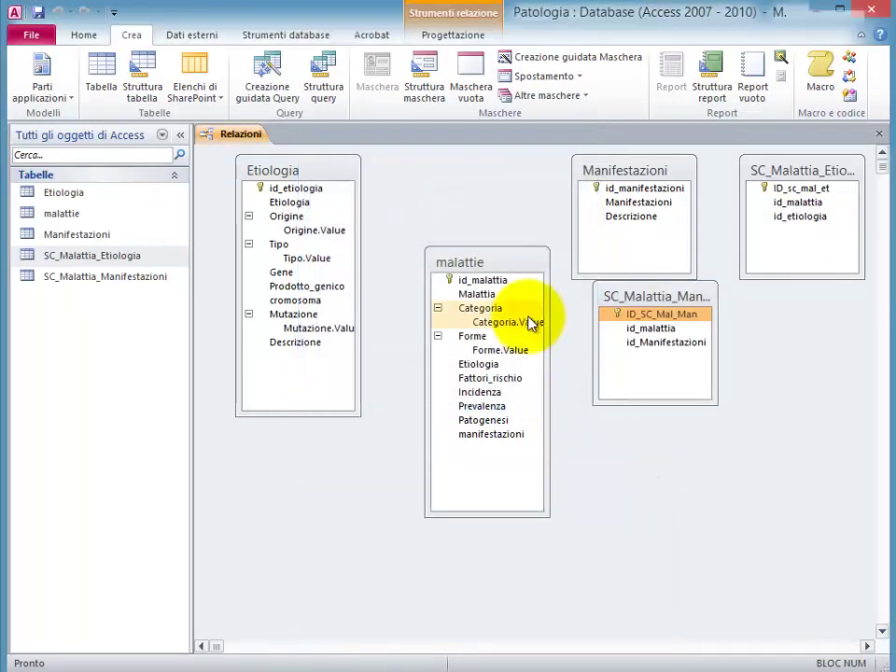
Step: Relate id_malattia in malattie to id_malattia in SC_Malattia_Manifestazioni with referential integrity enforced
click(505, 267)
drag(505, 266, 639, 335)
click(355, 284)
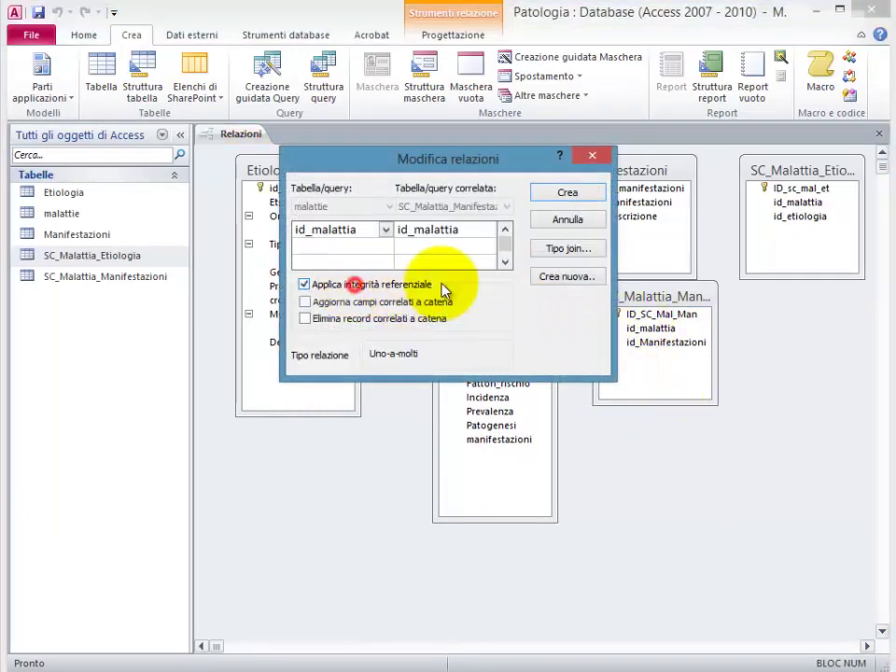
click(578, 195)
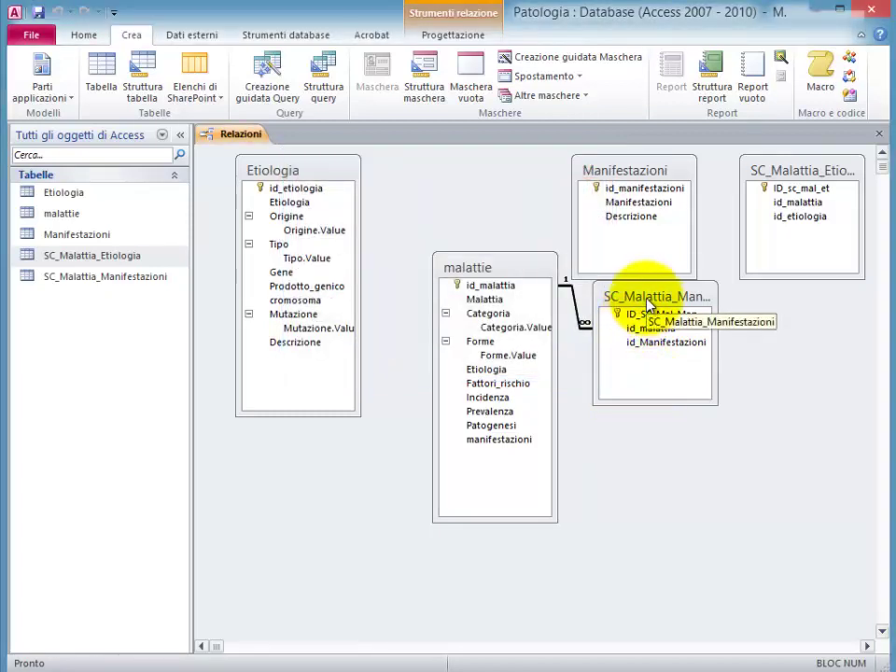
Step: Rearrange the diagram with SC_Malattia_Manifestazioni closer to malattie, SC_Malattia_Etiologia above malattie, and Manifestazioni to the right of SC_Malattia_Manifestazioni
drag(650, 305, 634, 321)
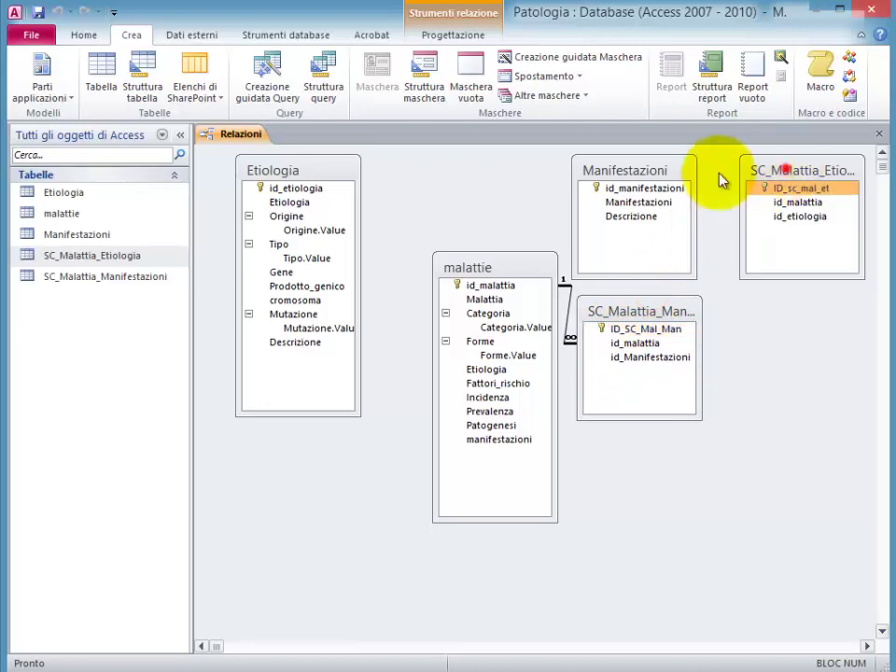
drag(786, 168, 494, 175)
drag(629, 164, 785, 197)
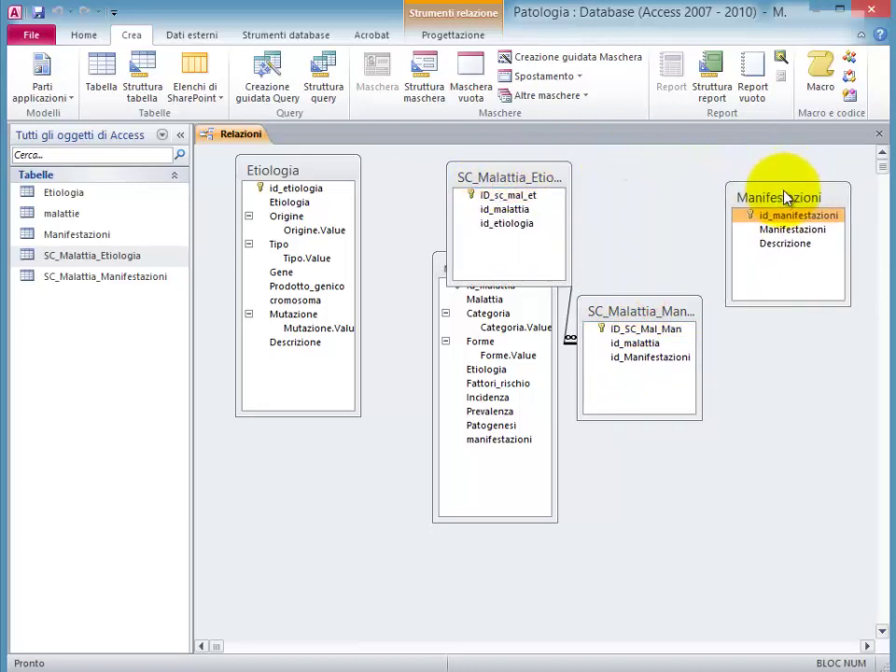
Step: Relate id_Manifestazioni in SC_Malattia_Manifestazioni to id_manifestazioni in Manifestazioni with referential integrity enforced
drag(646, 355, 784, 222)
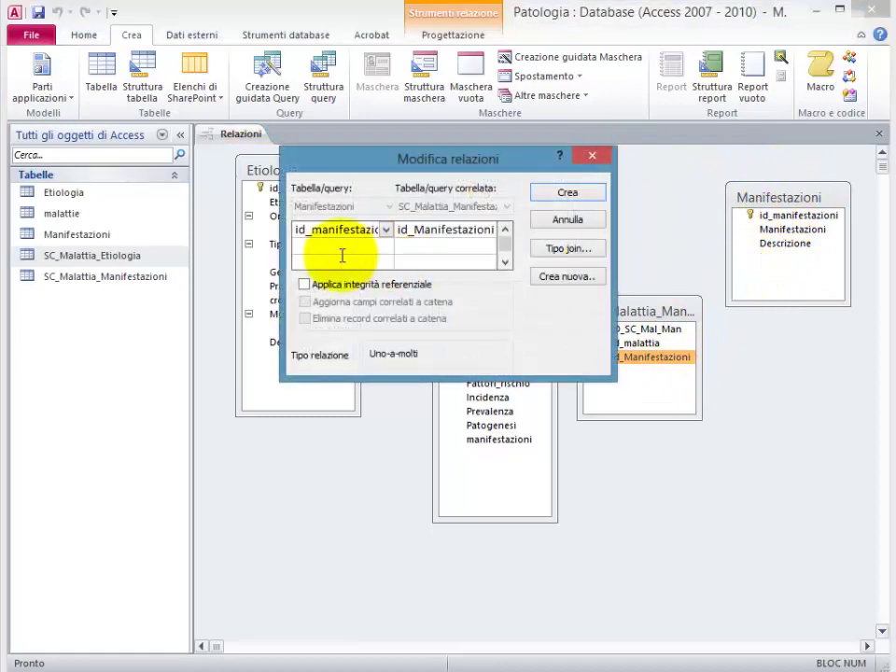
click(304, 284)
click(567, 192)
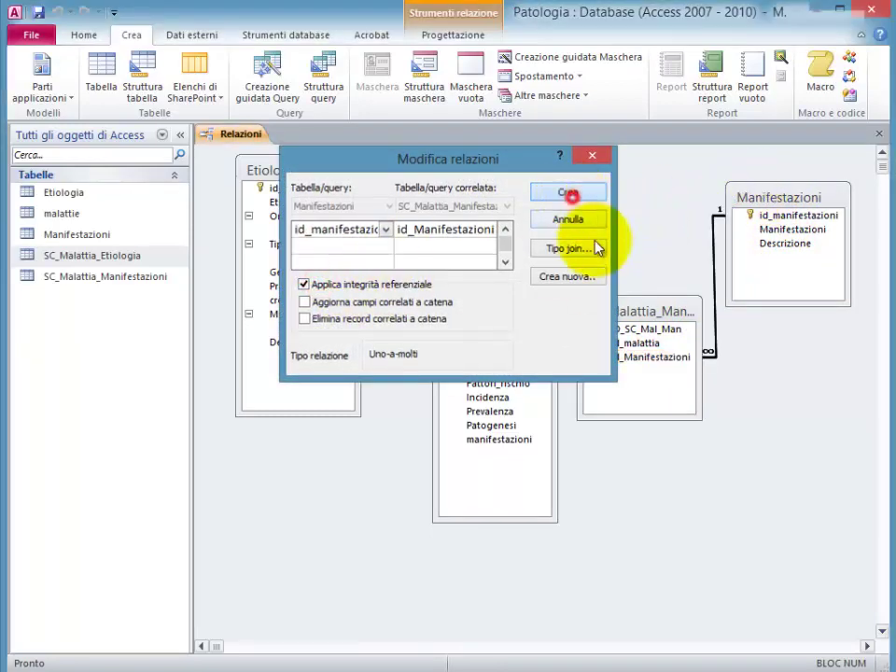
Step: Place SC_Malattia_Etiologia below Etiologia and relate its id_malattia to id_malattia in malattie with referential integrity enforced
drag(505, 180, 491, 291)
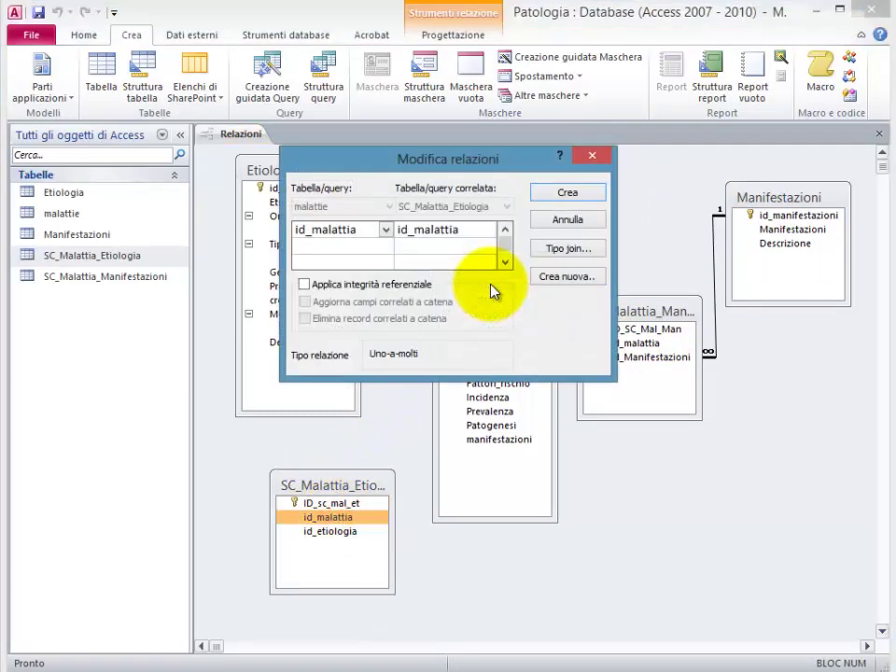
click(420, 284)
click(568, 194)
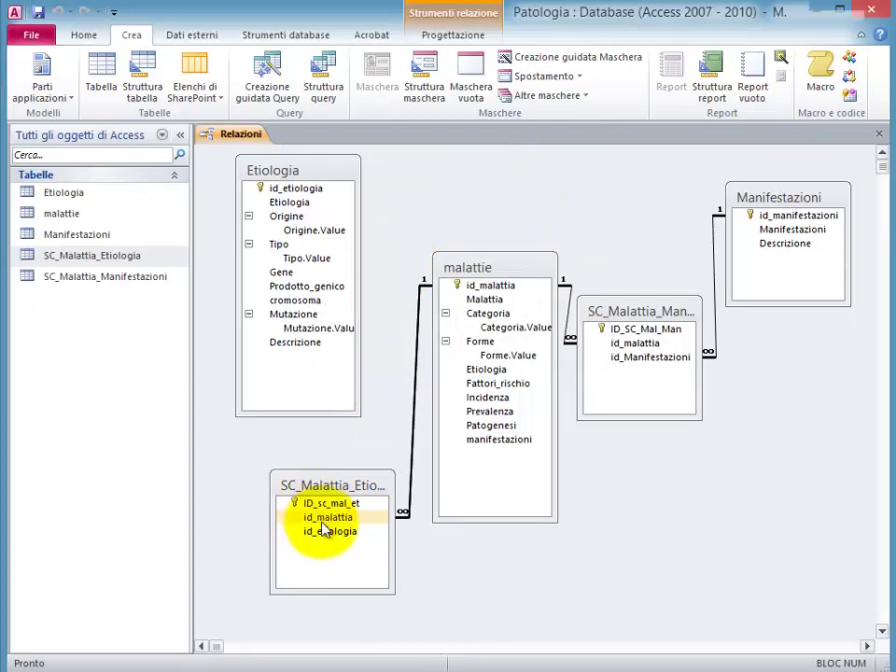
Step: Relate id_etiologia in SC_Malattia_Etiologia to id_etiologia in Etiologia with referential integrity enforced
drag(322, 529, 280, 191)
click(318, 286)
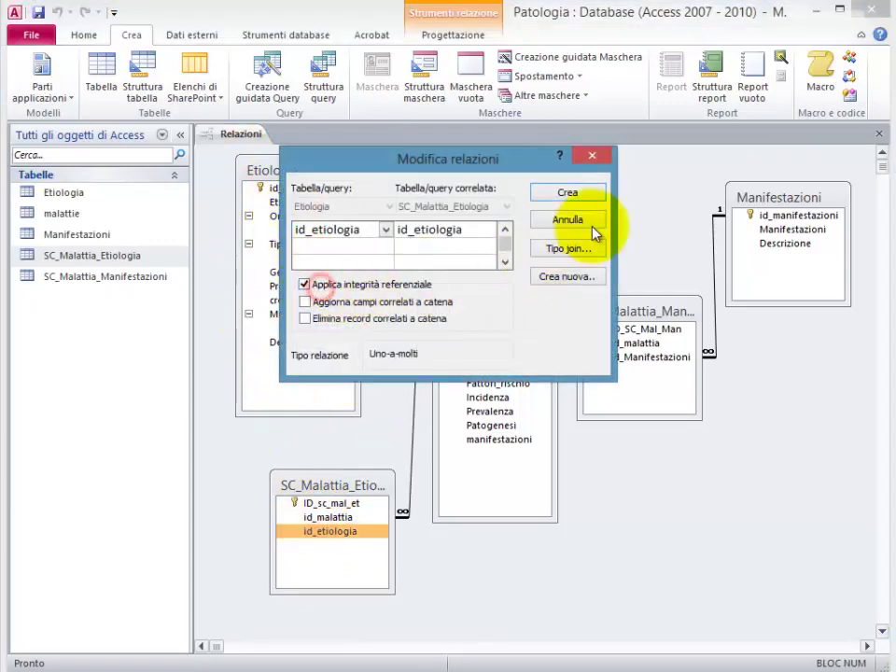
click(581, 198)
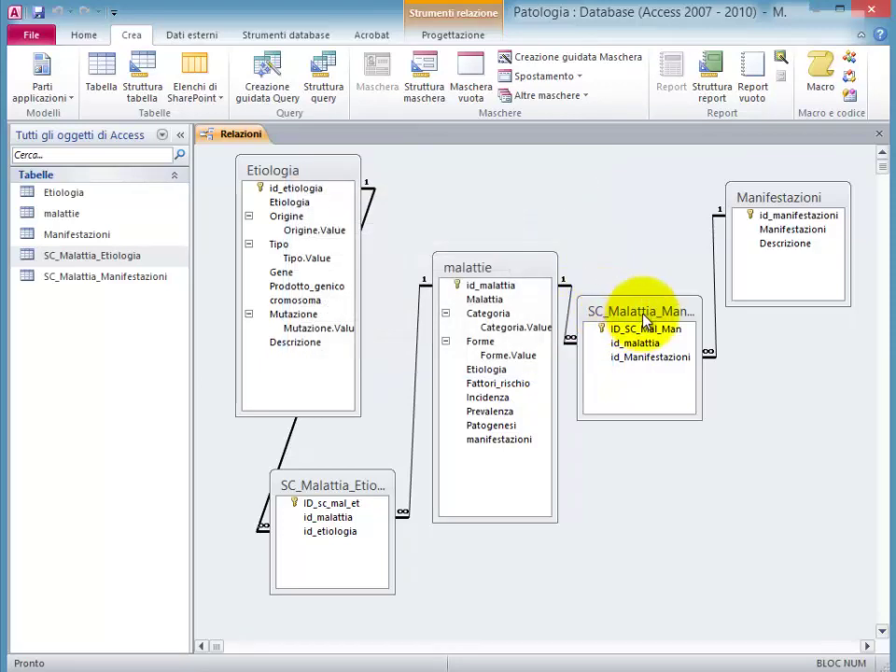
Step: Space out the related tables in the diagram, shortening the Manifestazioni box and narrowing the SC_Malattia_Etiologia box
drag(821, 204, 820, 190)
drag(807, 293, 793, 247)
drag(667, 308, 702, 340)
click(480, 266)
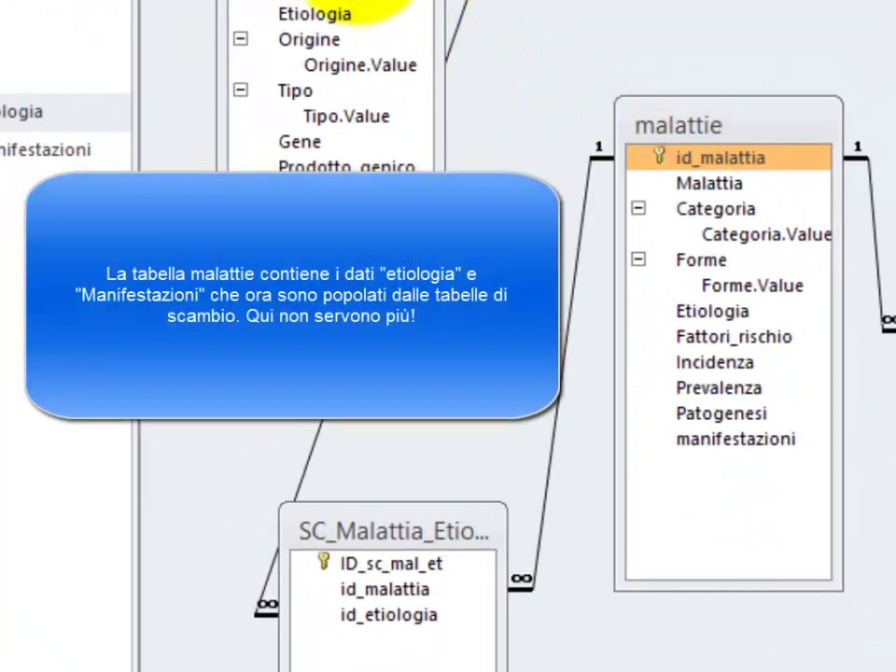
drag(466, 516, 522, 509)
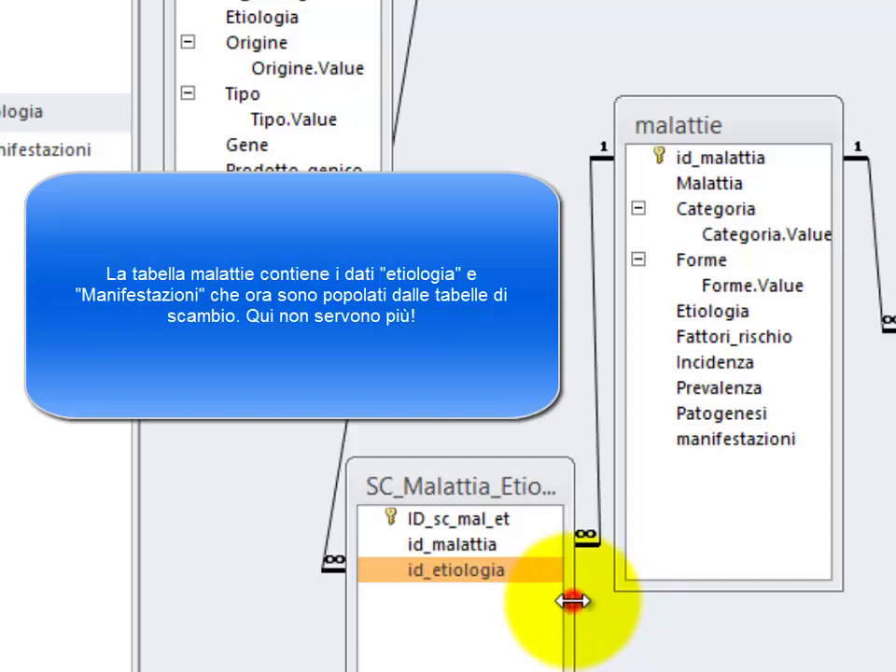
drag(483, 494, 485, 596)
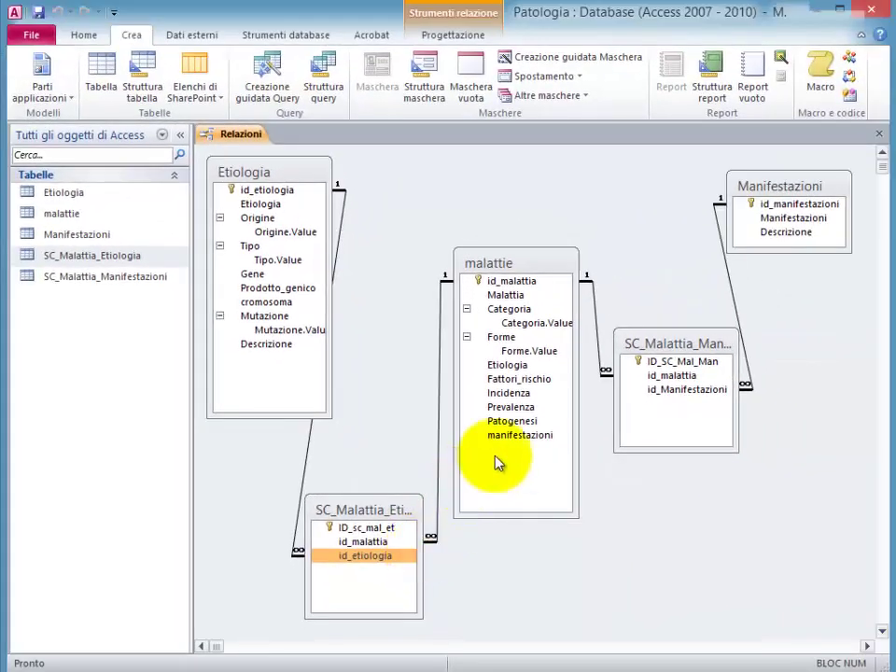
Step: Locate the redundant Etiologia and manifestazioni fields in the malattie table of the diagram
click(506, 365)
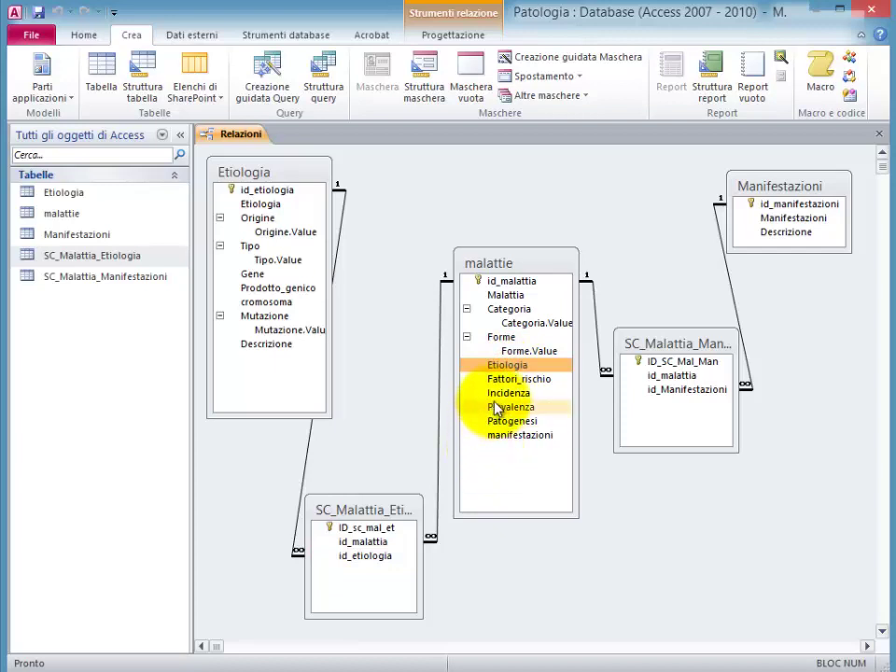
click(517, 434)
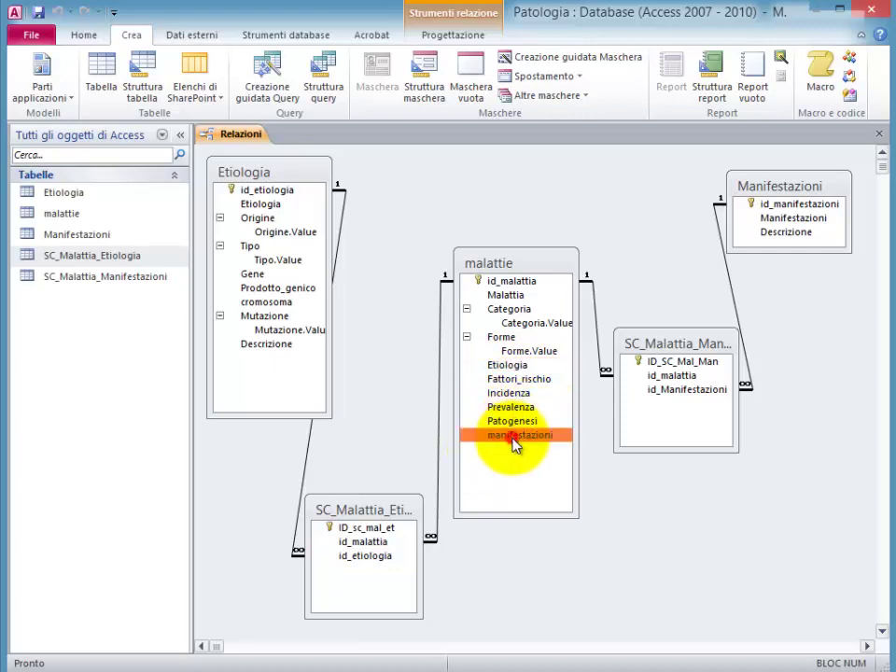
Step: Open the design of the malattie table and permanently delete its manifestazioni field
right_click(487, 266)
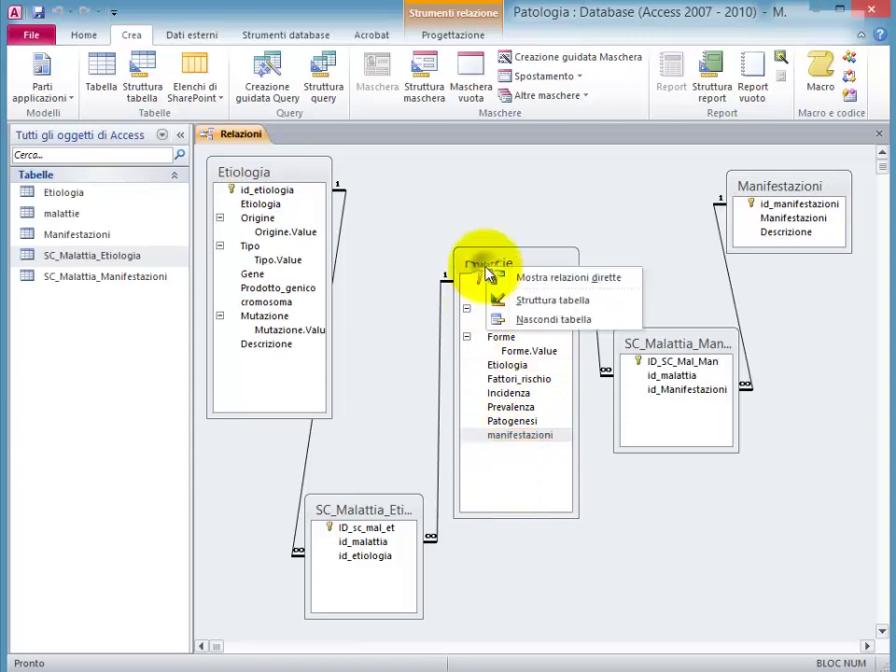
click(512, 298)
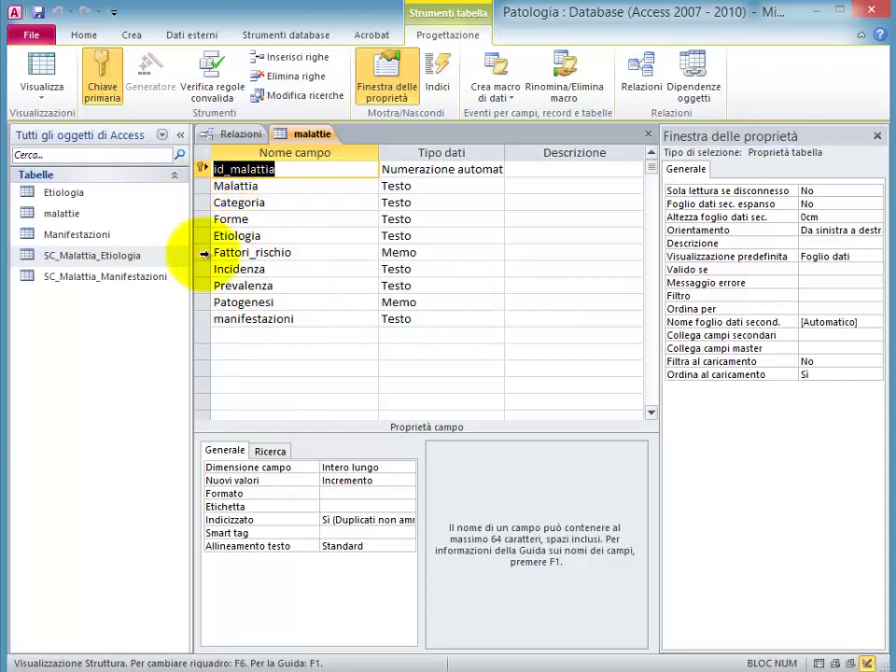
click(207, 319)
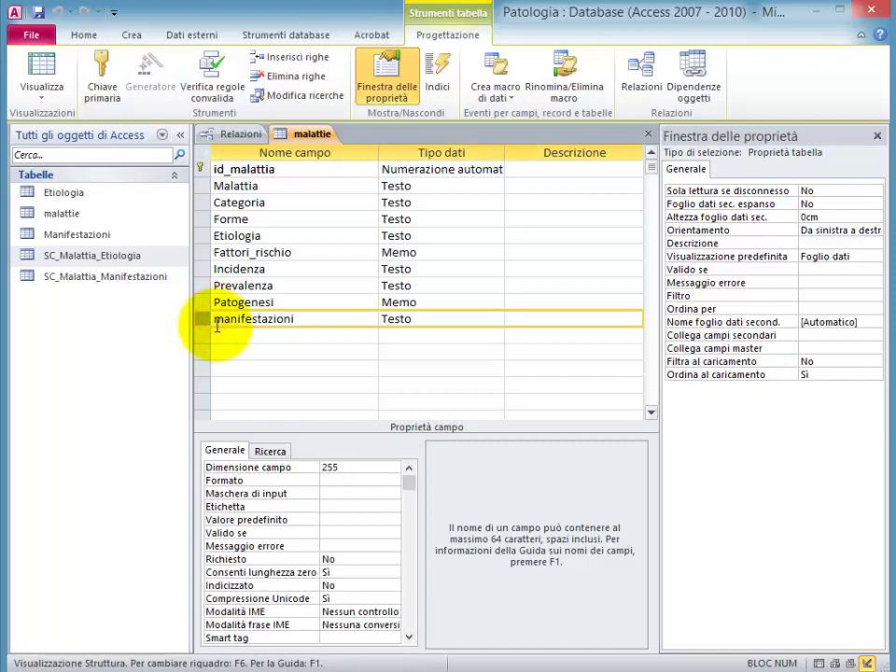
key(Delete)
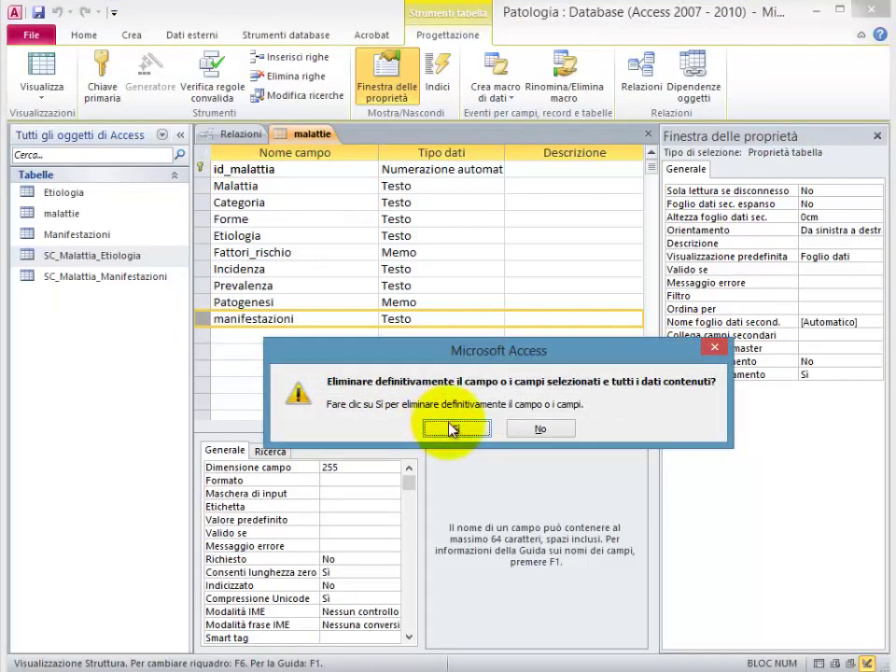
click(450, 430)
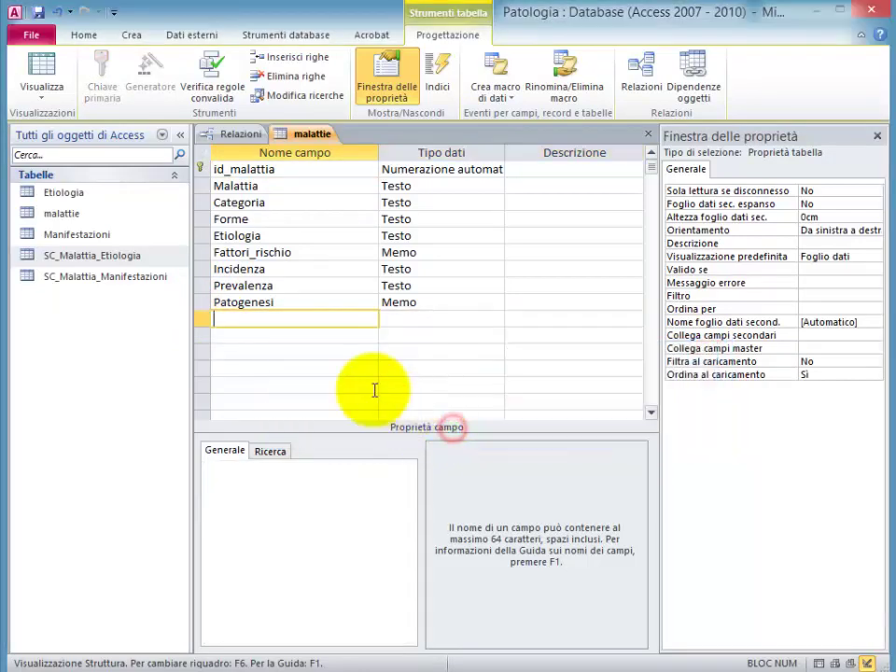
Step: Delete the Etiologia field from malattie as well, then close the table design and save its changes
click(198, 236)
key(Delete)
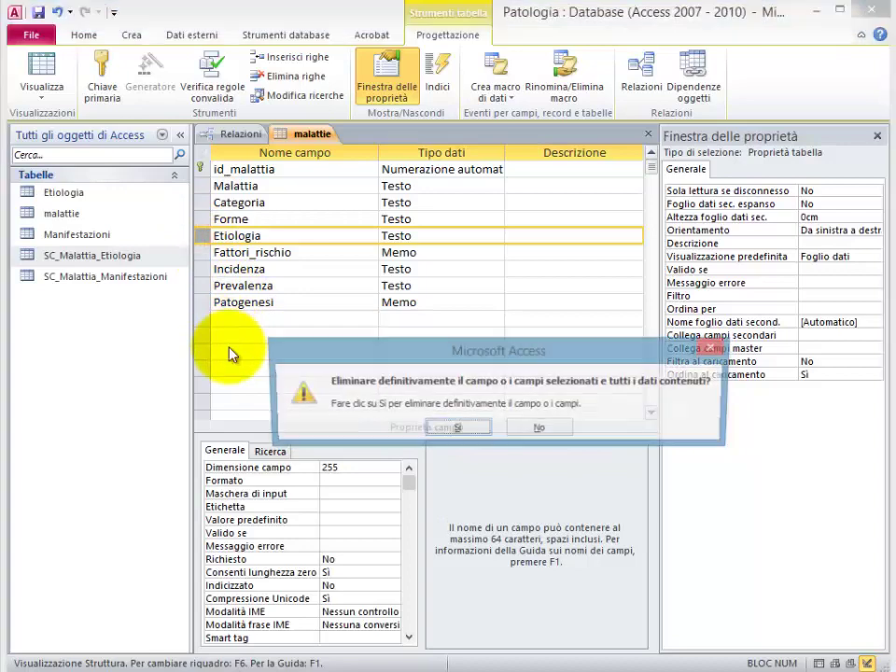
click(454, 429)
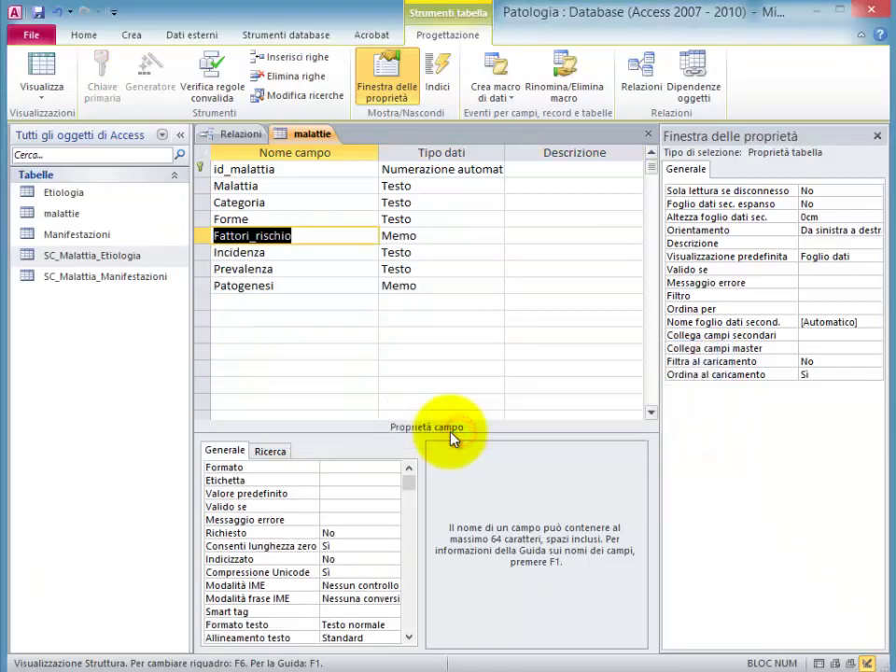
click(647, 136)
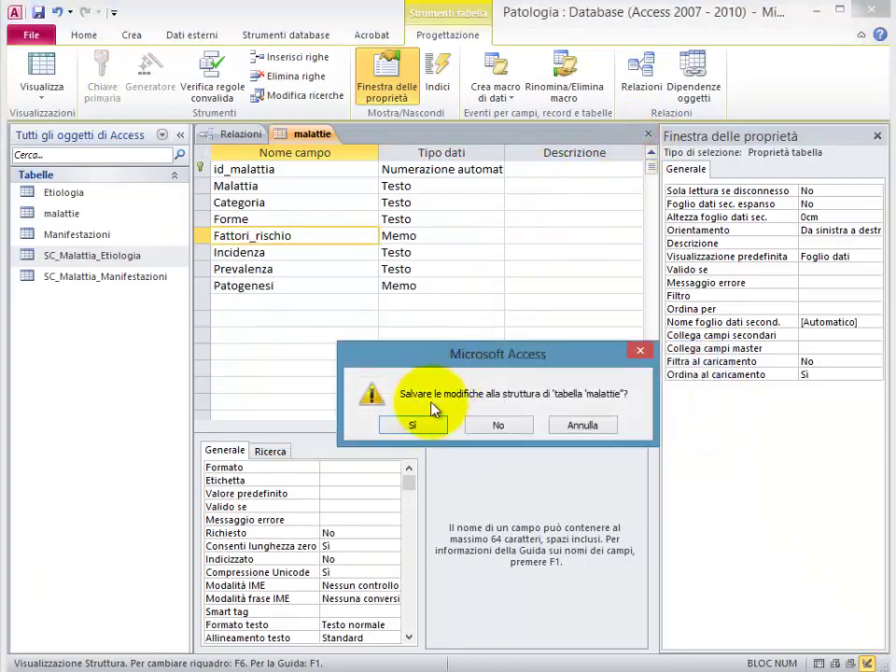
click(420, 424)
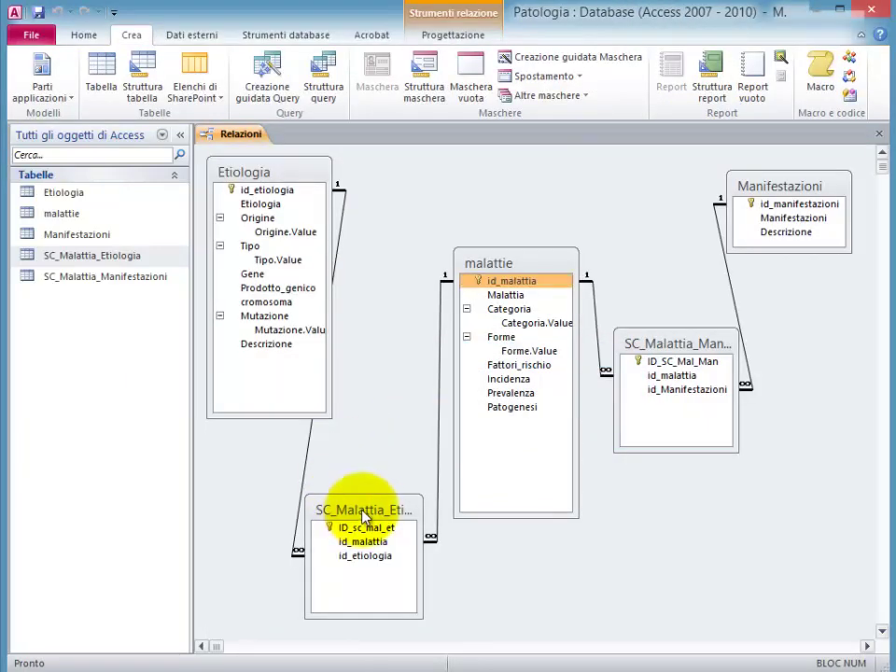
Step: Move the SC_Malattia_Etiologia box slightly higher in the diagram, then close the relationships layout and save it
drag(360, 501, 370, 466)
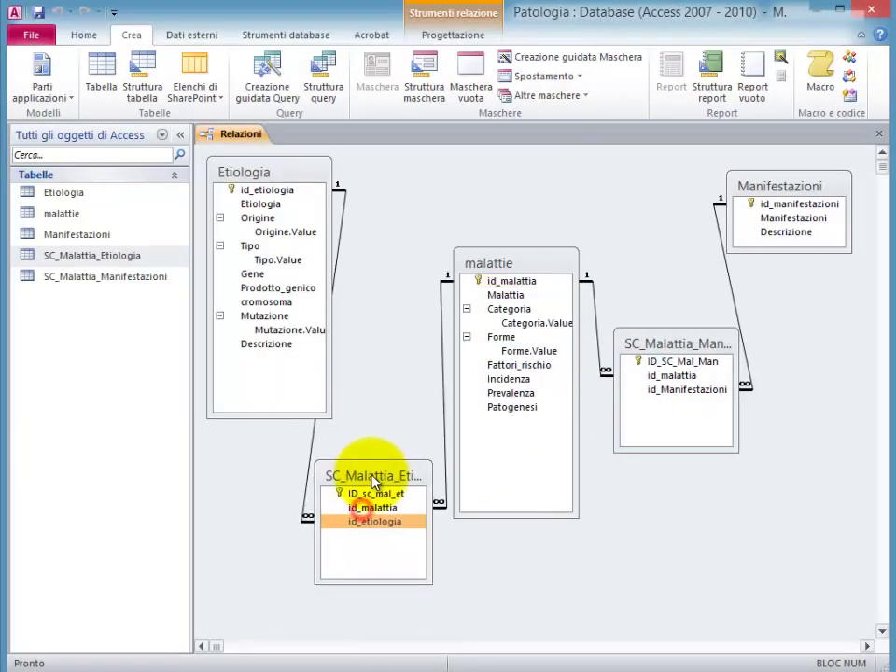
click(884, 138)
click(415, 422)
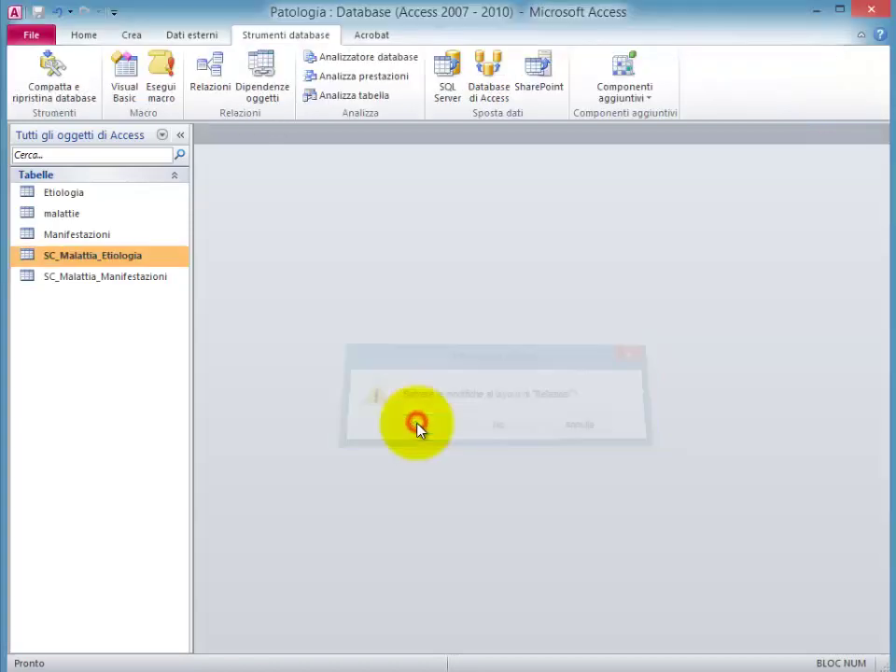
Step: Look over the malattie table's records and columns in datasheet view, then close it
double_click(72, 216)
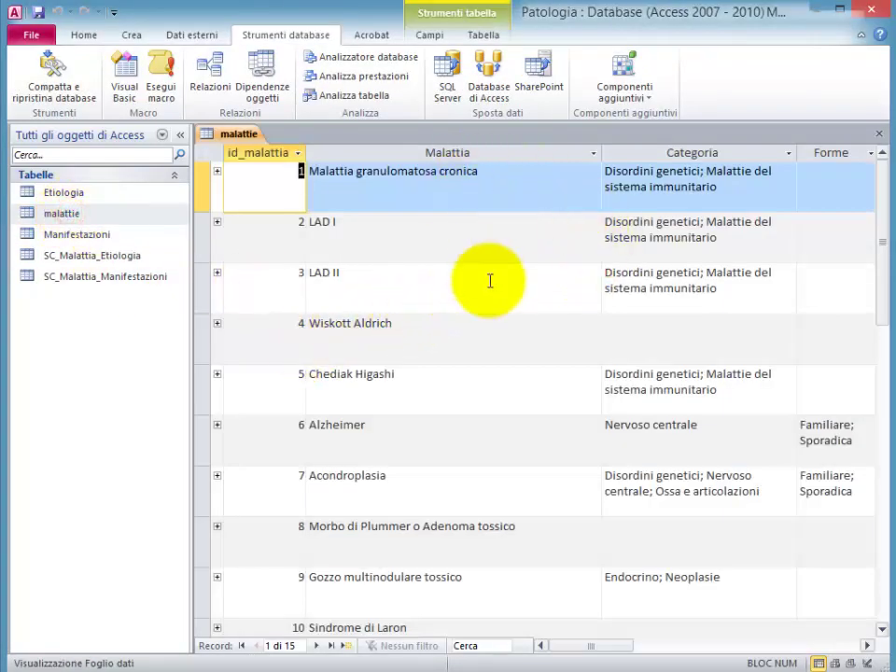
click(882, 136)
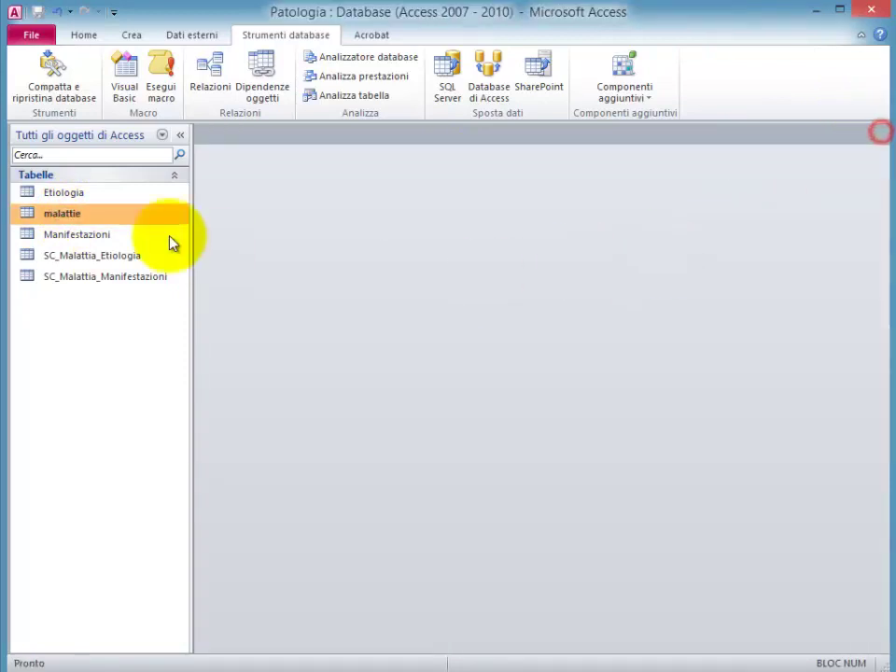
Step: Open the SC_Malattia_Etiologia table and widen its id_malattia and id_etiologia columns
double_click(76, 259)
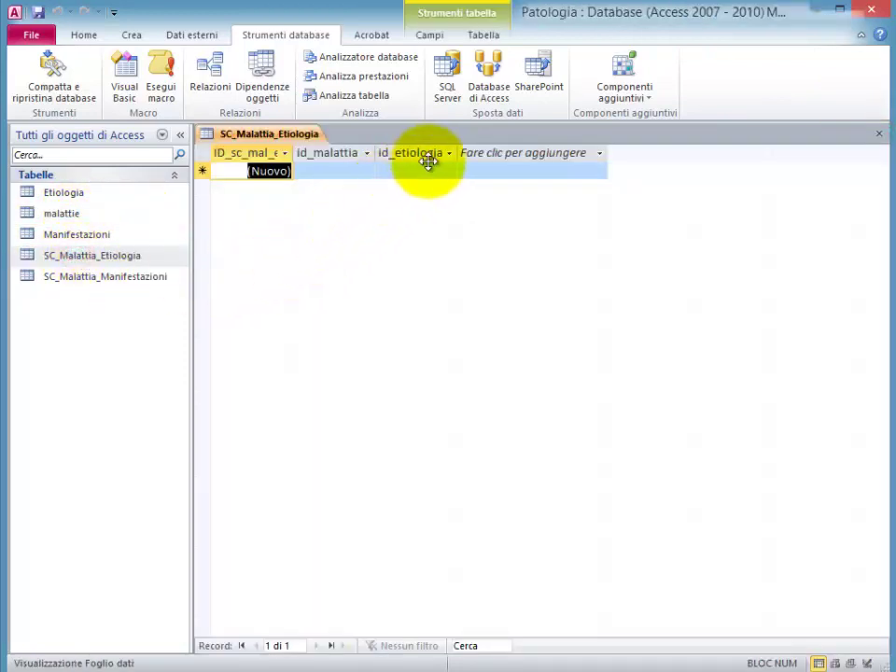
drag(374, 152, 421, 152)
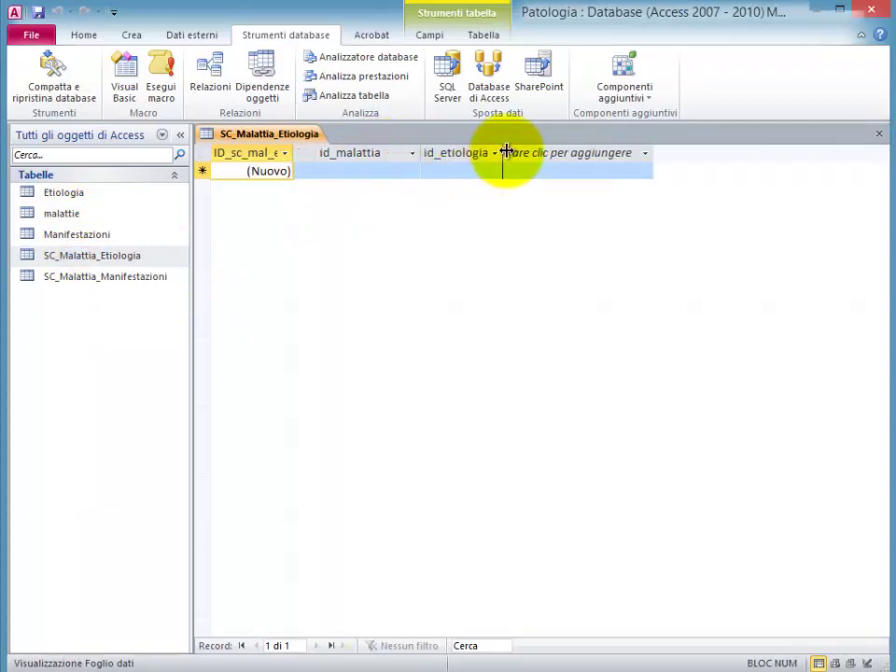
drag(504, 152, 558, 164)
click(625, 152)
click(418, 174)
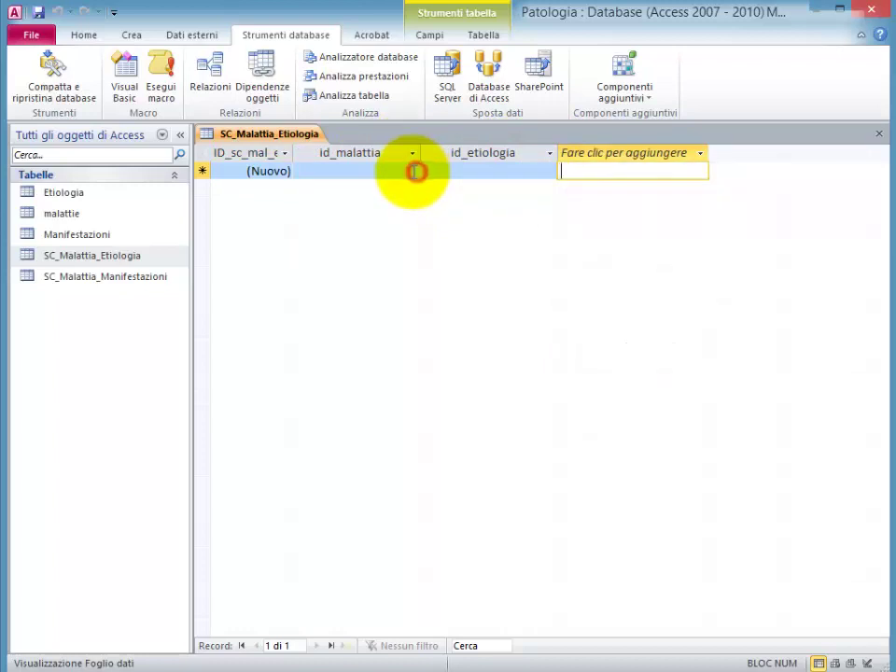
click(413, 173)
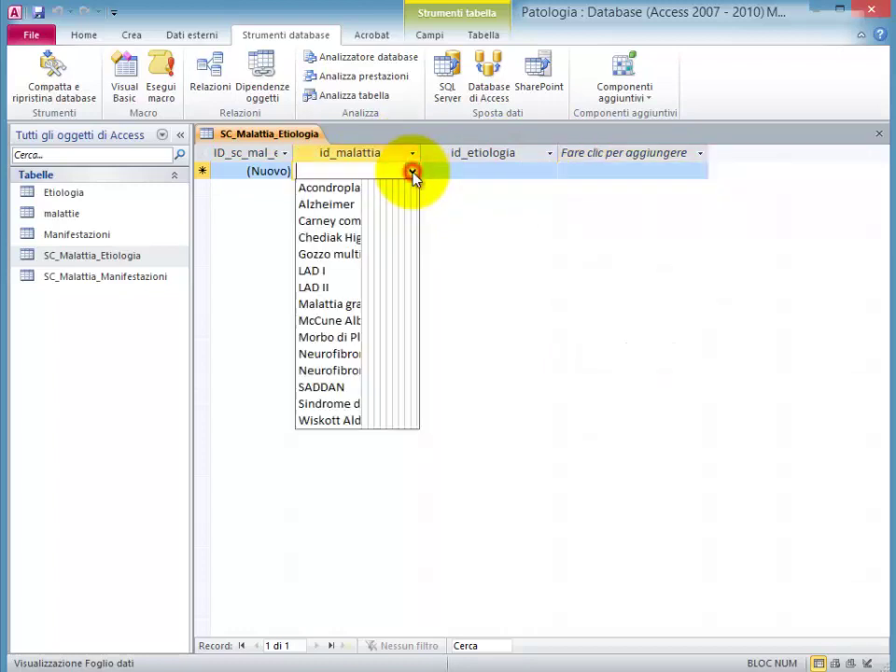
click(360, 191)
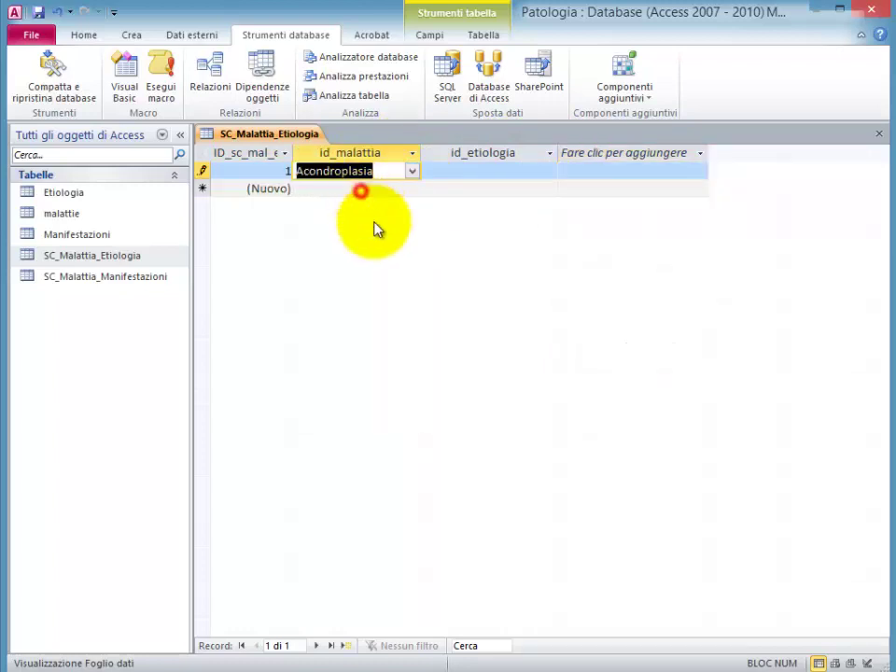
right_click(288, 137)
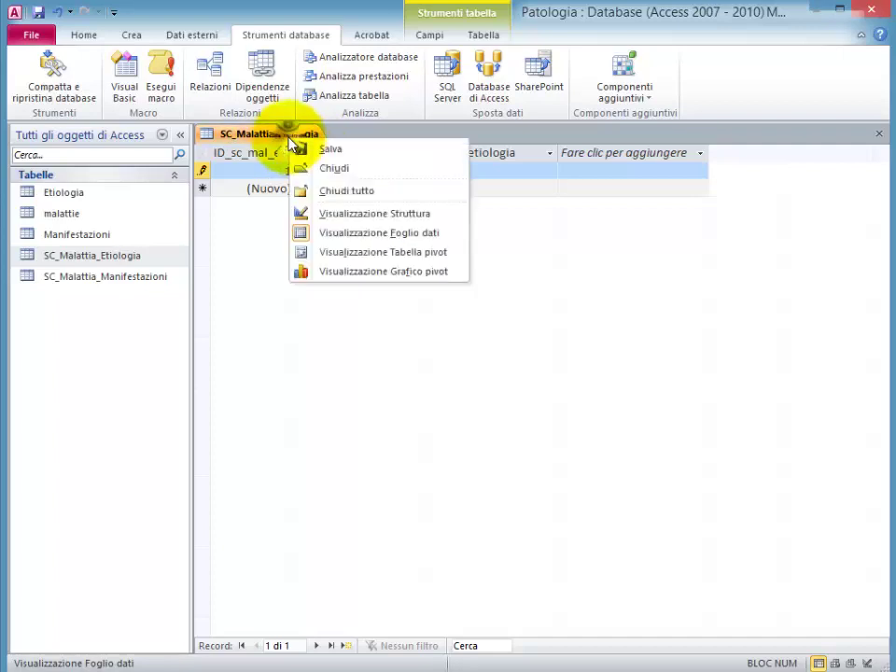
click(499, 342)
key(Escape)
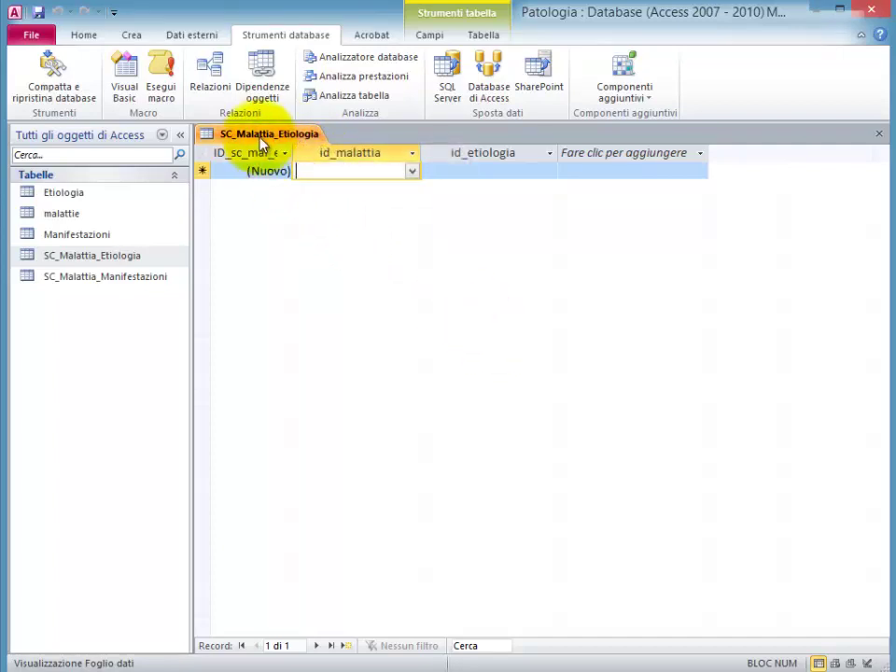
Step: In the SC_Malattia_Etiologia design, set the lookup column count of id_malattia to 2, then return to the datasheet
right_click(261, 139)
click(318, 209)
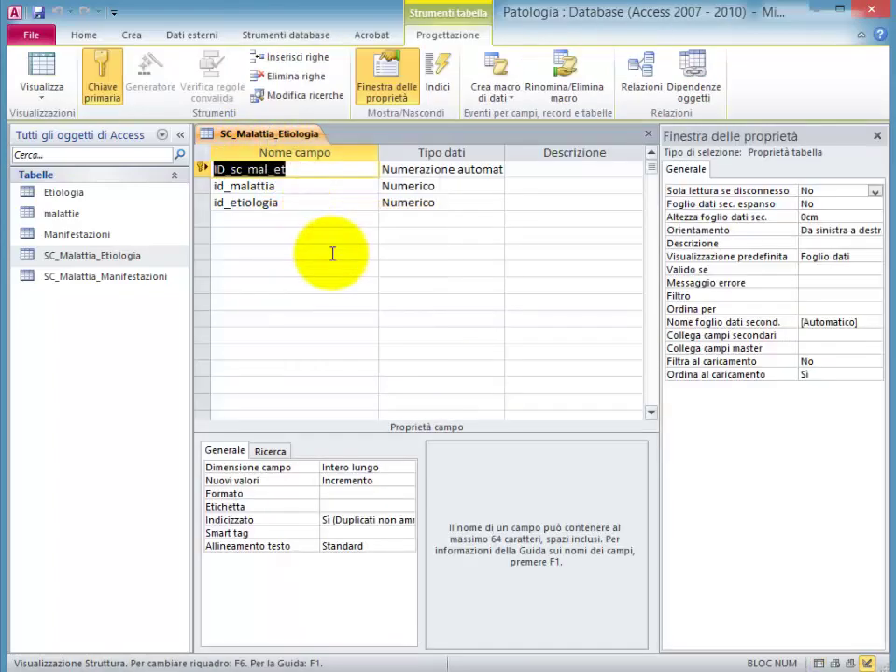
click(241, 185)
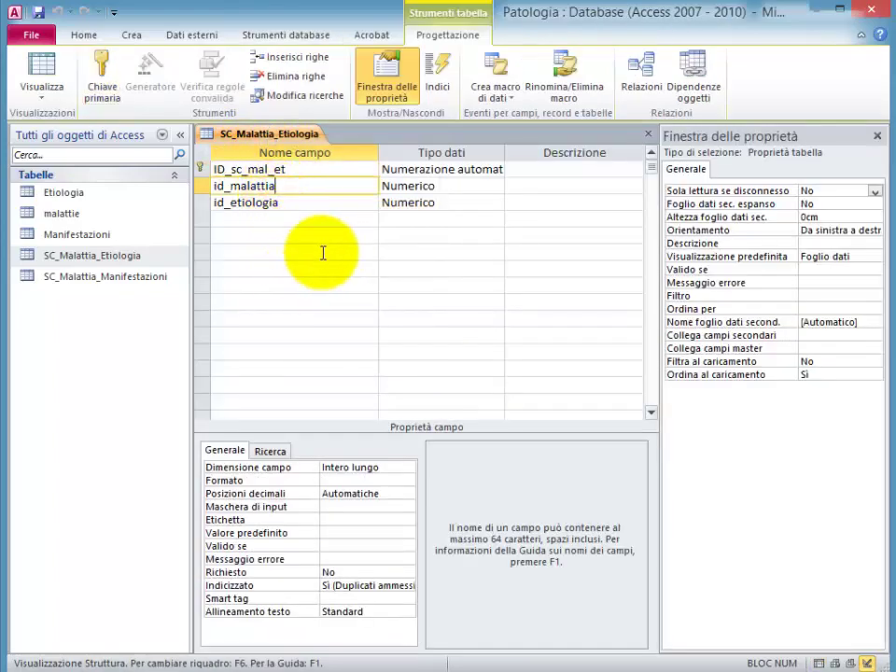
click(268, 451)
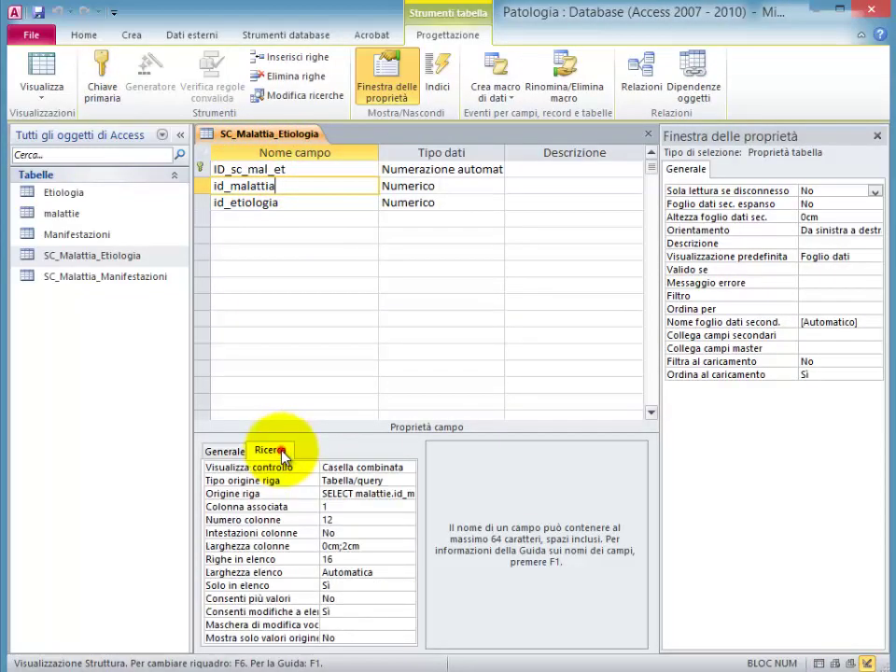
click(330, 522)
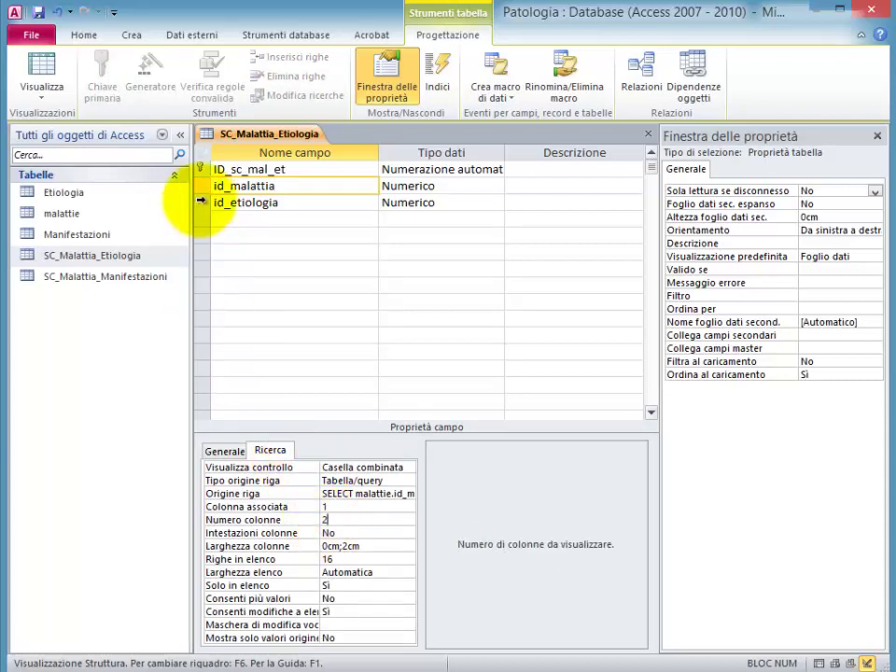
click(39, 63)
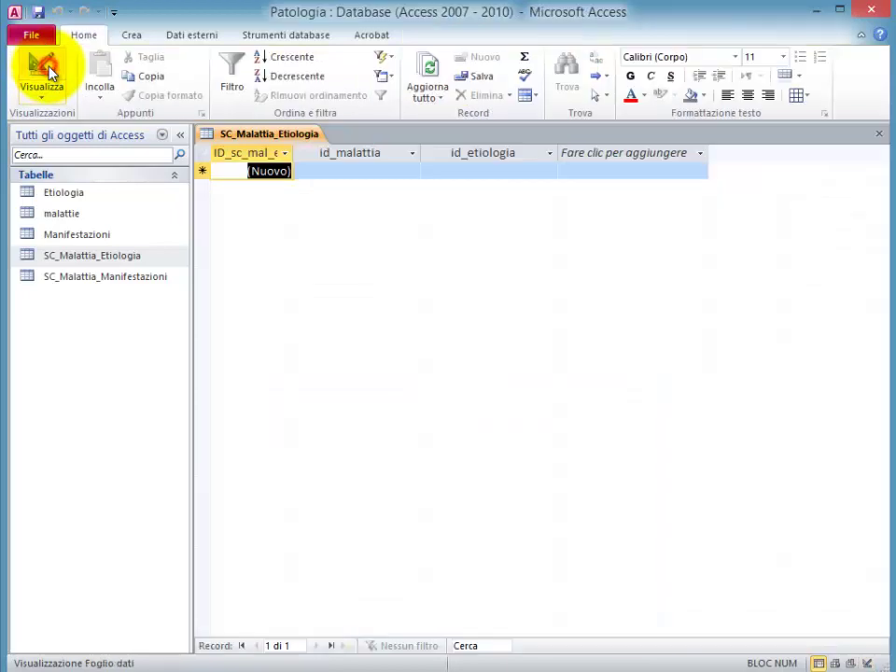
Step: Add a record to SC_Malattia_Etiologia linking Acondroplasia to Difetto del FGFR
click(414, 170)
click(383, 187)
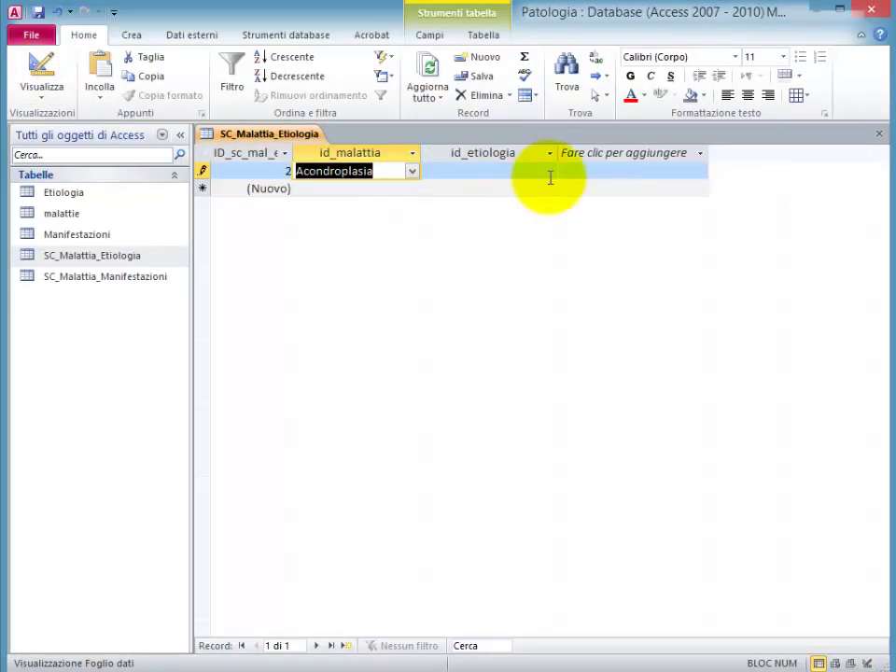
click(550, 172)
click(518, 189)
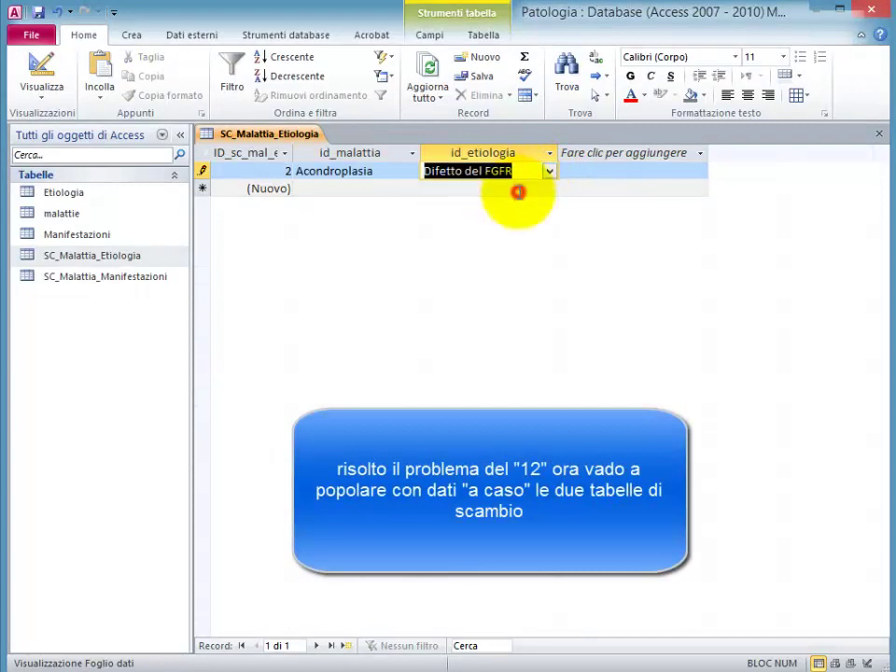
Step: Add a second record linking Alzheimer to Difetto del GHR
click(407, 189)
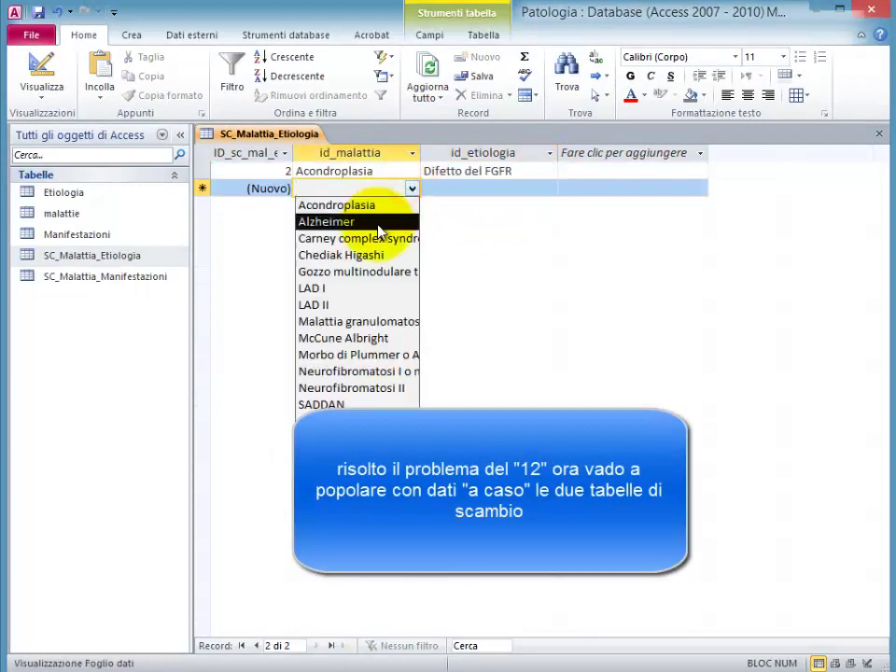
click(374, 222)
click(542, 187)
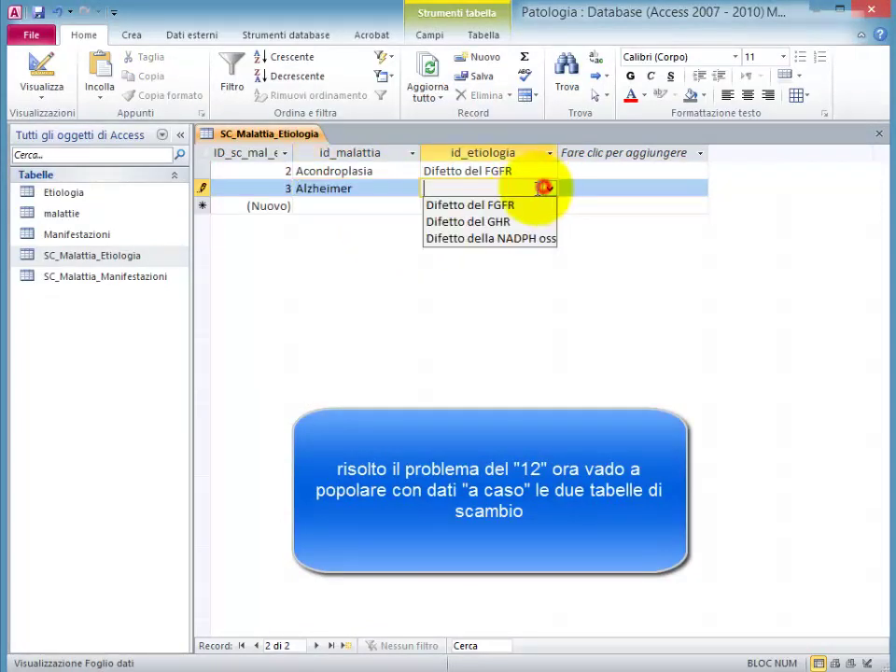
click(501, 221)
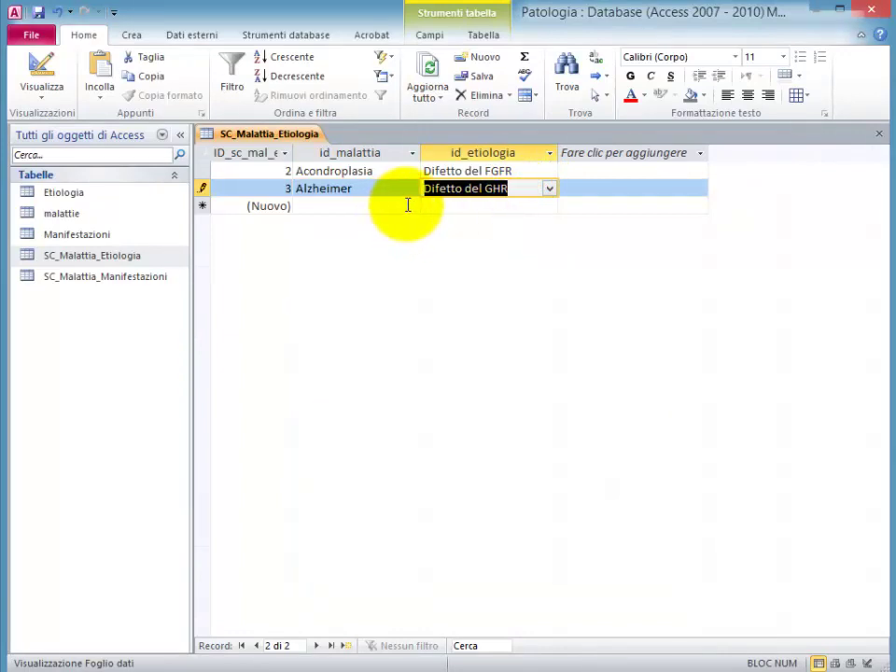
Step: Add a third record for Acondroplasia with the Difetto della NADPH option as its etiology
click(409, 206)
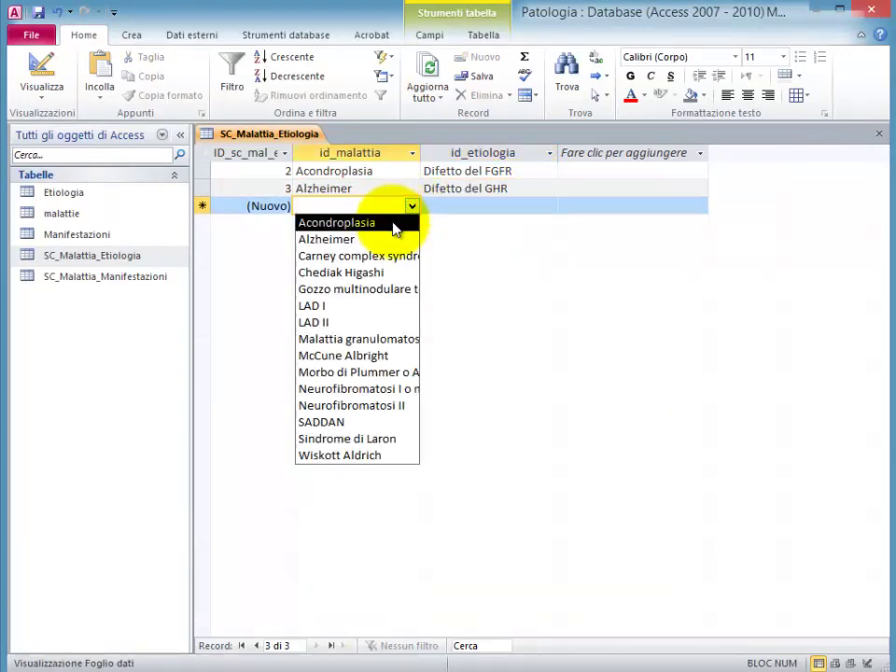
click(392, 224)
click(523, 205)
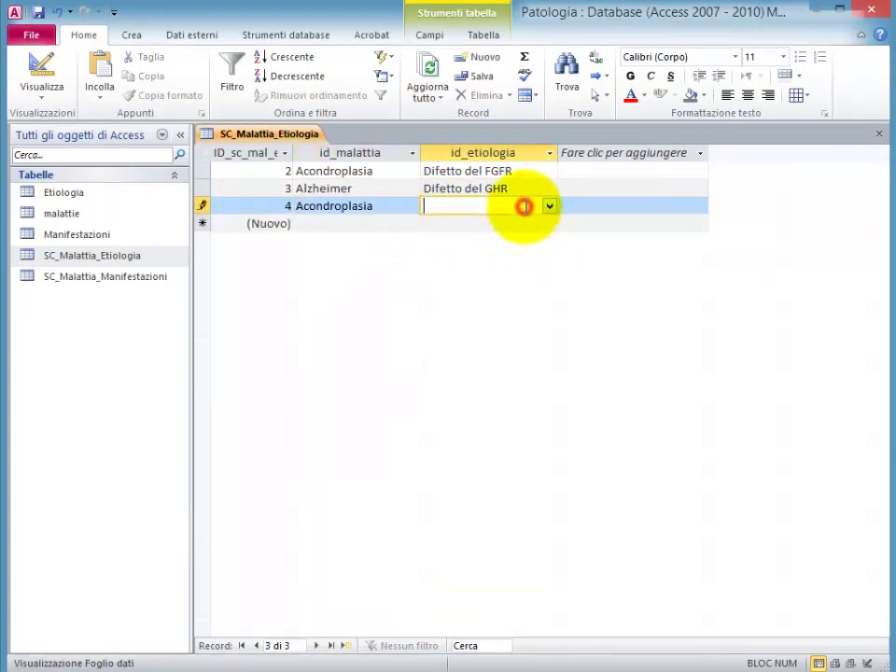
click(550, 205)
click(526, 222)
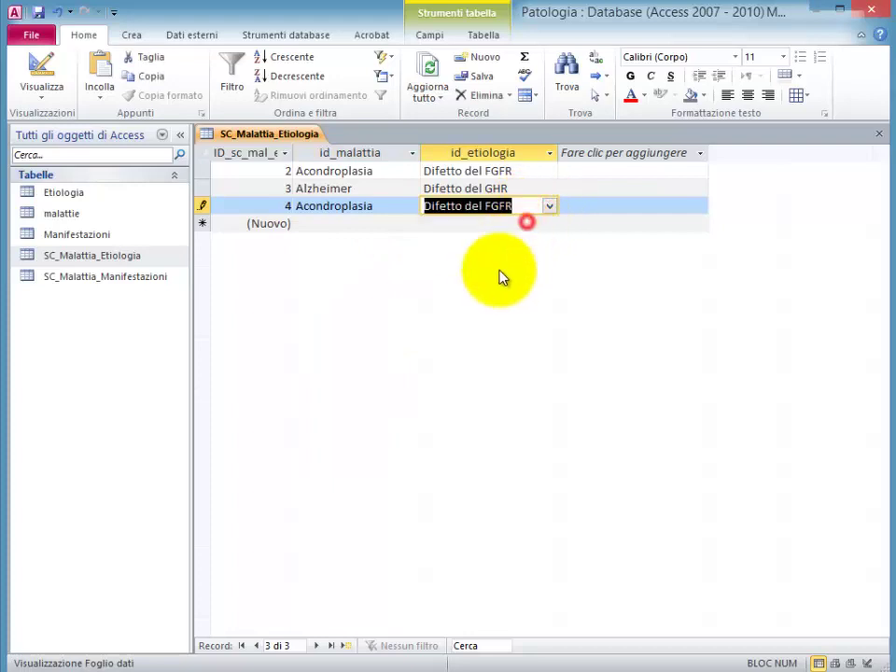
click(549, 206)
click(532, 255)
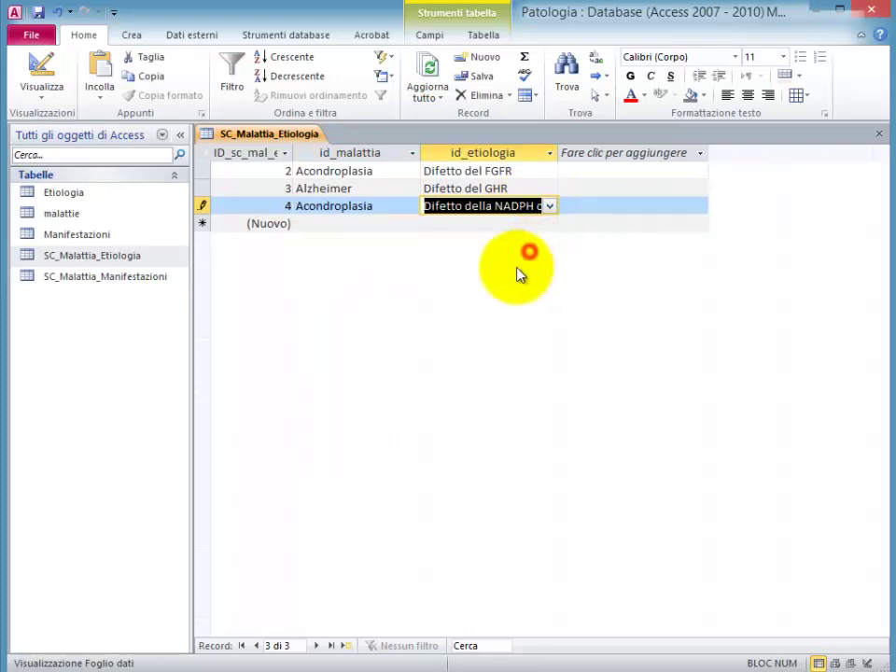
Step: Add a record to SC_Malattia_Etiologia linking LAD II to Difetto del GHR, and close the table
click(413, 223)
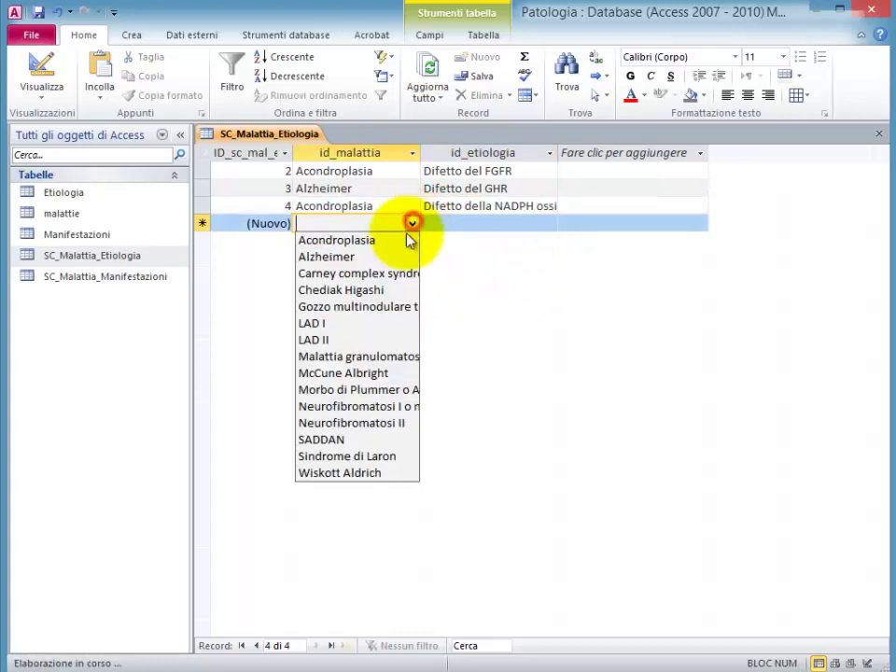
click(362, 337)
click(555, 224)
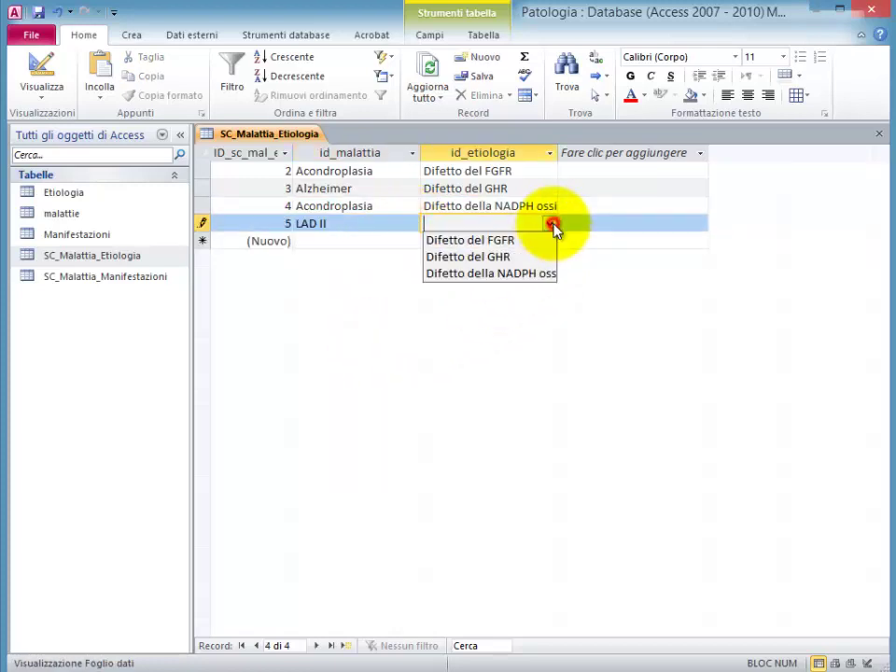
click(534, 261)
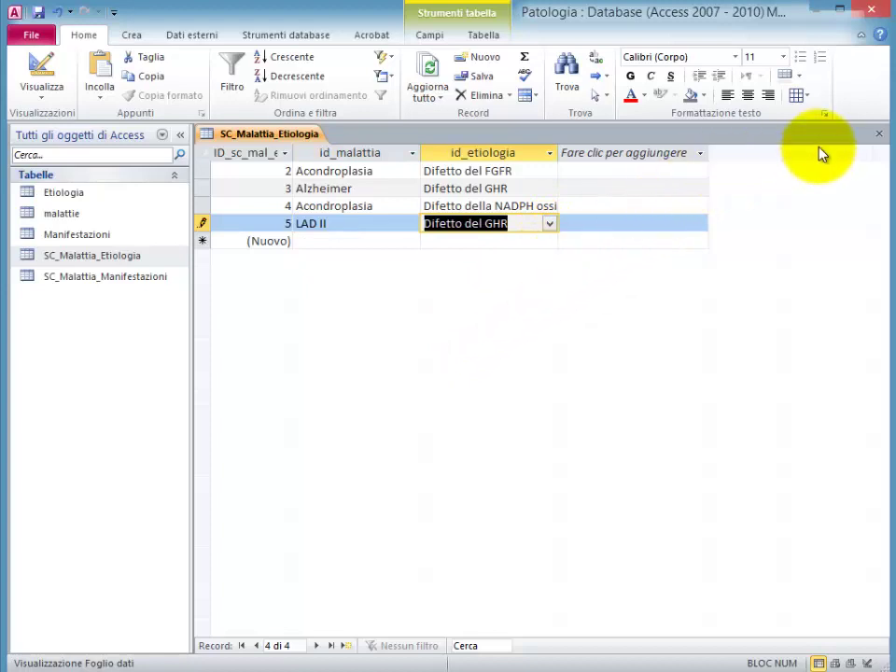
click(878, 133)
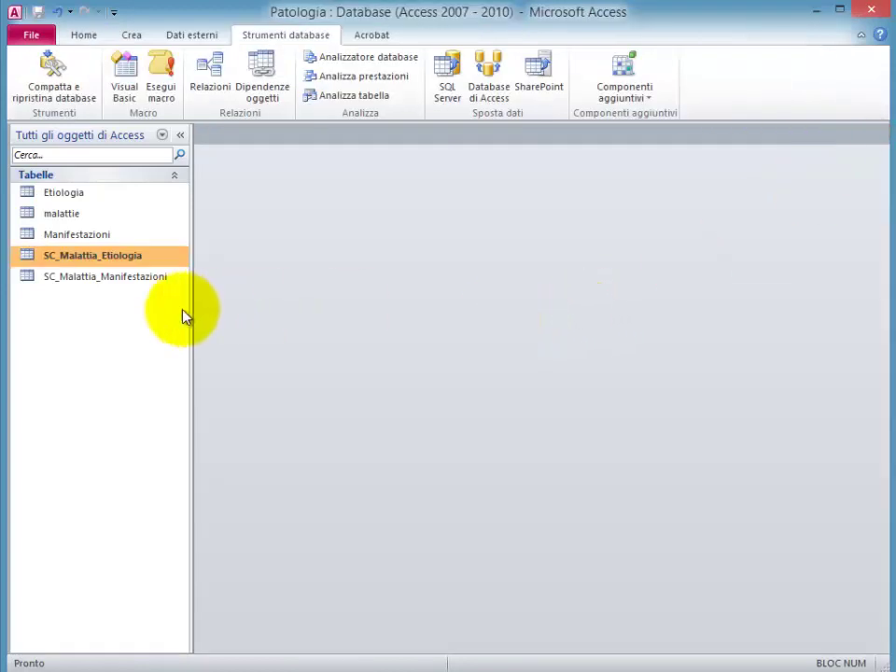
Step: Open the SC_Malattia_Manifestazioni table and widen its id_malattia and id_Manifestazioni columns
click(114, 279)
double_click(112, 280)
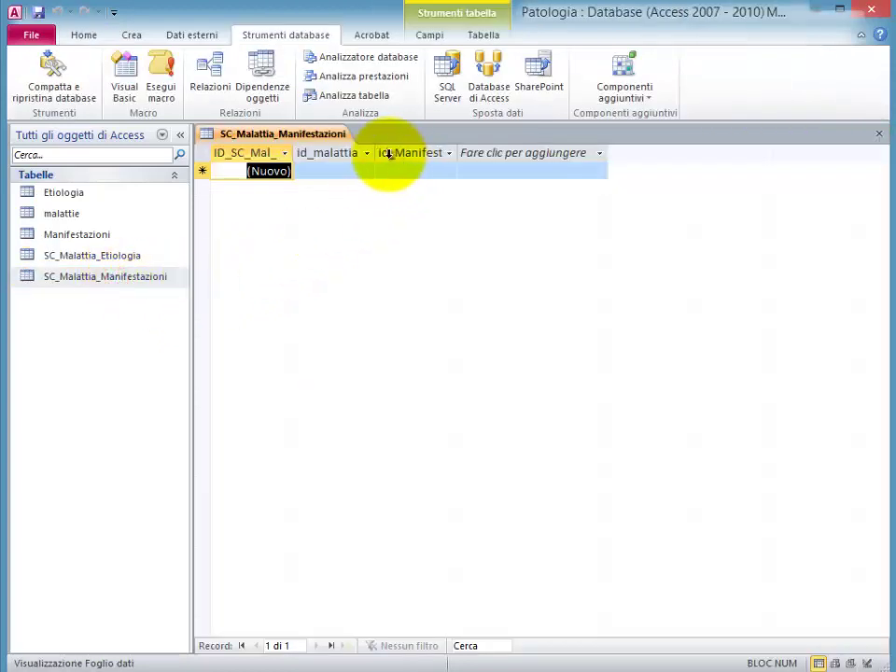
drag(378, 154, 431, 154)
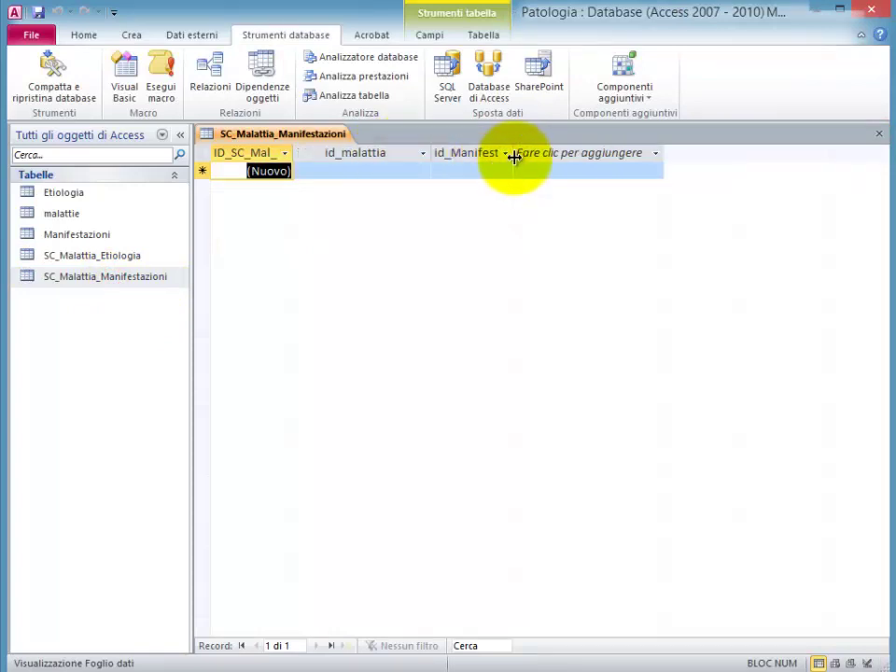
drag(514, 155, 565, 152)
Step: Add a first record to SC_Malattia_Manifestazioni linking Acondroplasia to Acinesia
click(425, 166)
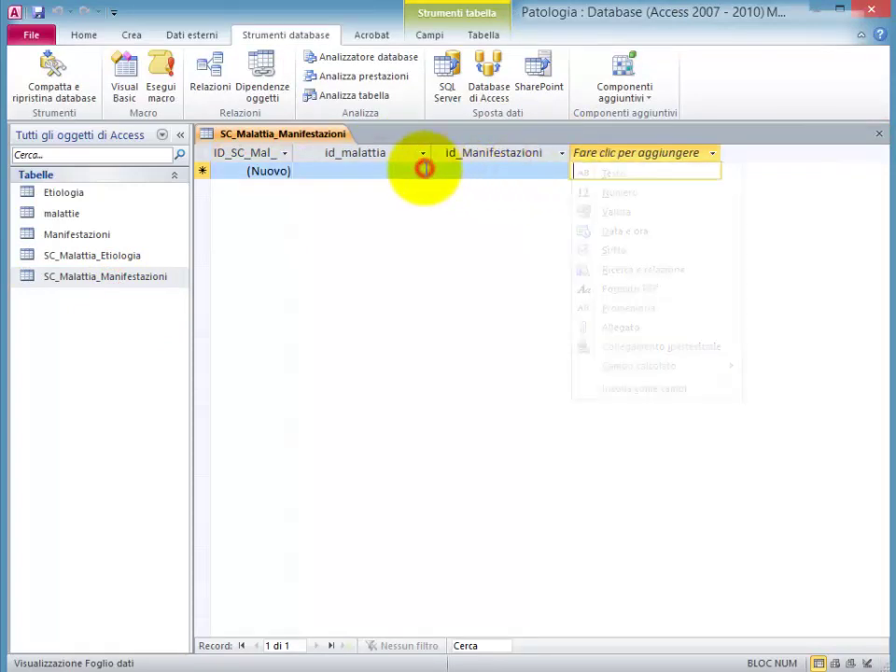
click(422, 172)
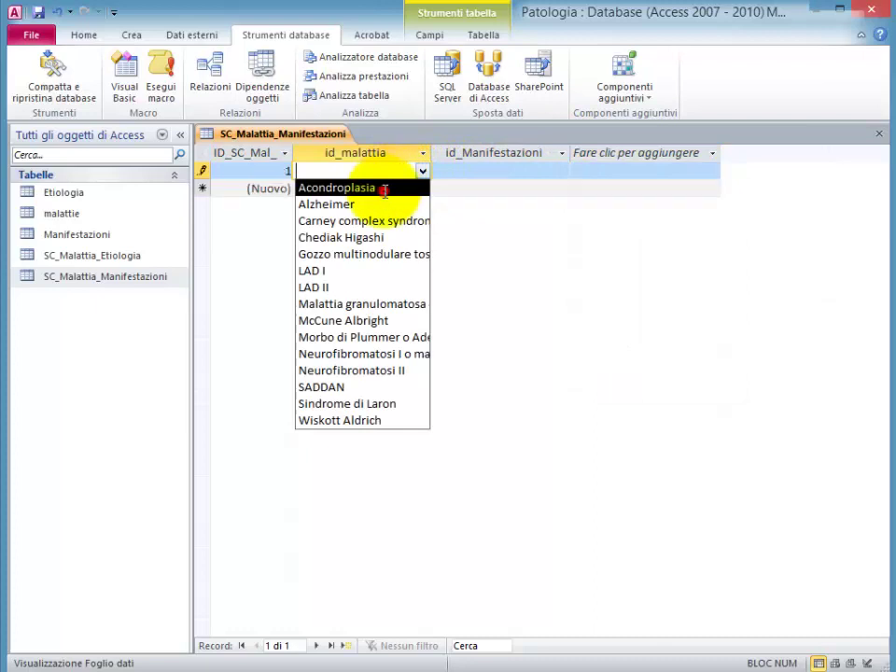
click(387, 189)
click(561, 172)
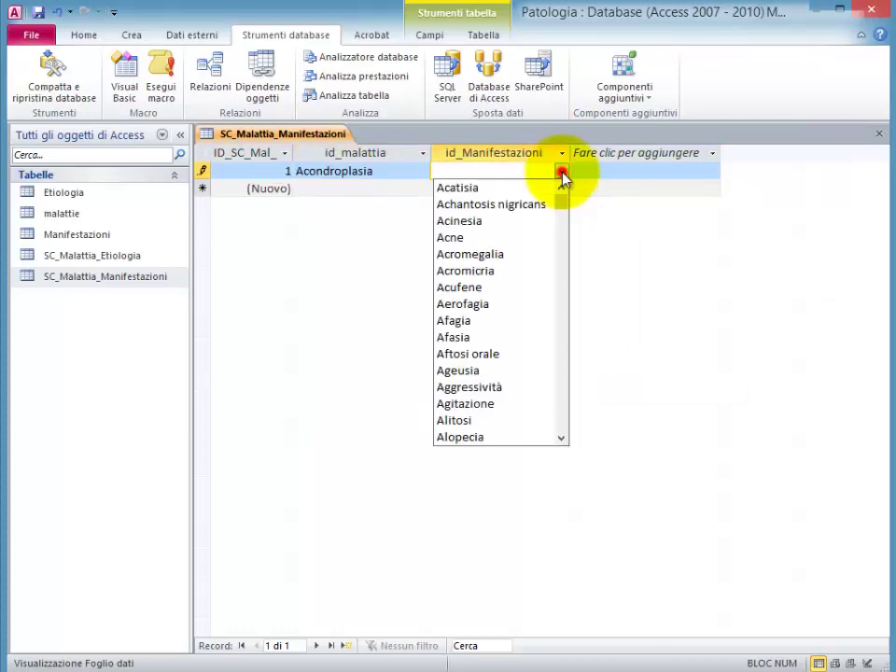
click(516, 221)
Step: Add a second record for Acondroplasia with Achantosis nigricans as its manifestation
click(424, 189)
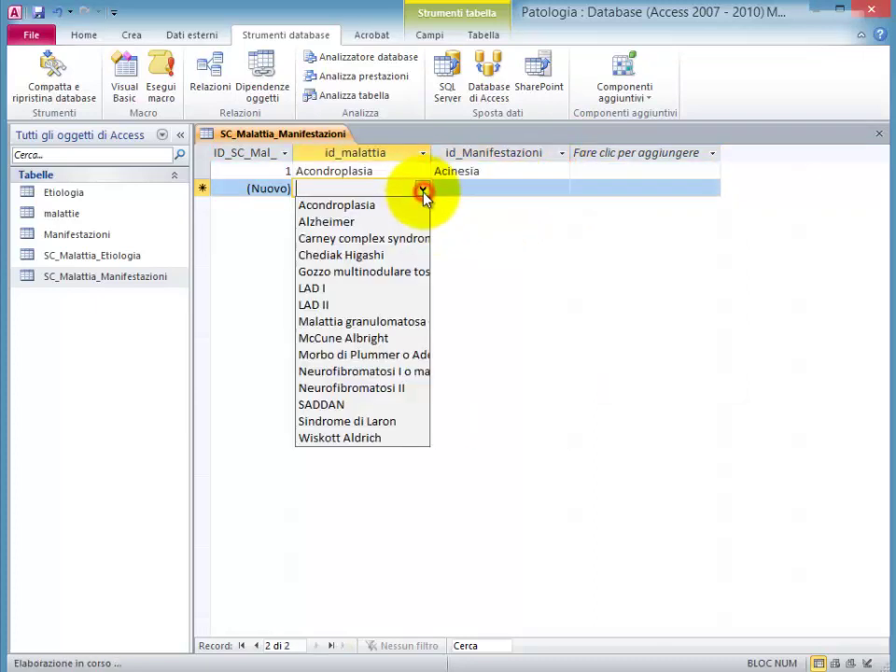
click(410, 205)
click(561, 188)
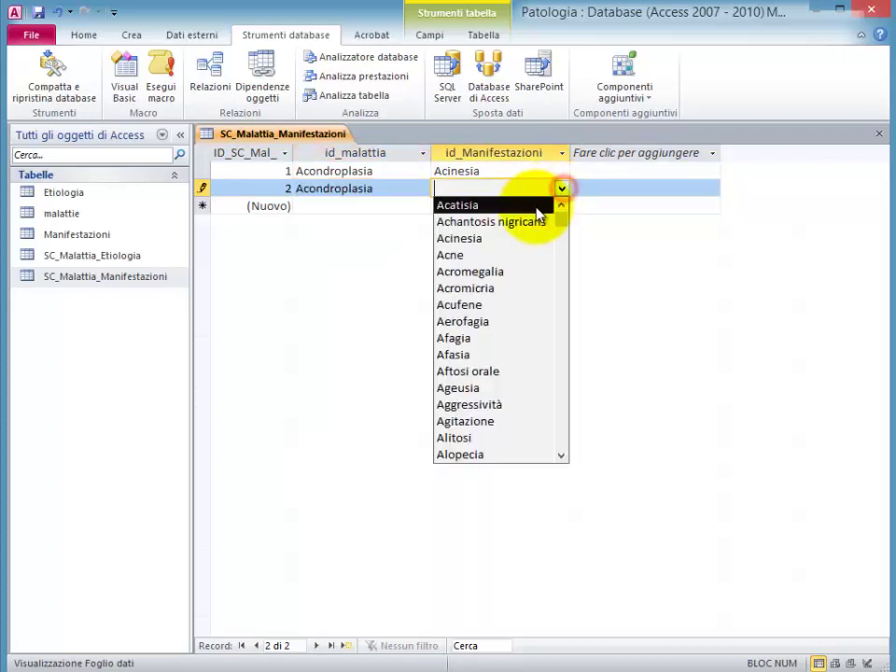
click(531, 220)
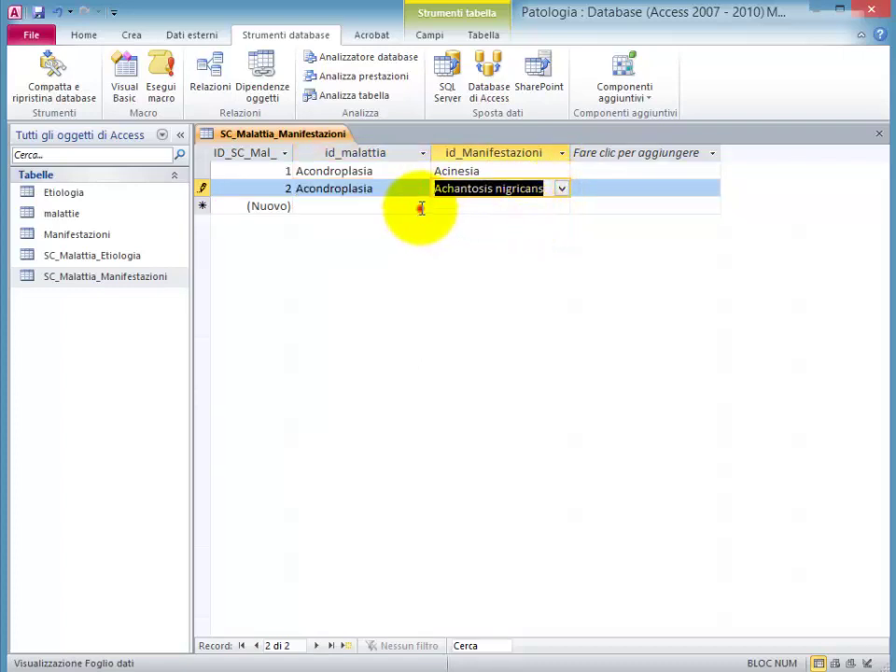
Step: Add a third record linking LAD II to the manifestation Acne
click(422, 207)
click(396, 320)
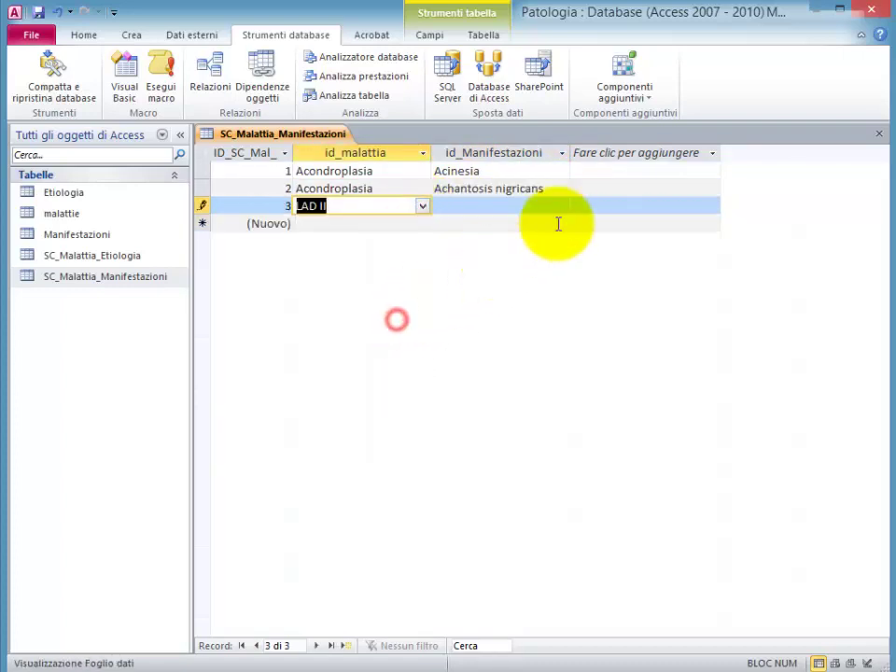
click(567, 206)
click(562, 207)
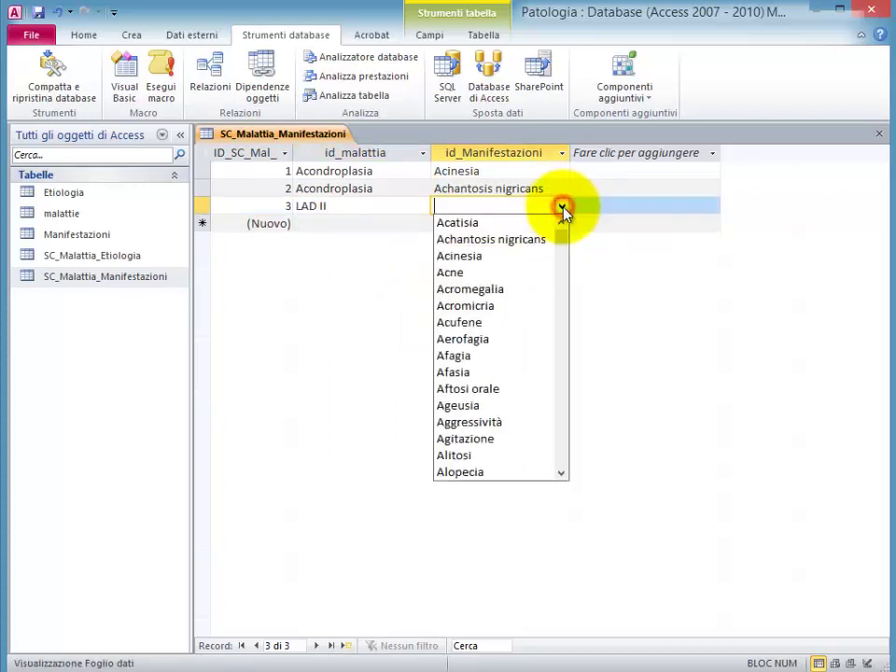
click(487, 274)
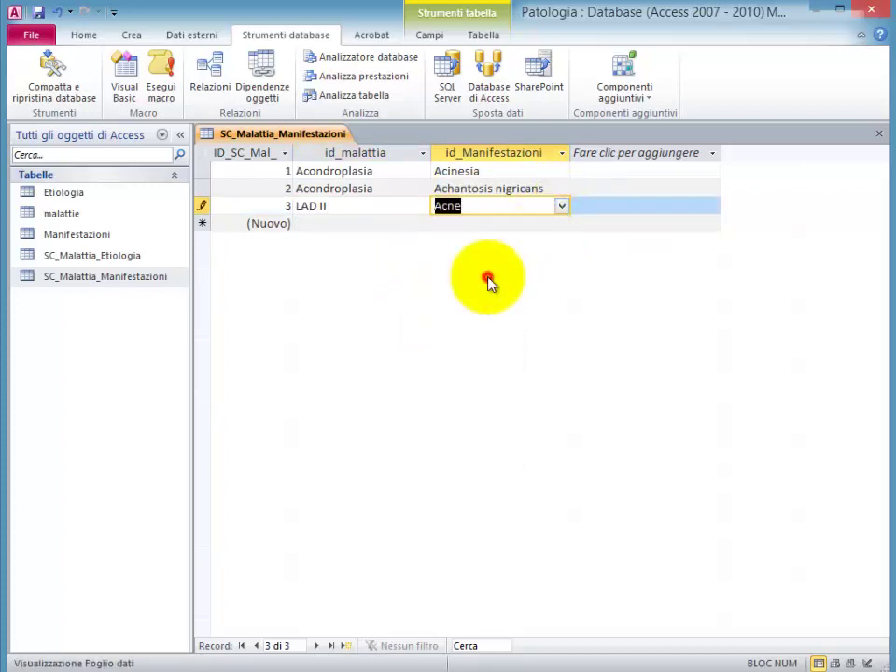
Step: Add a fourth record linking LAD II to Anemia, and close SC_Malattia_Manifestazioni with its layout changes saved
click(411, 223)
click(421, 224)
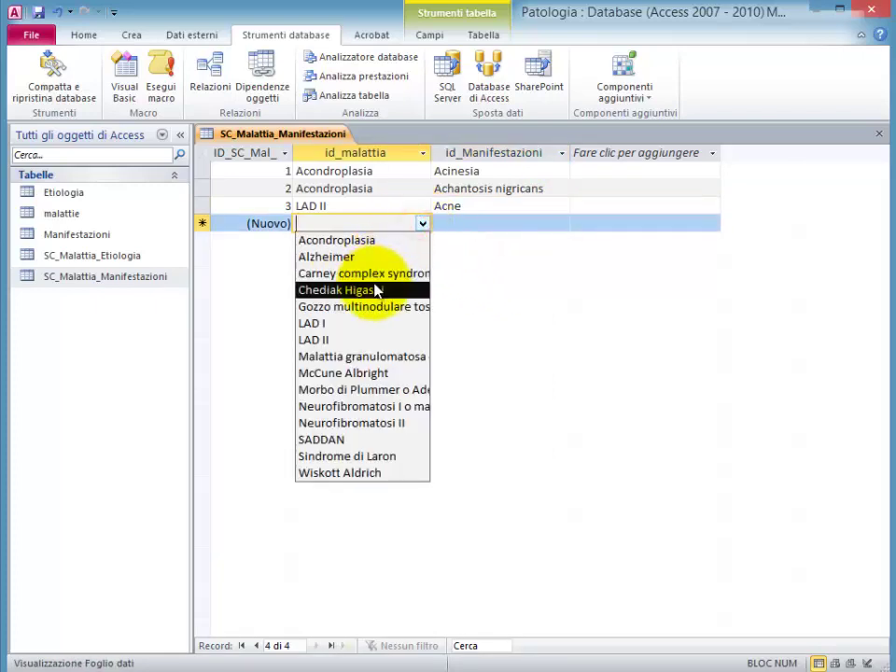
click(362, 340)
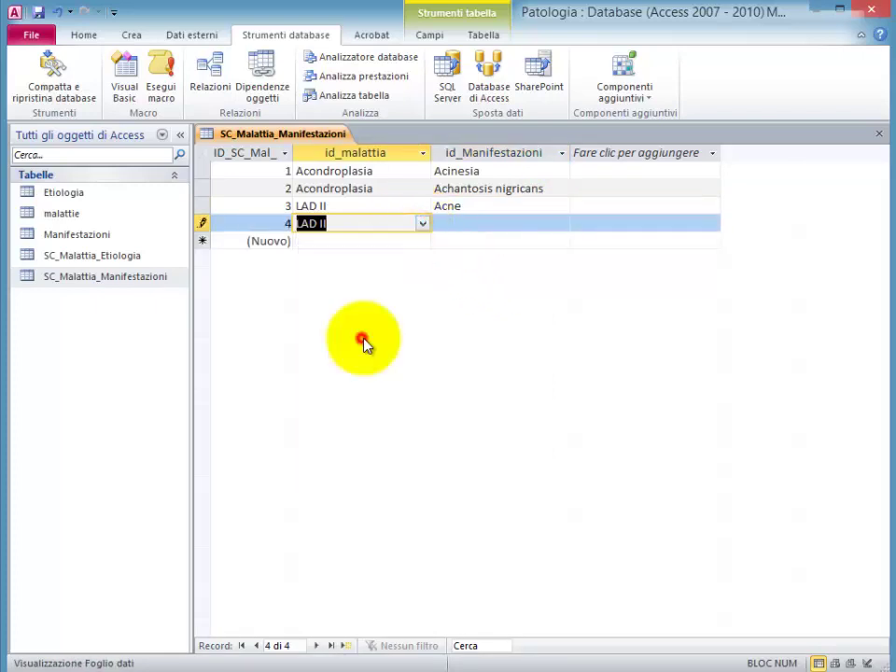
click(563, 223)
scroll(537, 471, down, 2)
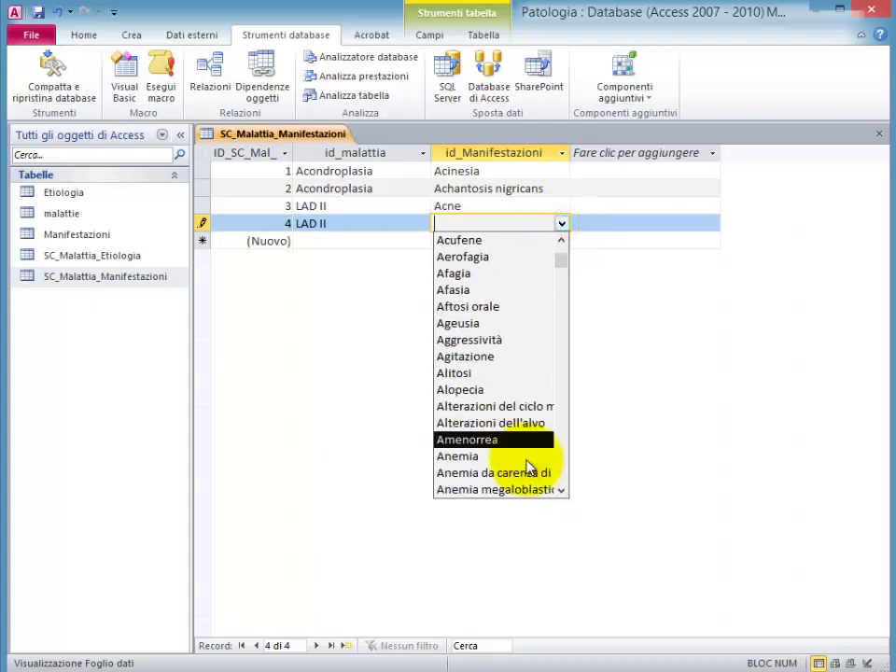
click(508, 462)
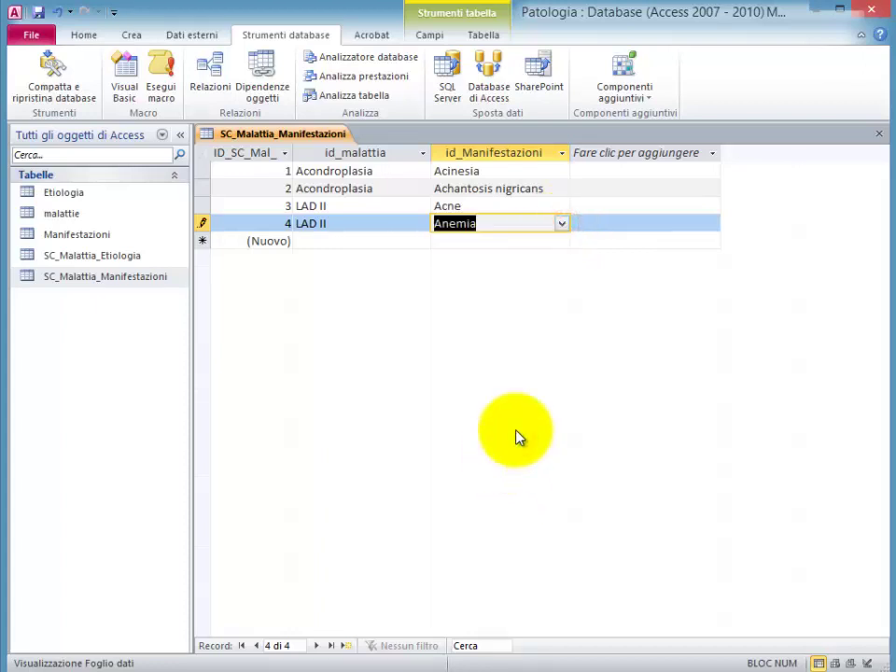
click(880, 140)
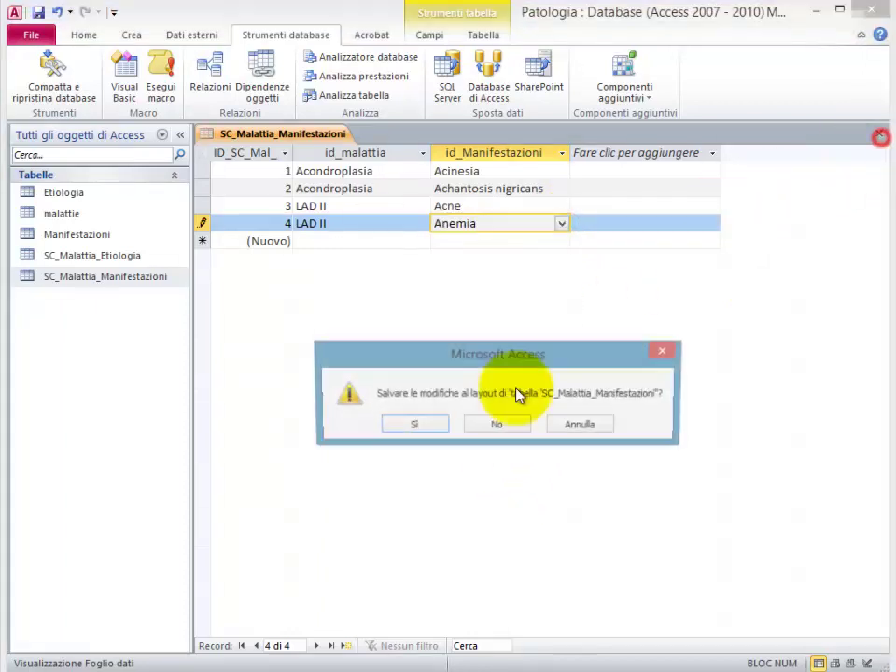
click(435, 426)
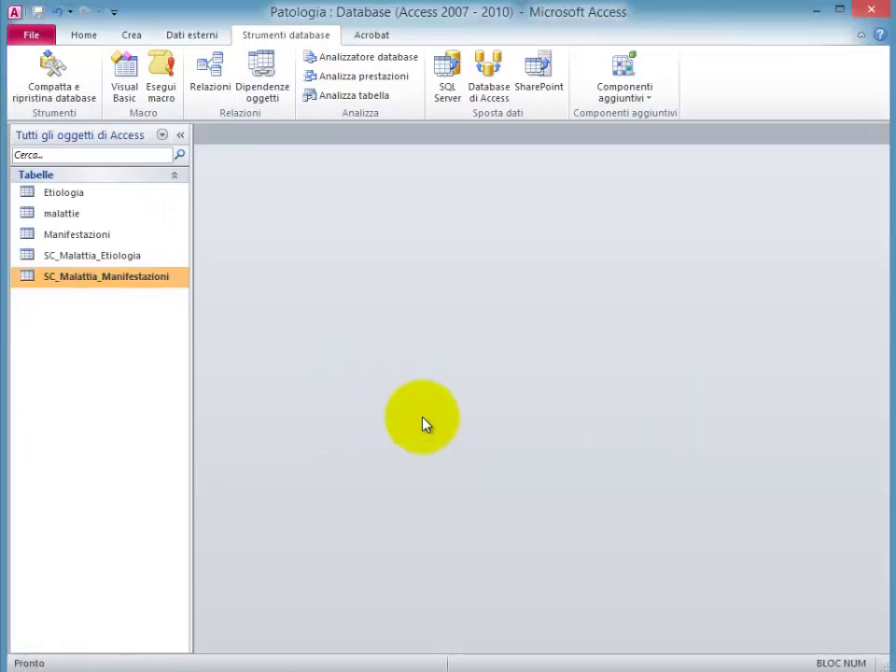
click(133, 34)
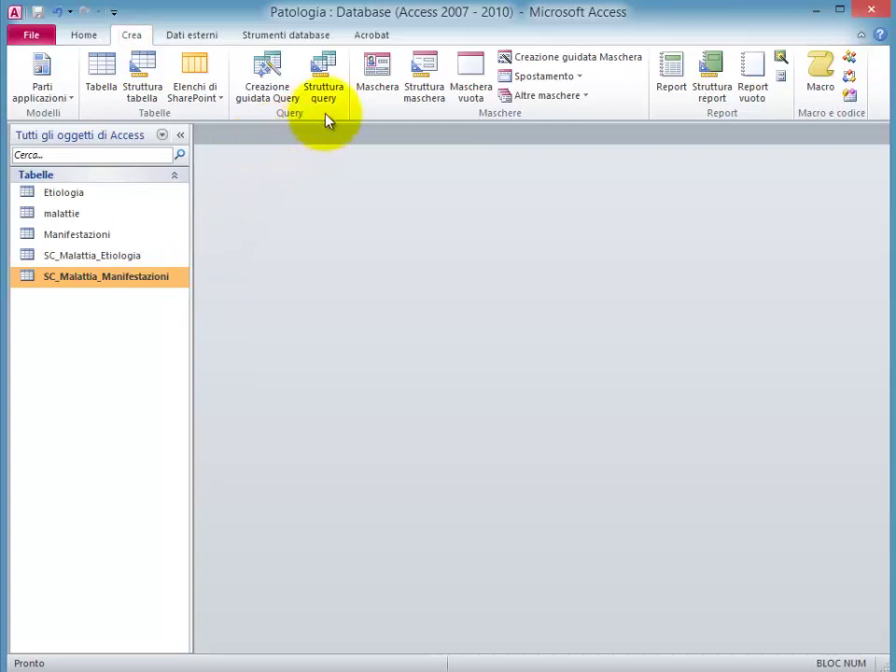
click(376, 75)
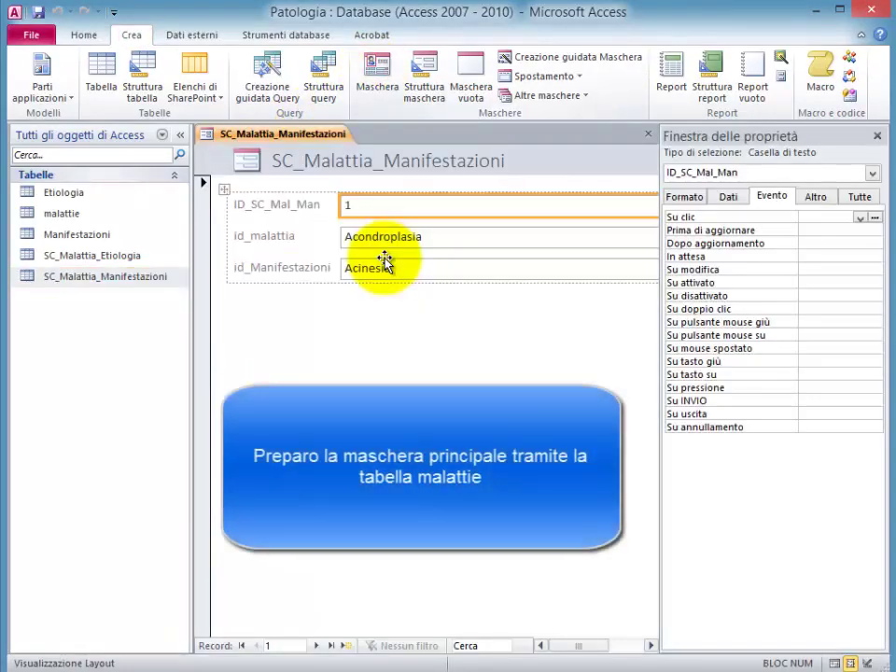
click(648, 136)
click(522, 411)
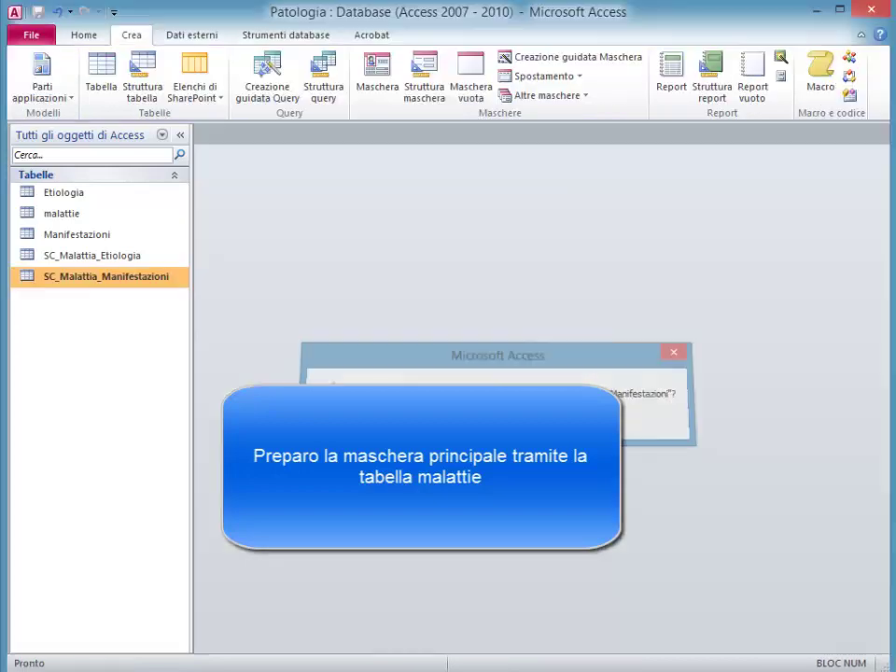
Step: Create a form based on the malattie table and display it in Form view
double_click(65, 215)
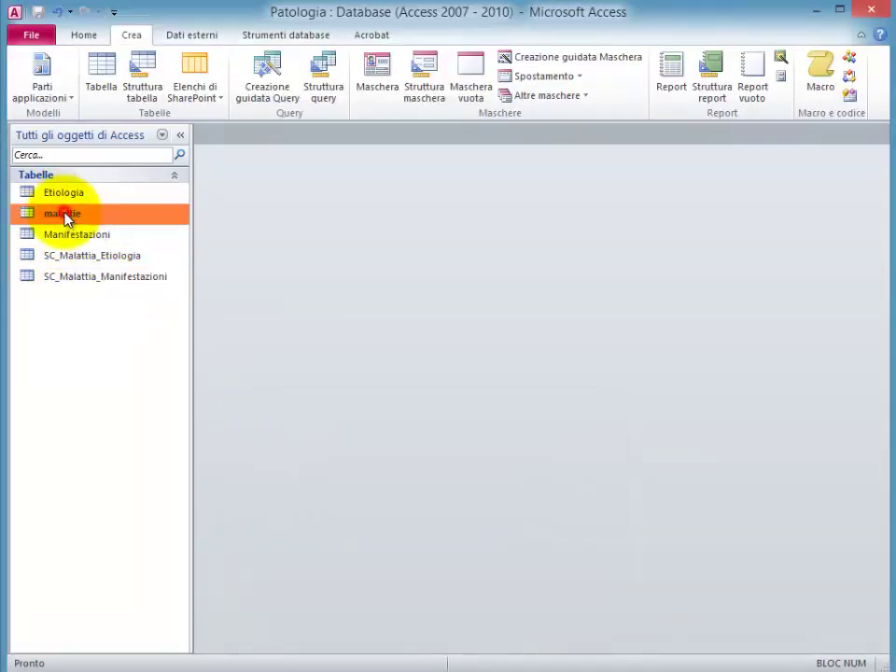
click(378, 80)
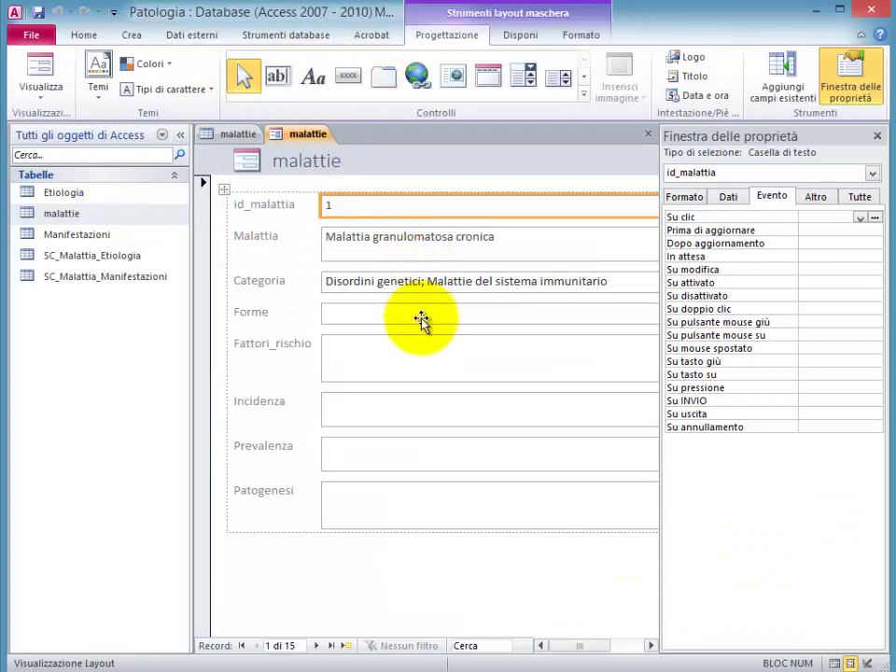
click(37, 67)
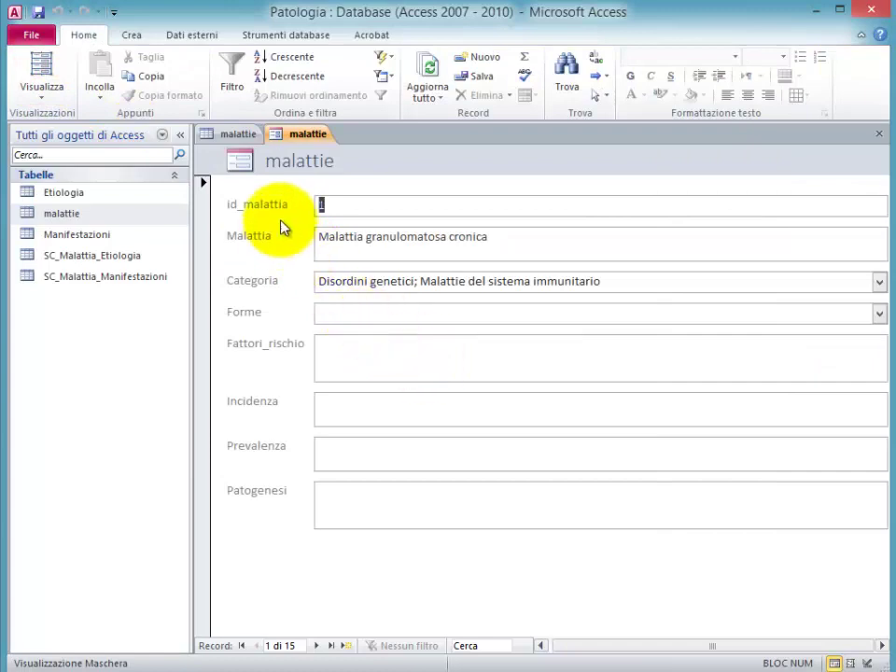
Step: Open the malattie form in Design view and free up space by hiding the property sheet and navigation pane
right_click(300, 140)
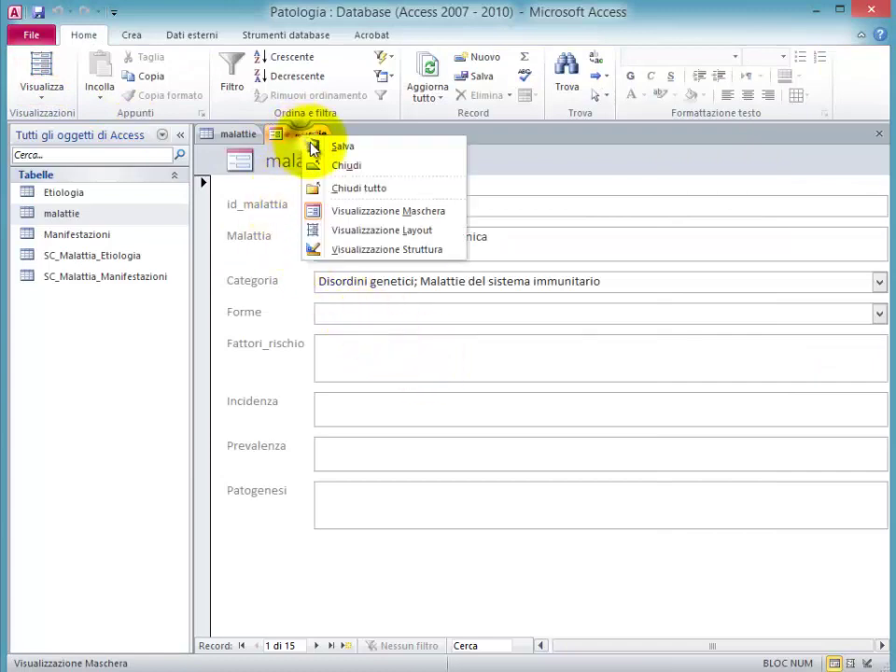
click(351, 247)
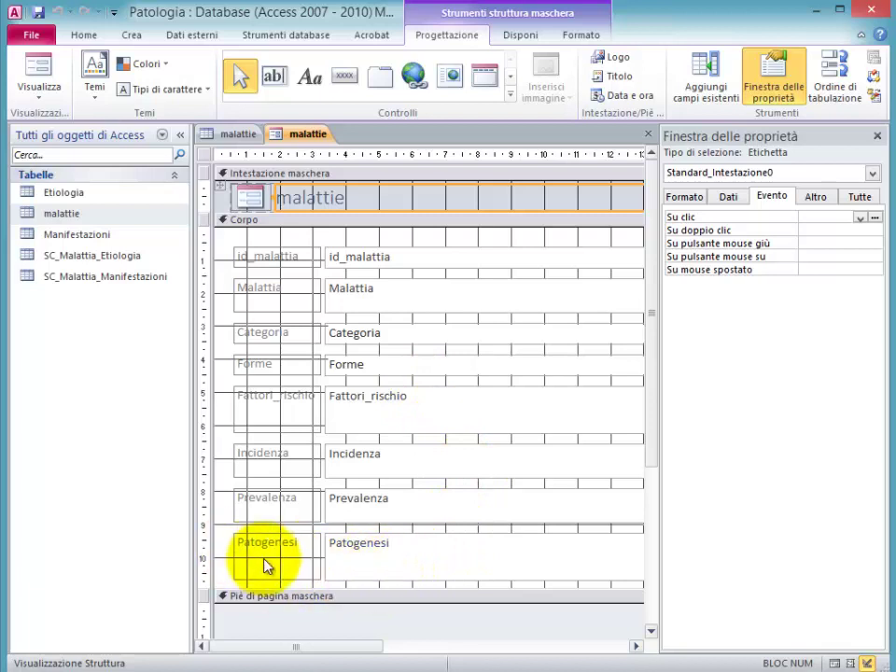
click(374, 570)
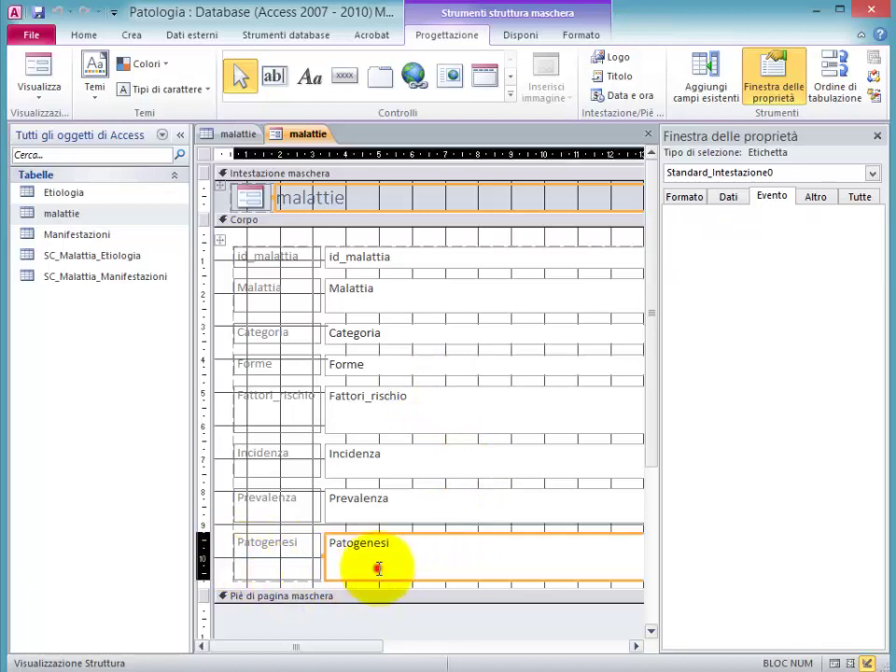
click(222, 563)
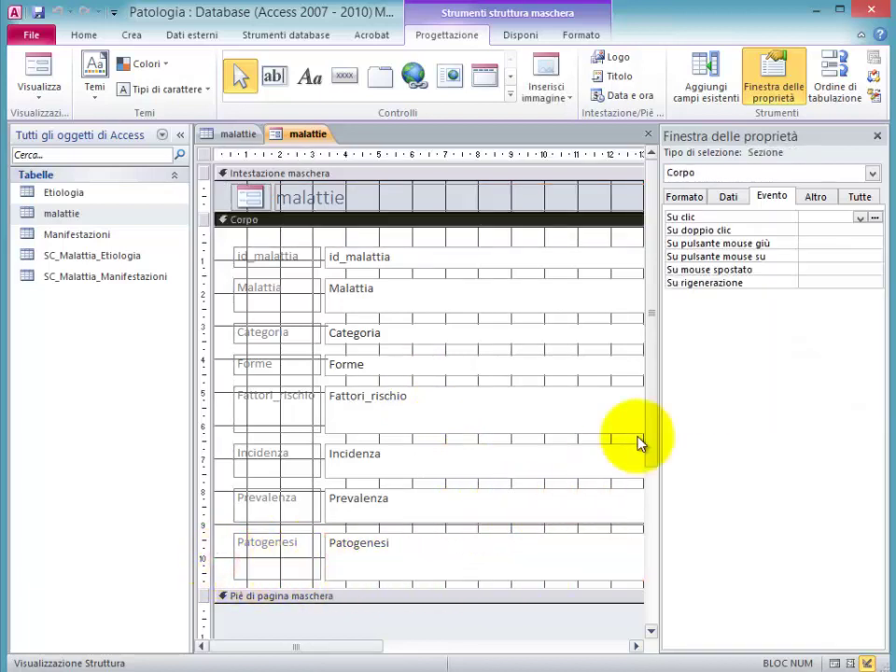
click(876, 137)
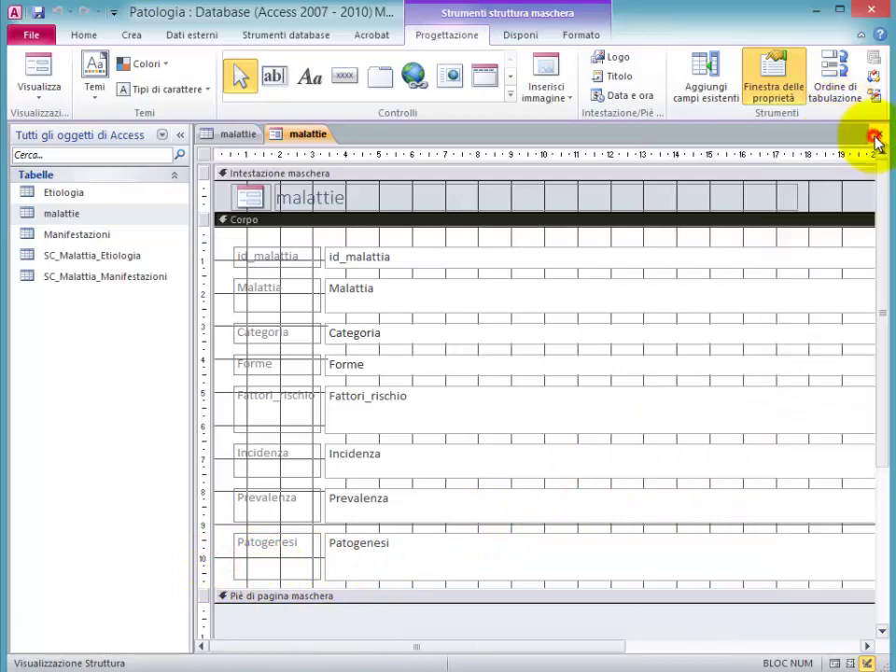
click(181, 135)
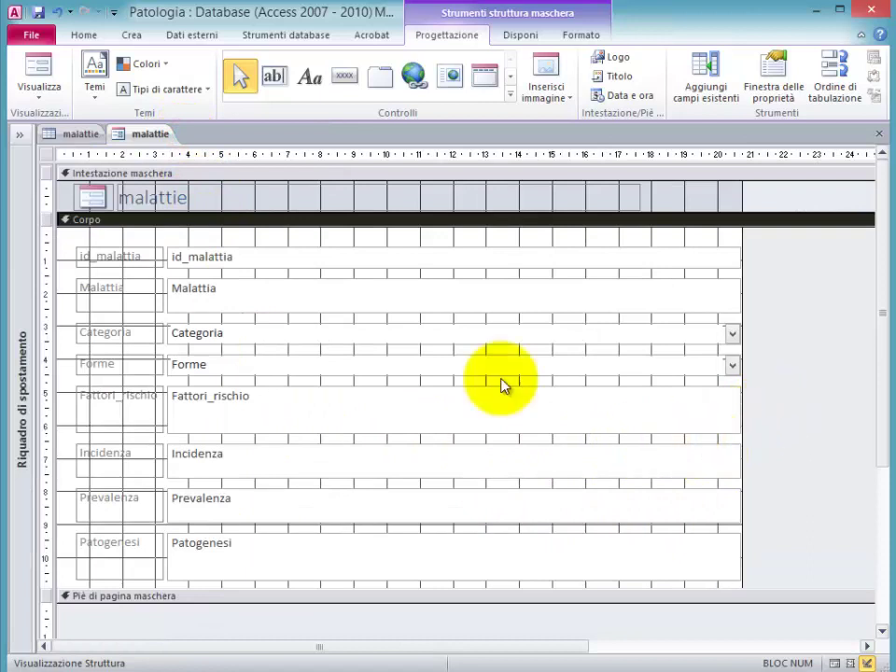
Step: Remove the control layout from all fields in the malattie form's detail section so they can be arranged individually
click(269, 405)
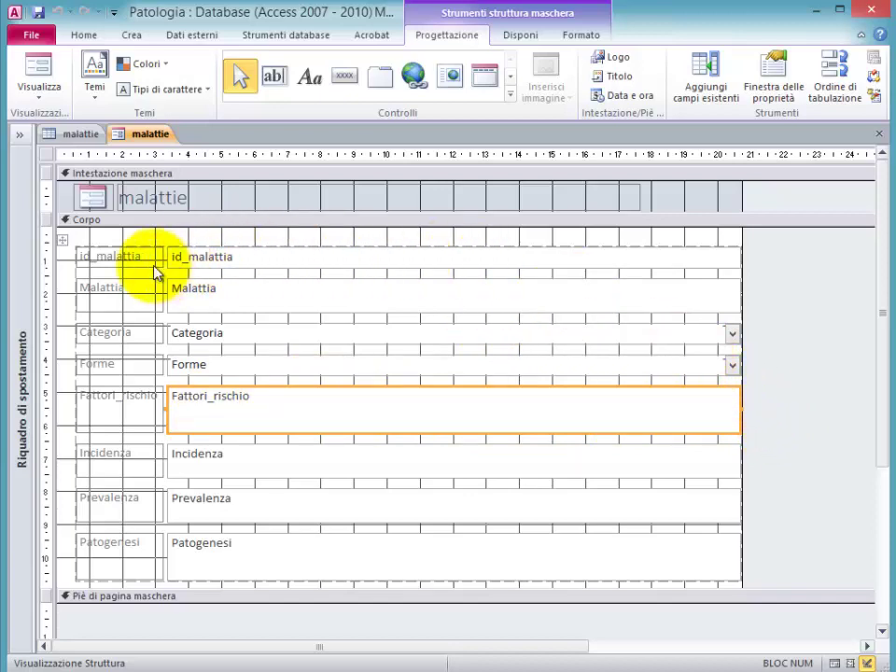
click(62, 240)
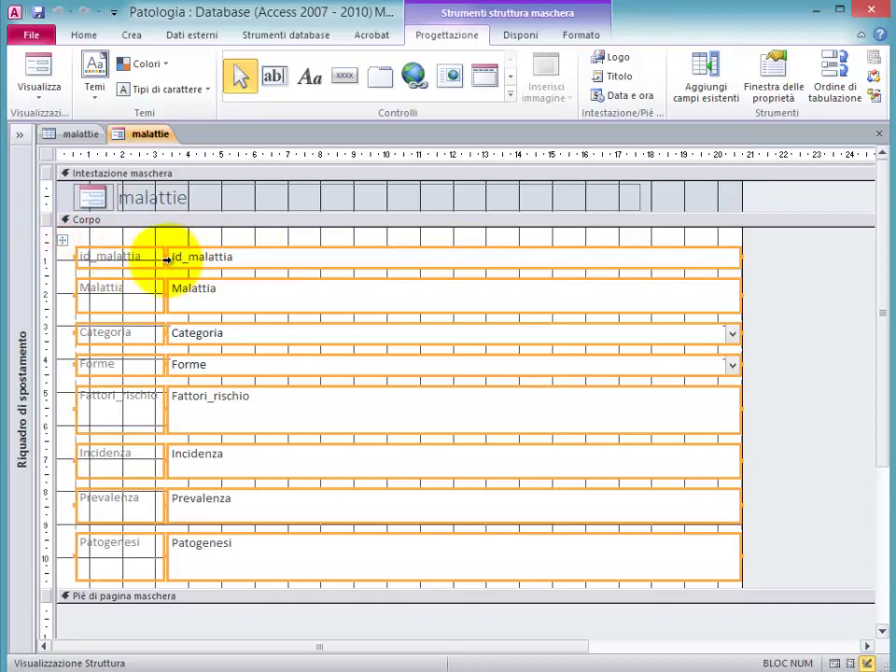
right_click(162, 262)
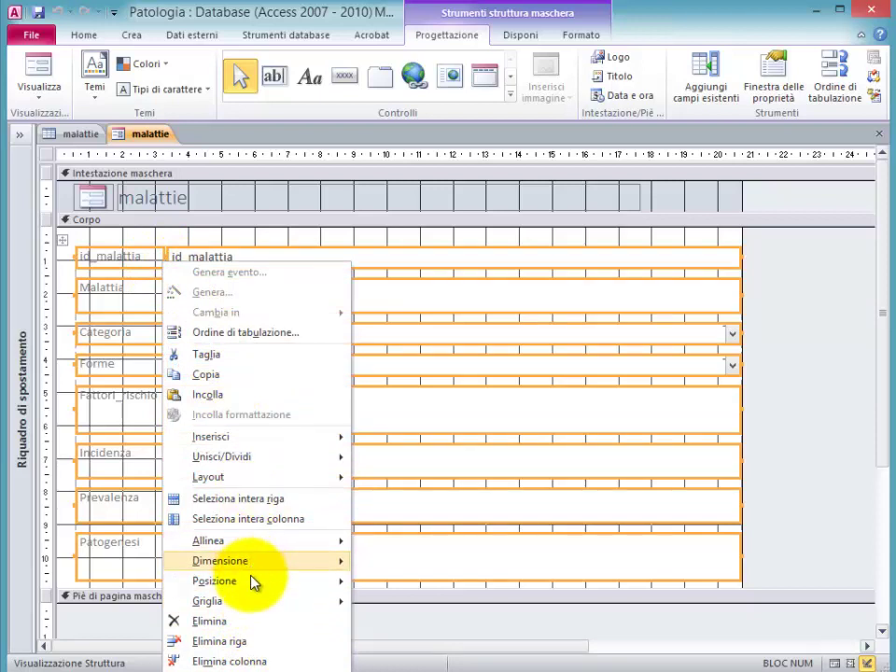
mouse_move(250, 609)
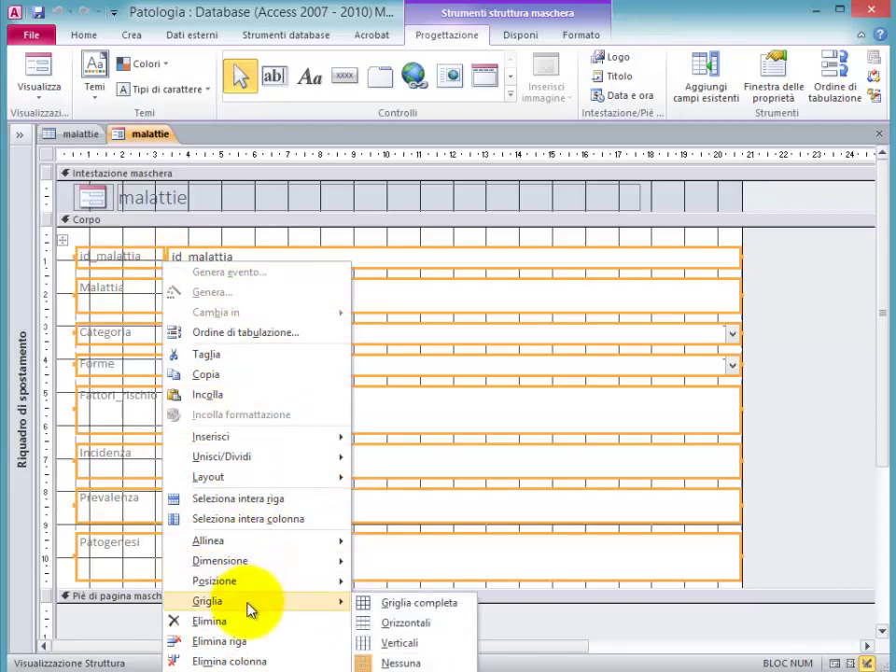
mouse_move(316, 486)
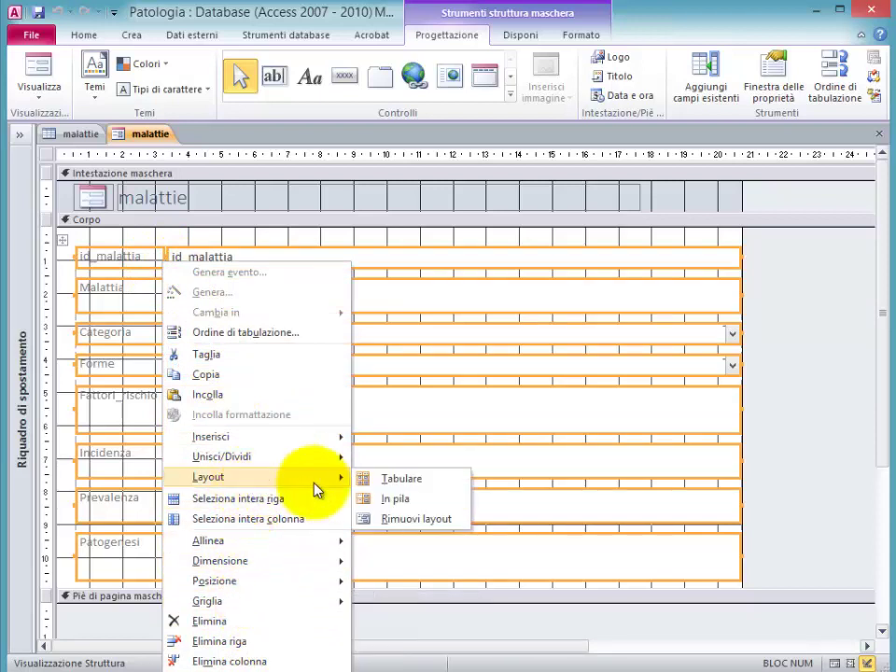
click(416, 519)
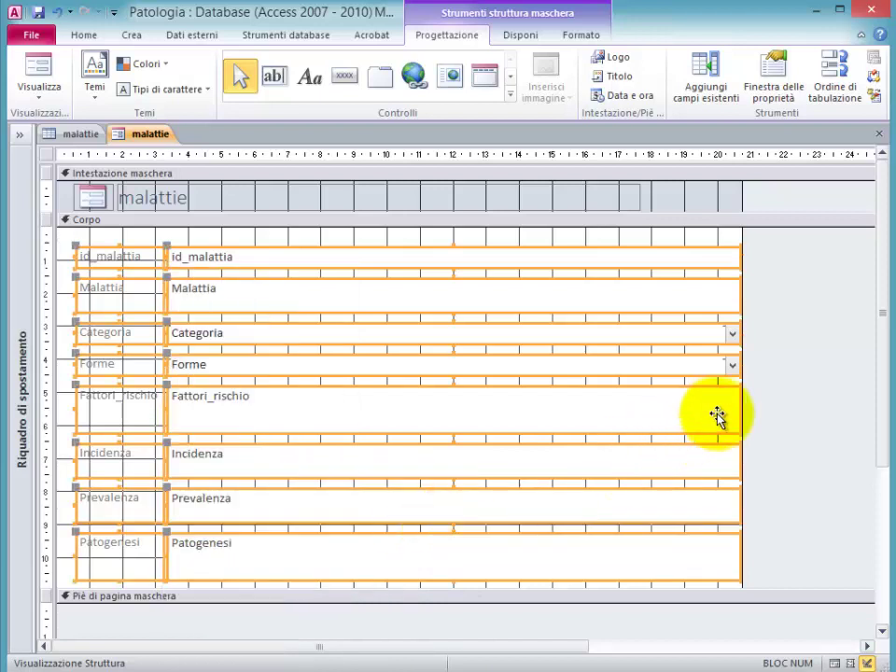
click(765, 390)
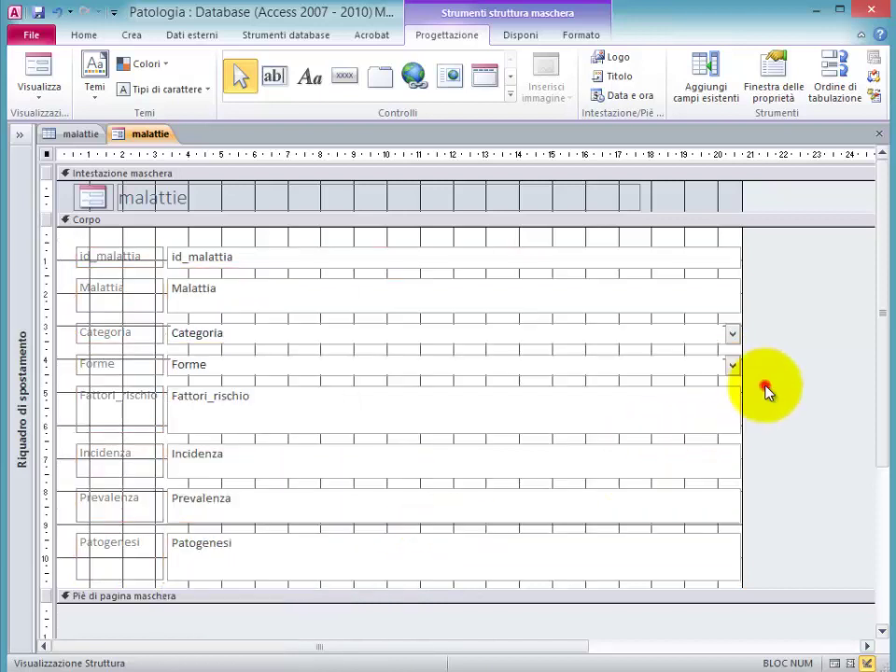
Step: Narrow the id_malattia field to about 2.3 cm and reduce the Malattia label and field to single-line height
click(729, 264)
drag(741, 254, 243, 269)
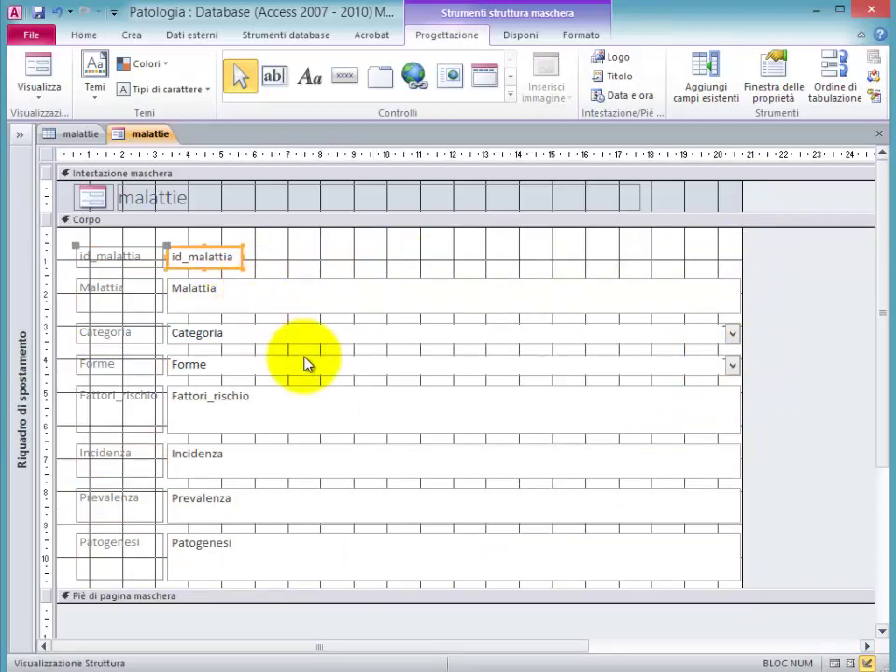
click(262, 308)
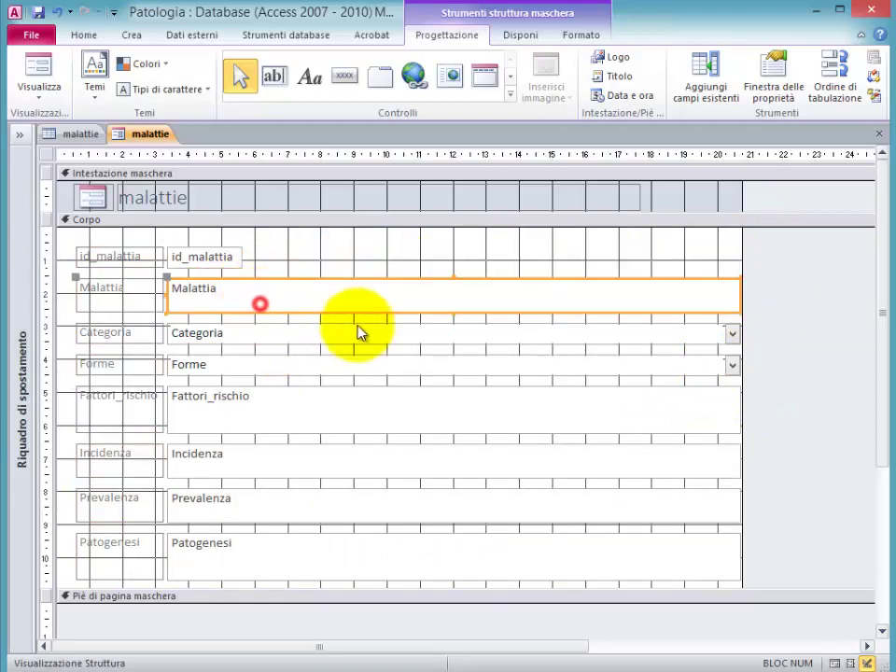
shift+click(138, 306)
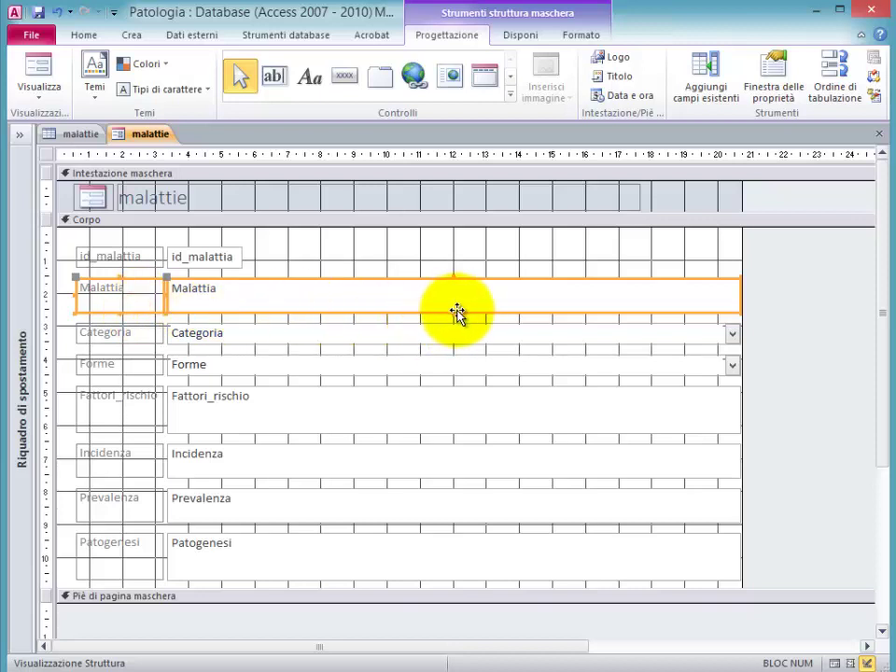
drag(454, 312, 451, 300)
click(831, 283)
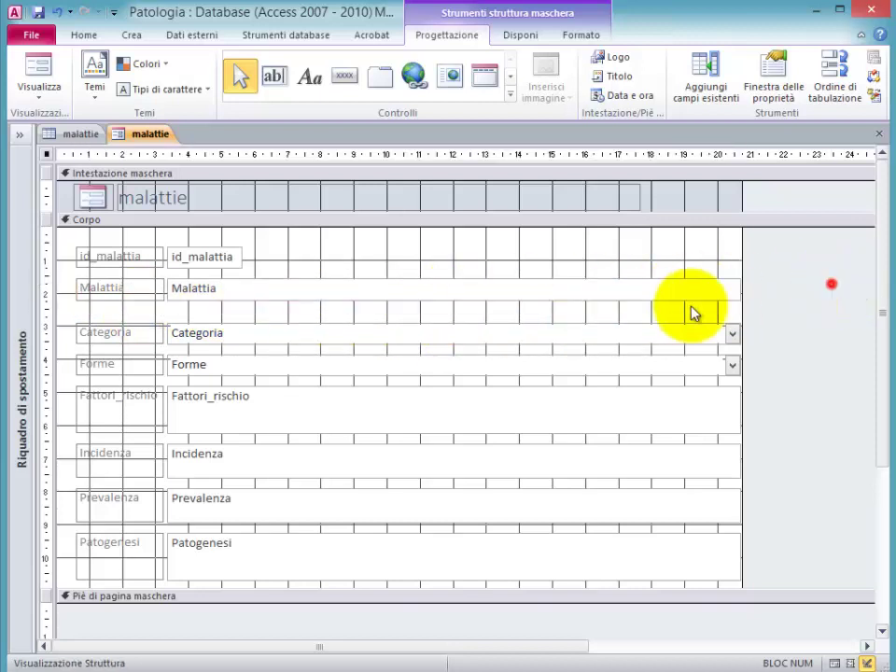
Step: Narrow the Malattia field to about 8 cm and move it with its label beside id_malattia on the same row
click(669, 294)
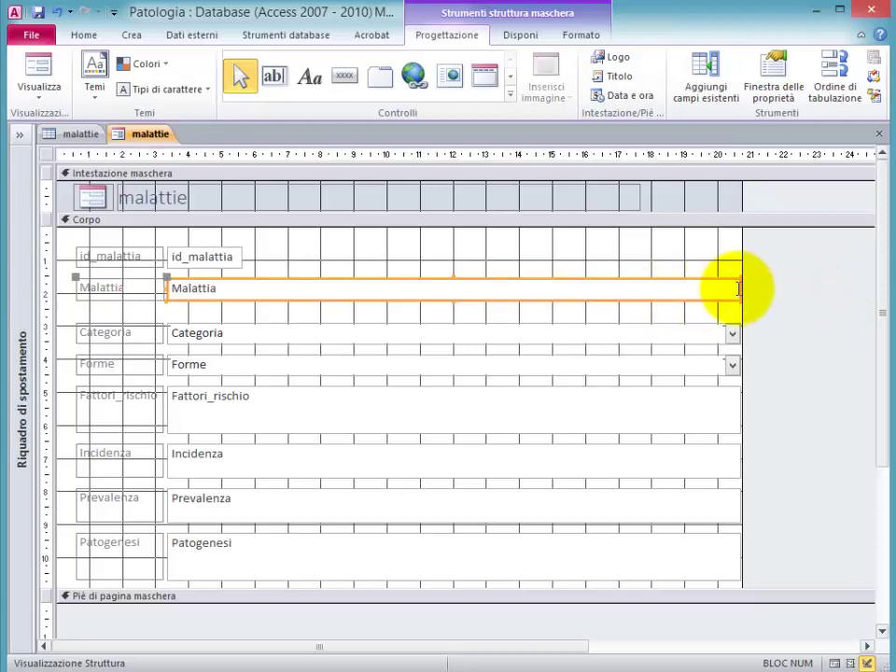
drag(741, 288, 480, 299)
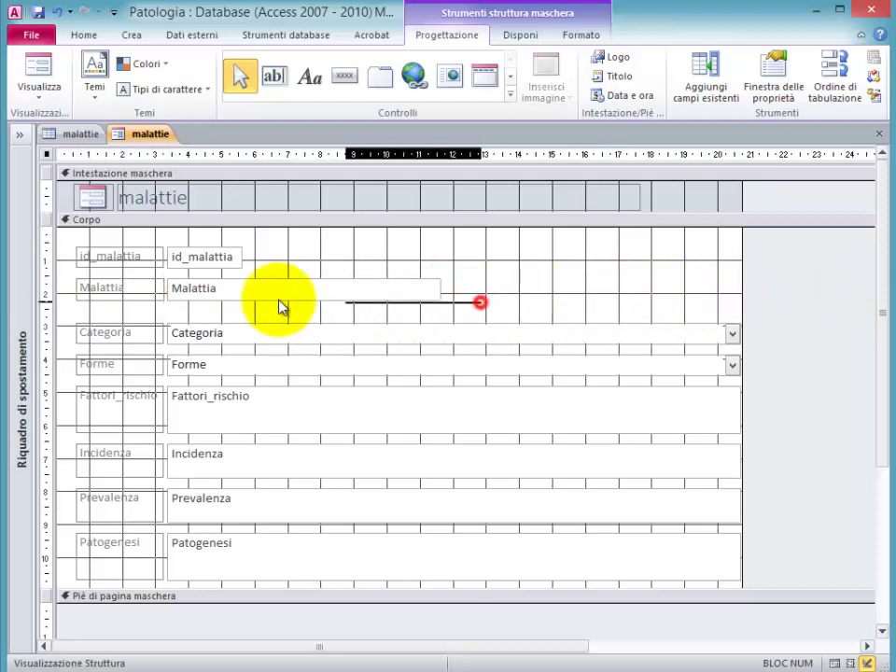
drag(124, 290, 299, 256)
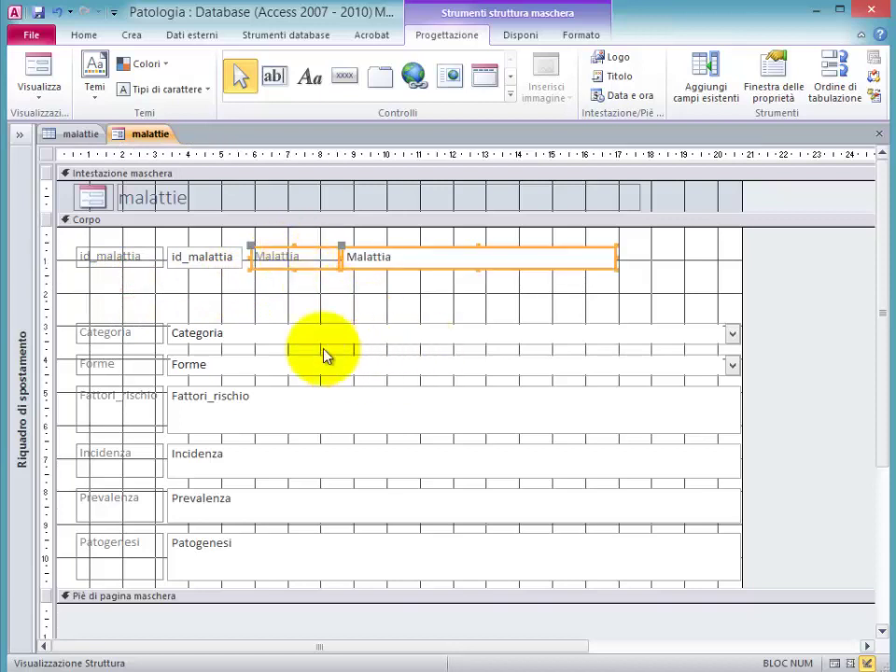
Step: Narrow the Categoria and Forme combo boxes to about 5.8 cm each
drag(773, 329, 116, 334)
click(782, 320)
click(686, 332)
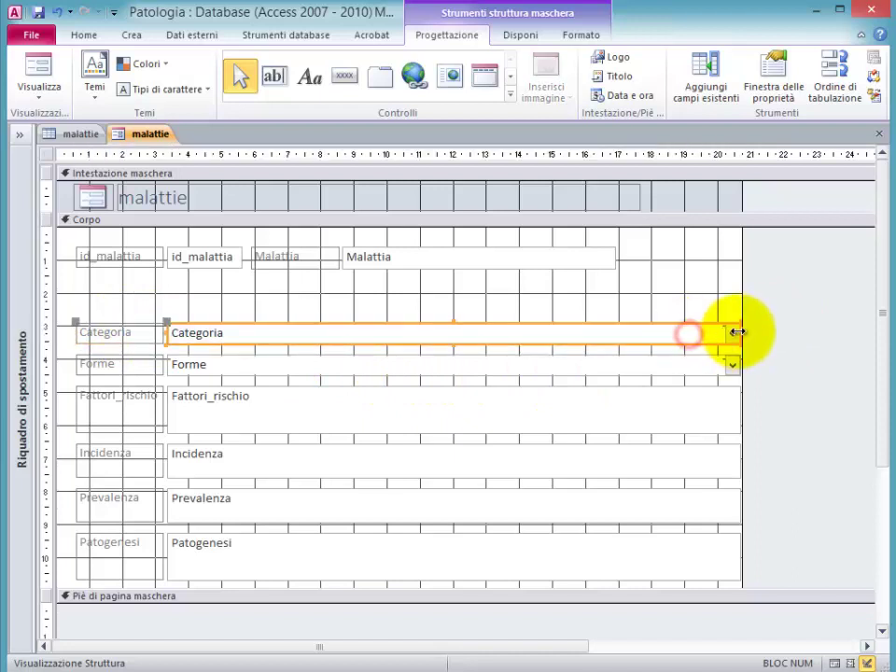
drag(710, 332, 360, 334)
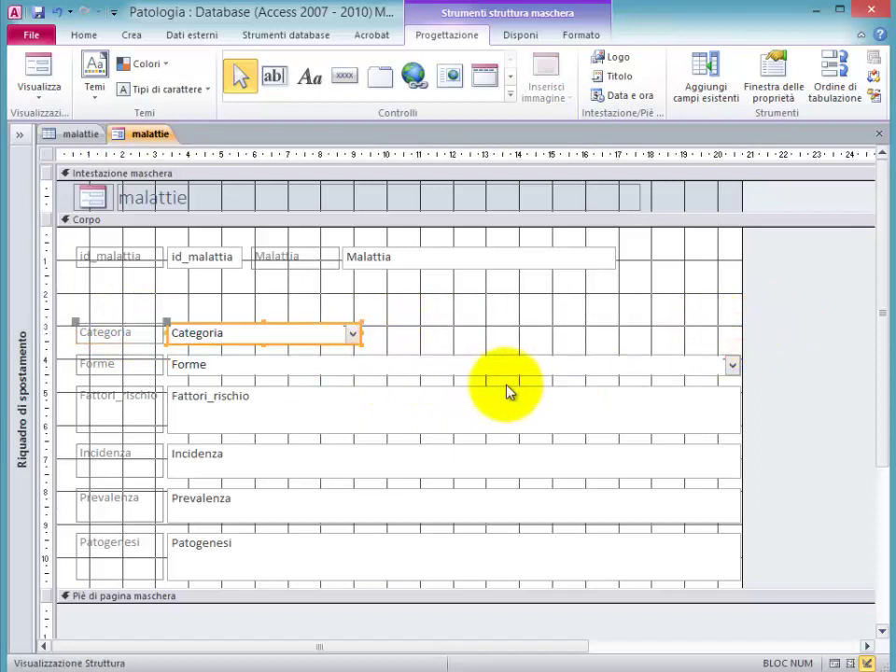
click(511, 365)
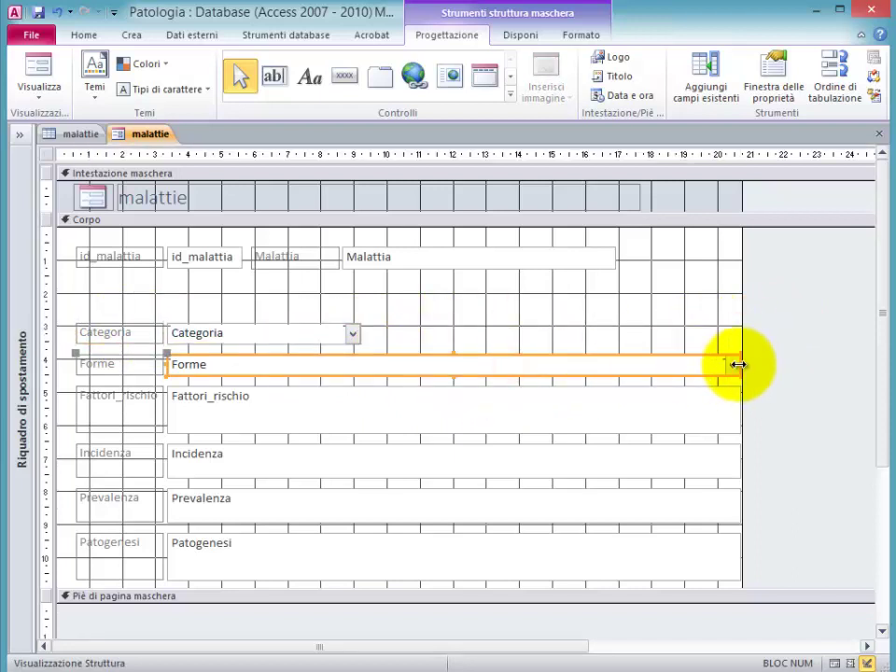
drag(737, 364, 359, 371)
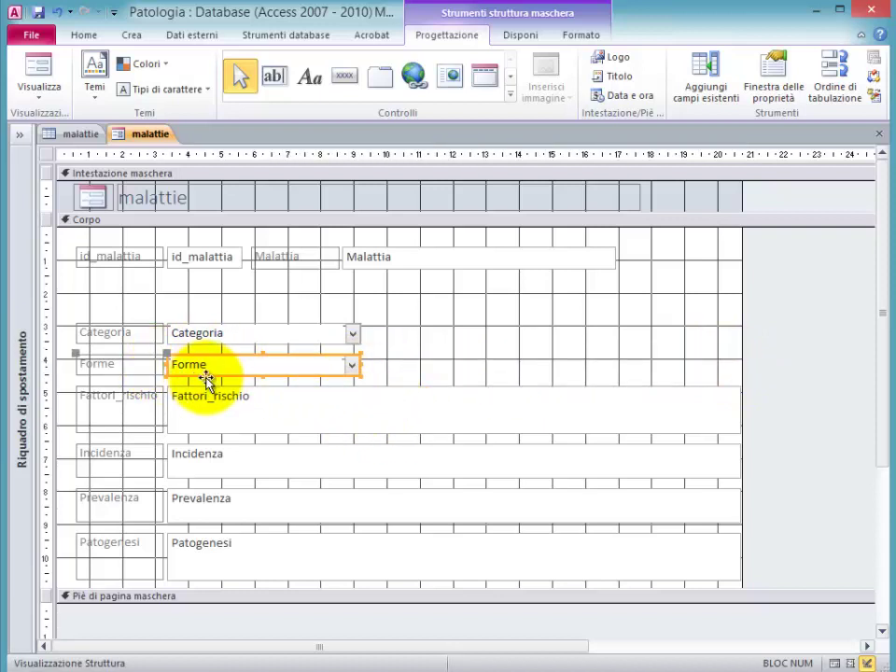
Step: Move the Forme combo box with its label beside Categoria and align it on the same row with a small gap
drag(206, 379, 493, 342)
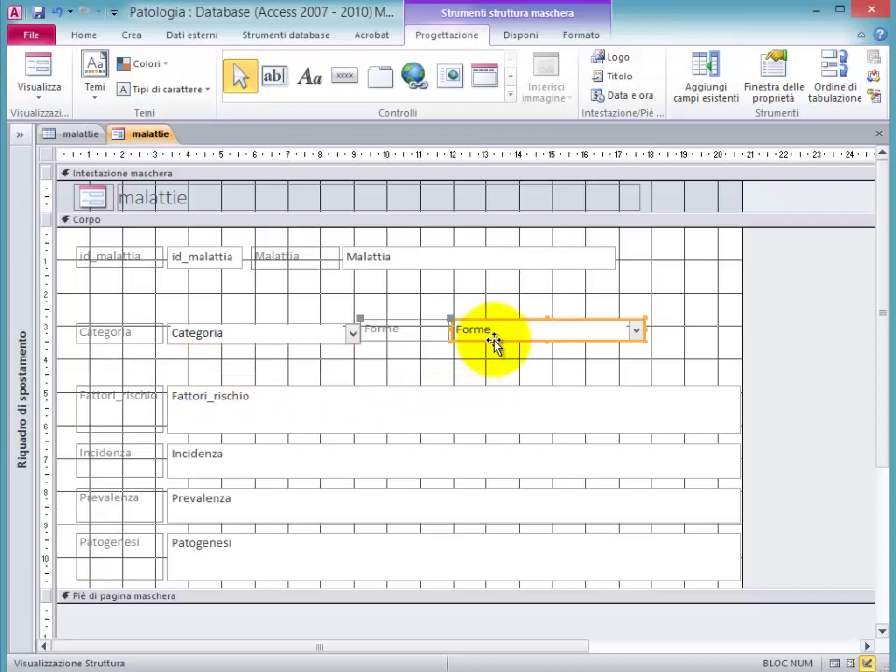
key(Right)
key(Right)
key(Right)
key(Down)
key(Down)
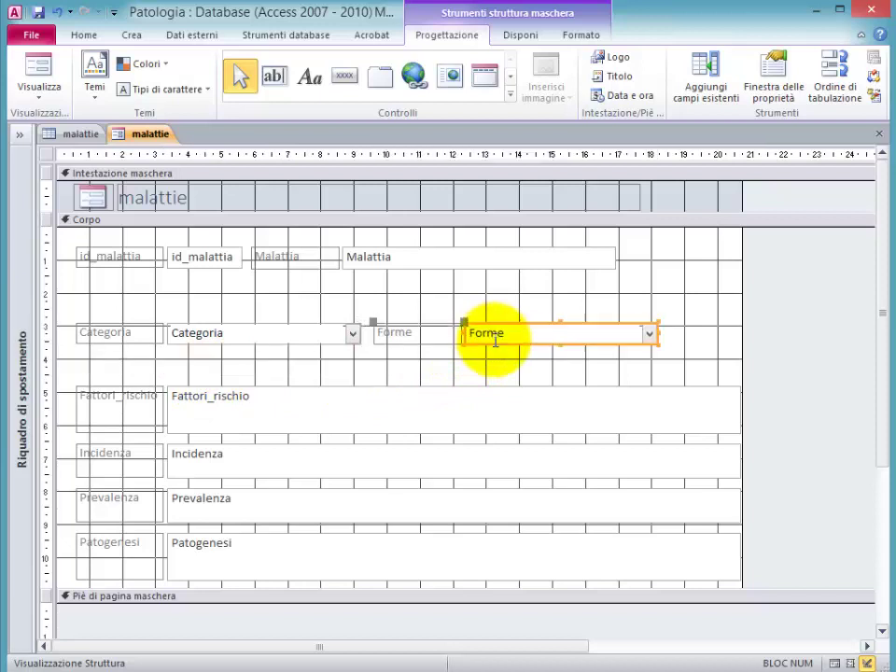
key(Up)
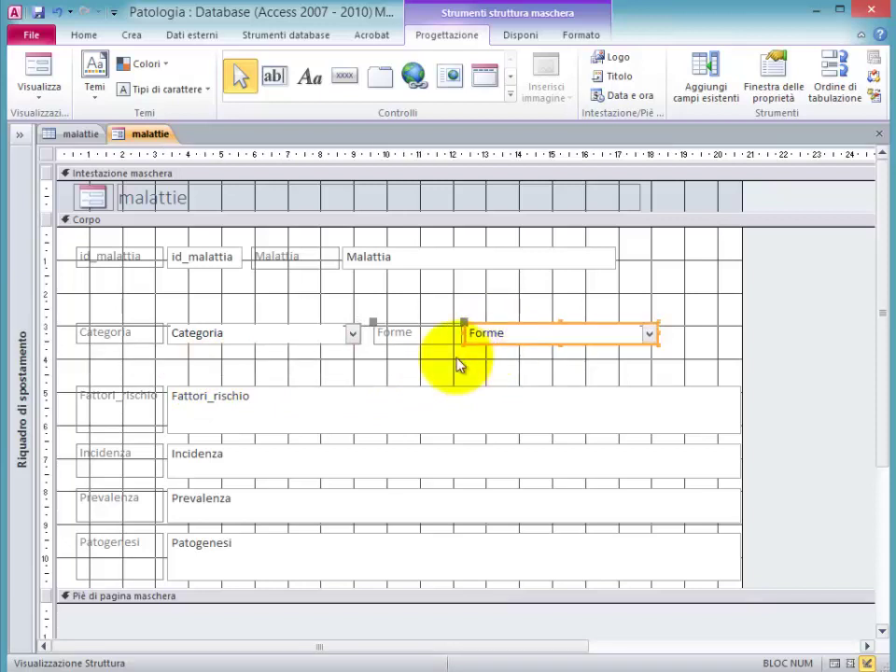
Step: Reduce the height of the Fattori_rischio label and field to about 0.9 cm
click(136, 408)
click(289, 420)
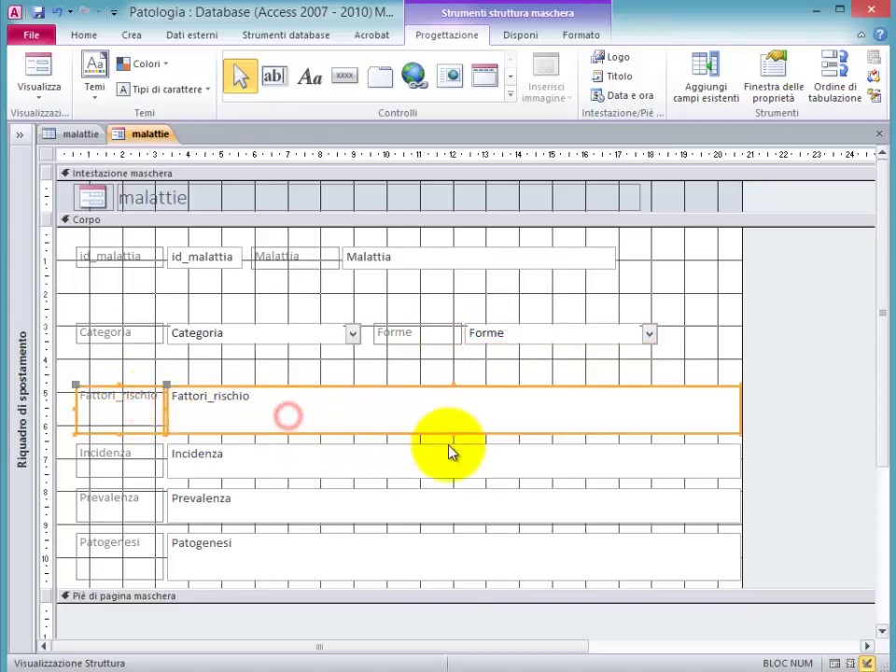
drag(456, 433, 457, 416)
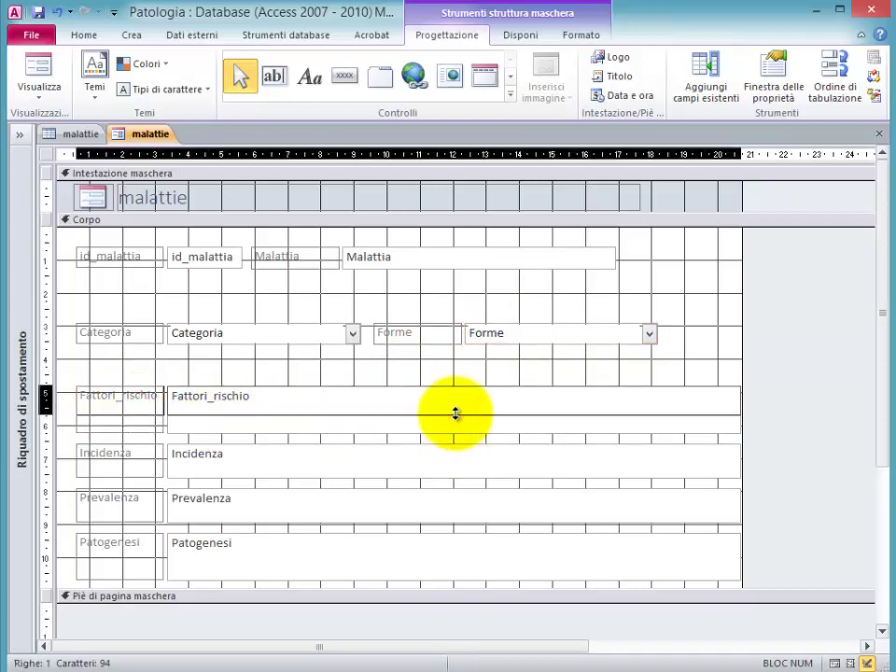
Step: Reduce the Incidenza label and field to single-line height and narrow the field to about 2.7 cm
click(128, 460)
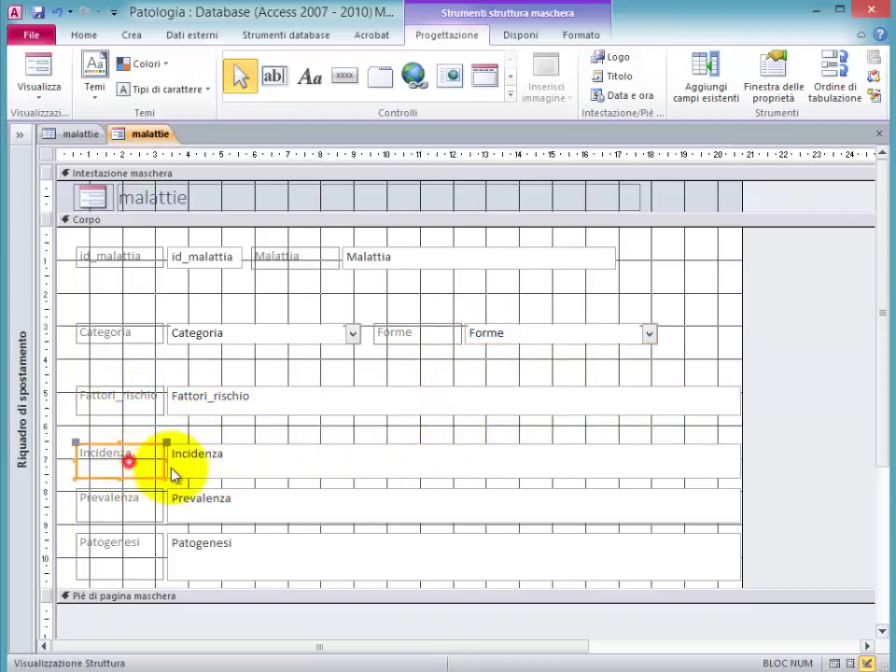
click(351, 468)
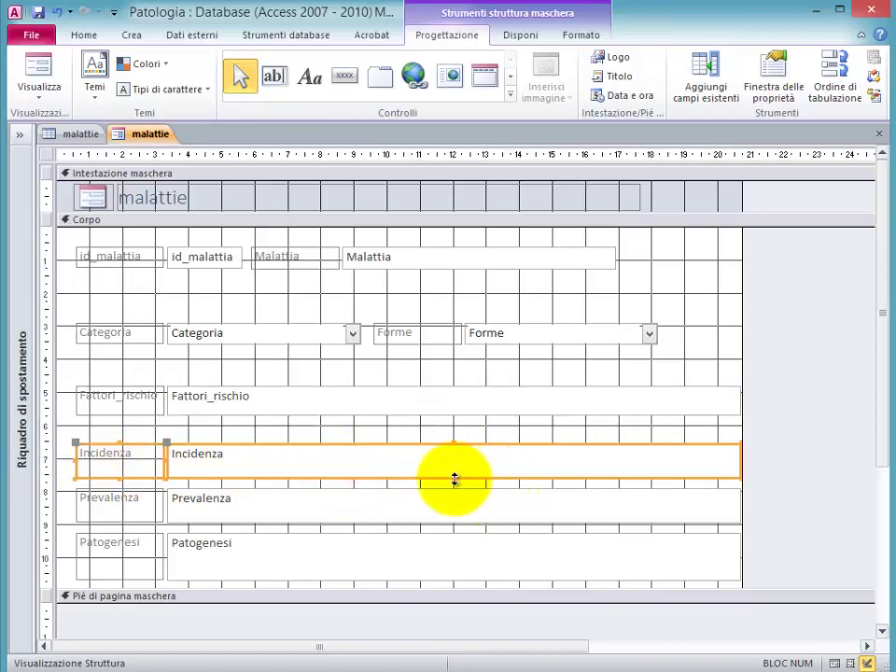
drag(454, 478, 458, 464)
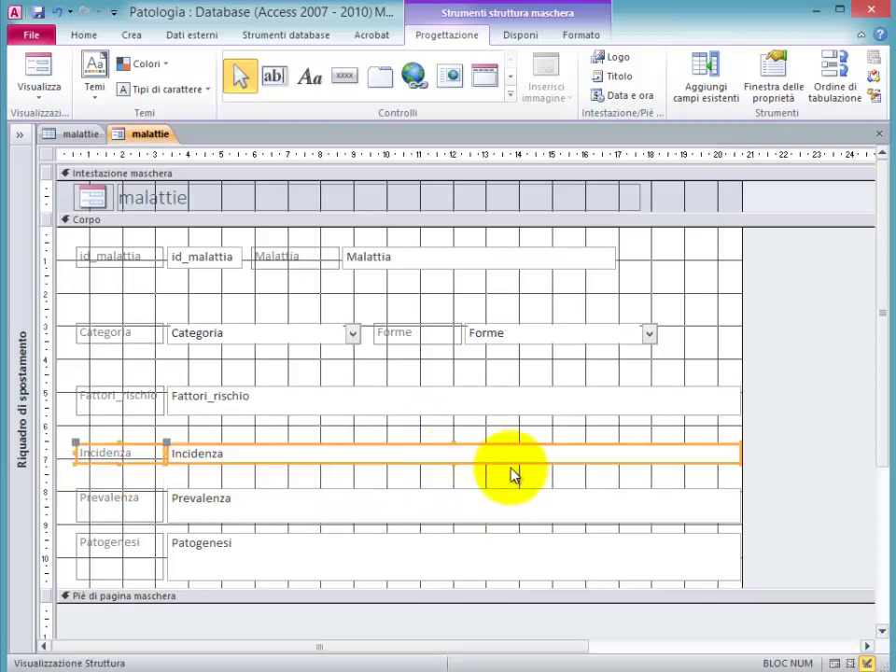
click(640, 424)
click(630, 448)
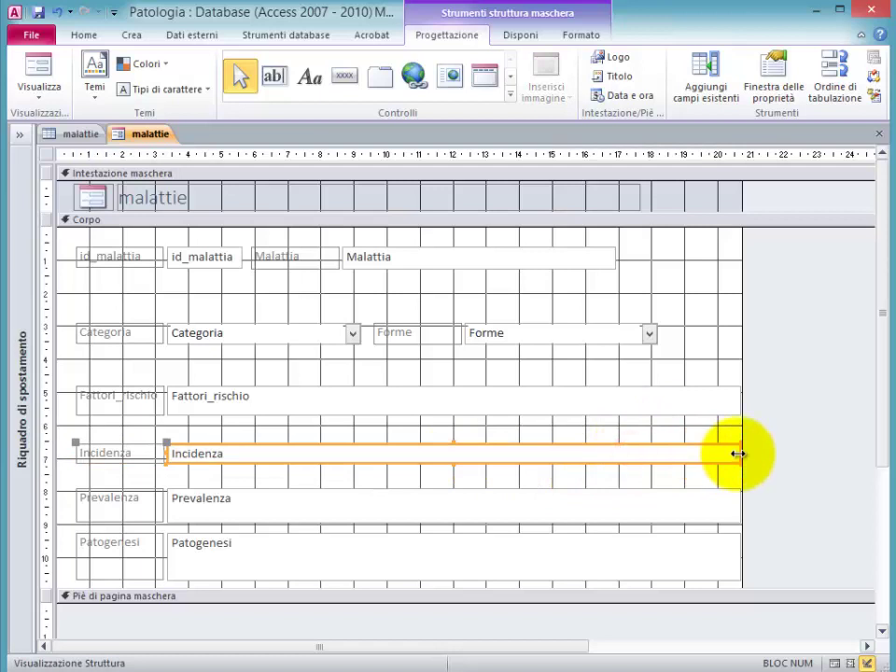
drag(737, 453, 259, 454)
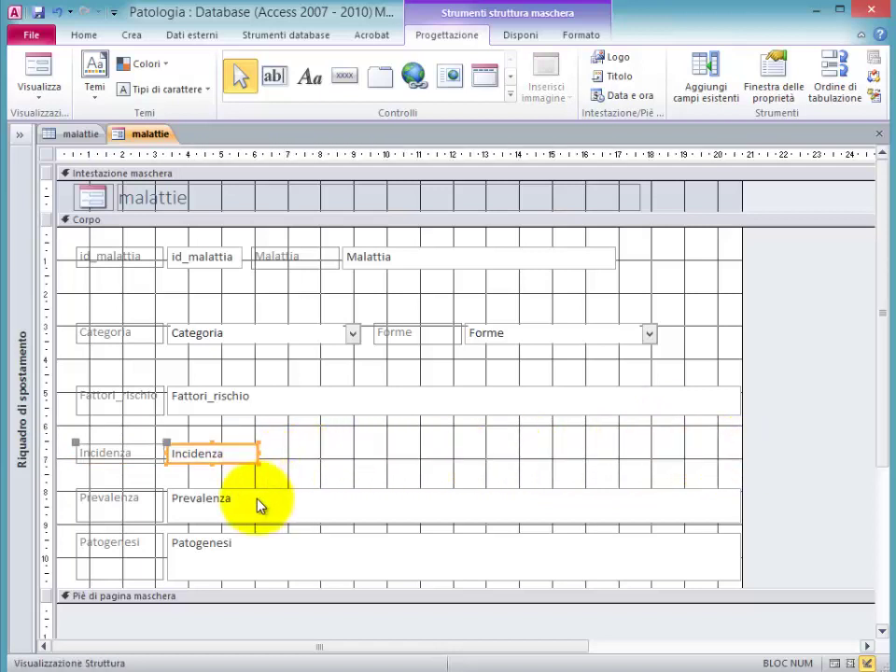
Step: Shrink the Prevalenza field to single-line height and about 4.8 cm width, and move it with its label beside Incidenza
click(132, 511)
click(441, 506)
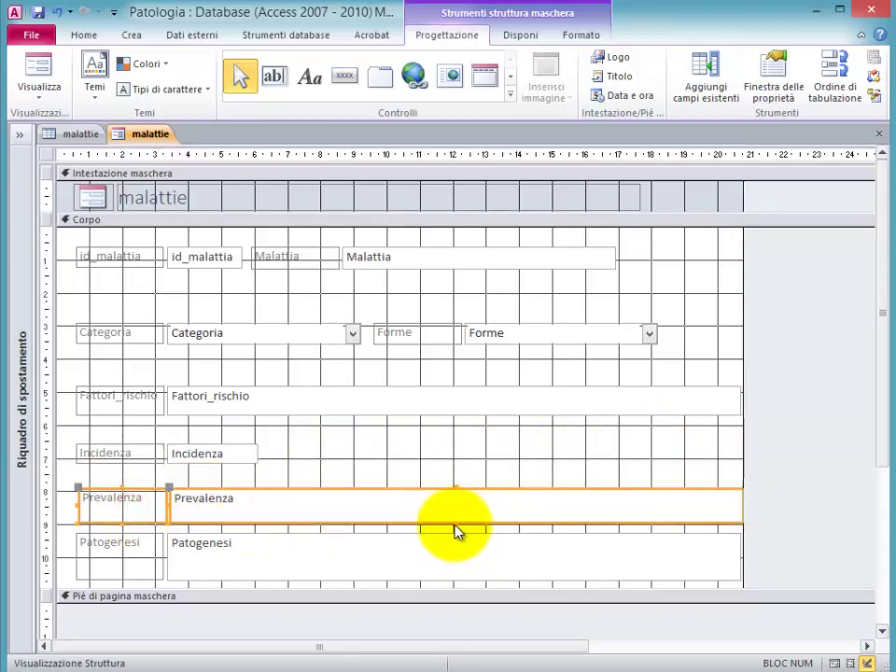
drag(457, 524, 454, 508)
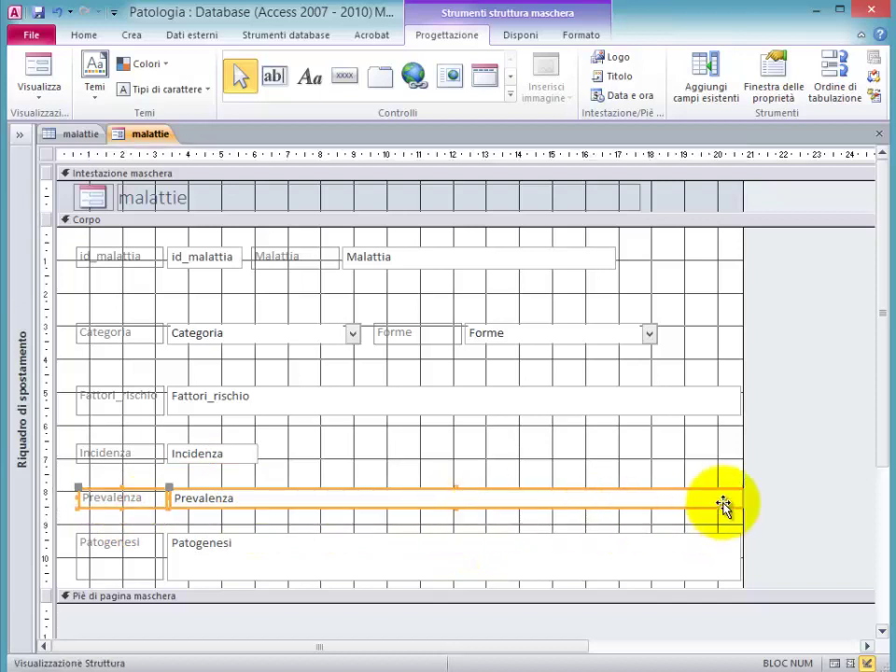
click(700, 475)
click(673, 497)
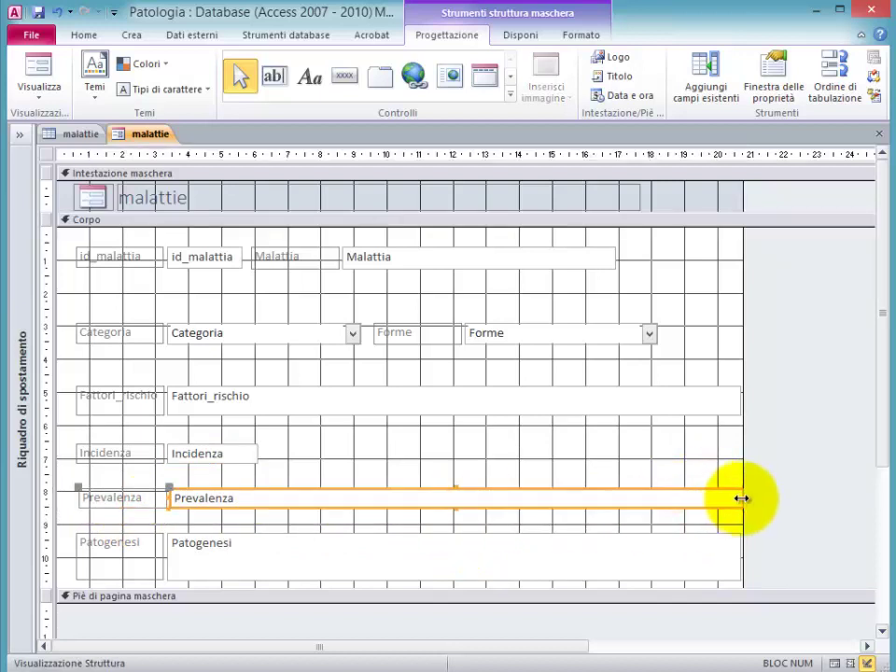
drag(742, 498, 328, 499)
drag(390, 500, 318, 454)
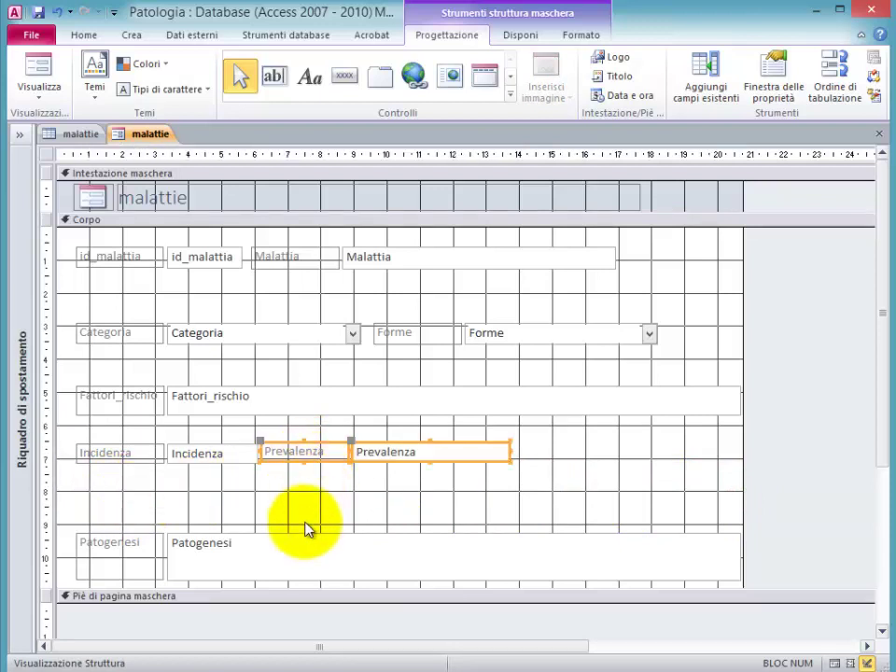
Step: Reduce the height of the Patogenesi label and field to about 0.8 cm
click(144, 558)
shift+click(331, 565)
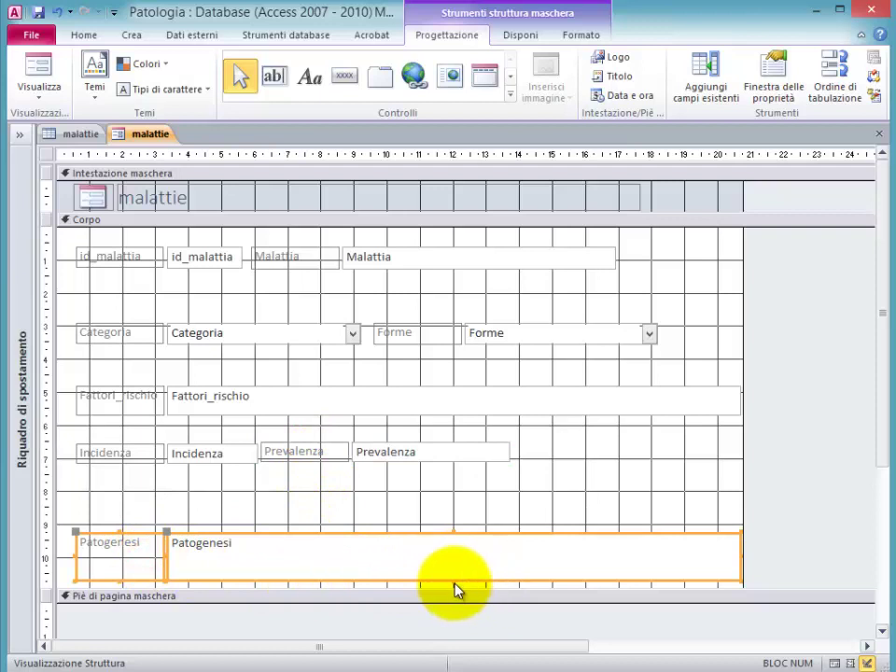
drag(454, 581, 452, 558)
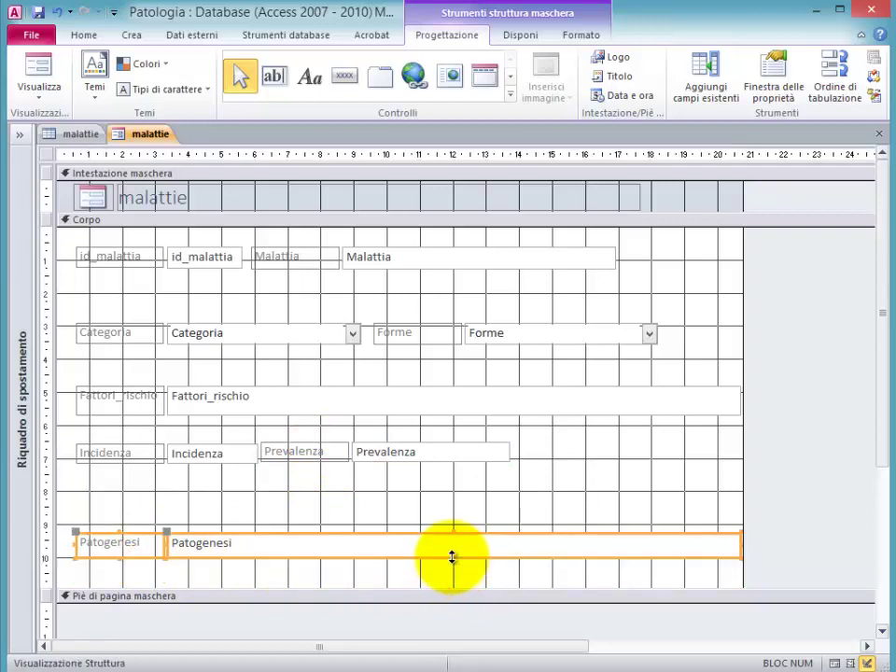
Step: Move the Categoria and Forme row with its labels up, closer to the id_malattia and Malattia row
drag(708, 355, 102, 318)
key(Up)
key(Up)
key(Up)
key(Up)
key(Up)
key(Up)
key(Up)
key(Up)
key(Up)
key(Up)
key(Up)
key(Up)
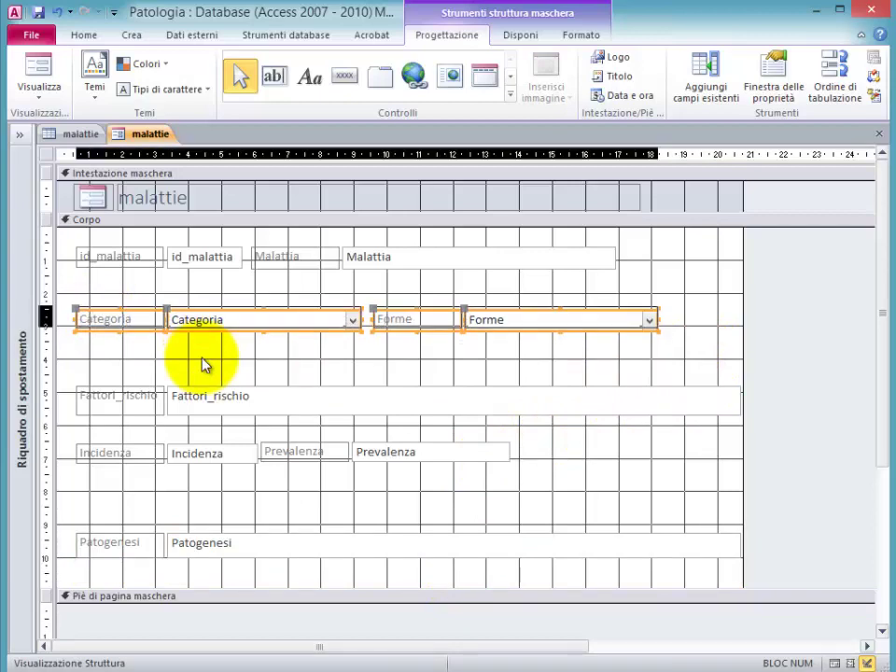
Step: Move the Categoria and Forme row up until it sits directly beneath the id_malattia and Malattia row
key(Up)
key(Up)
key(Up)
key(Up)
key(Up)
key(Up)
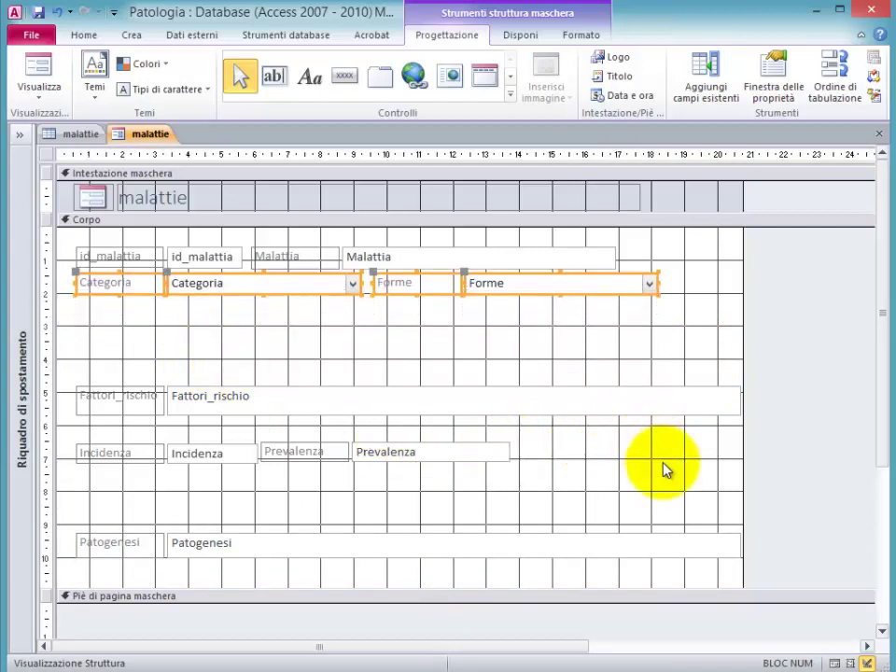
Step: Move the Fattori_rischio label and field up until they sit directly beneath the Categoria and Forme row
drag(692, 428, 67, 376)
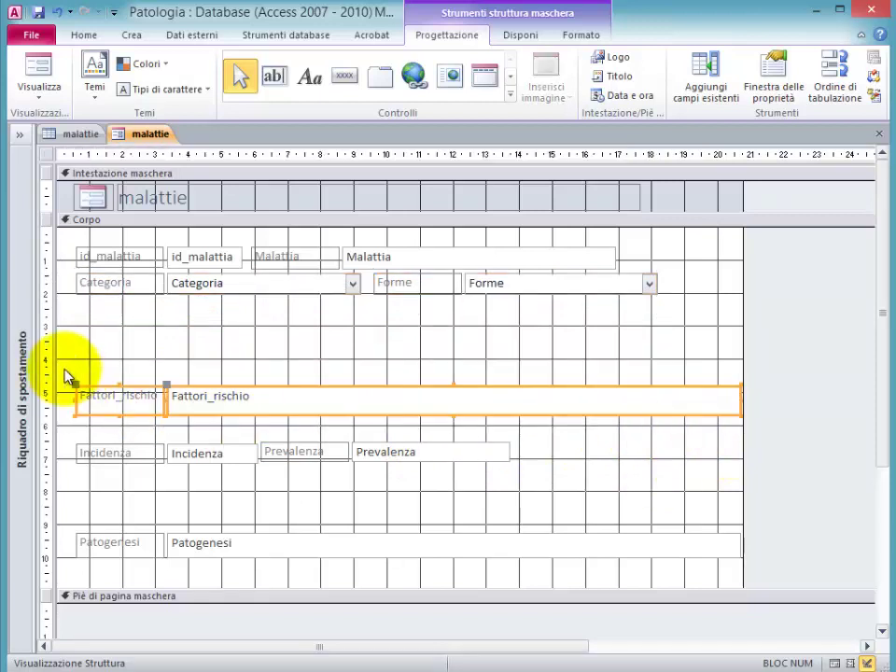
key(Up)
key(Up)
key(Up)
key(Up)
key(Up)
key(Up)
key(Up)
key(Up)
key(Up)
key(Up)
key(Up)
key(Up)
key(Up)
key(Up)
key(Up)
key(Up)
key(Up)
key(Up)
key(Up)
key(Up)
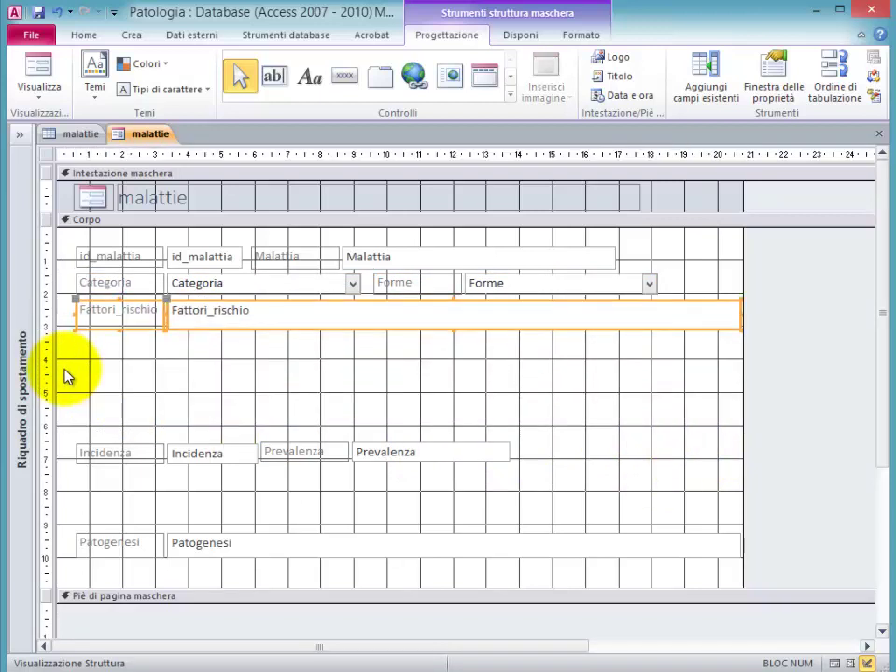
key(Down)
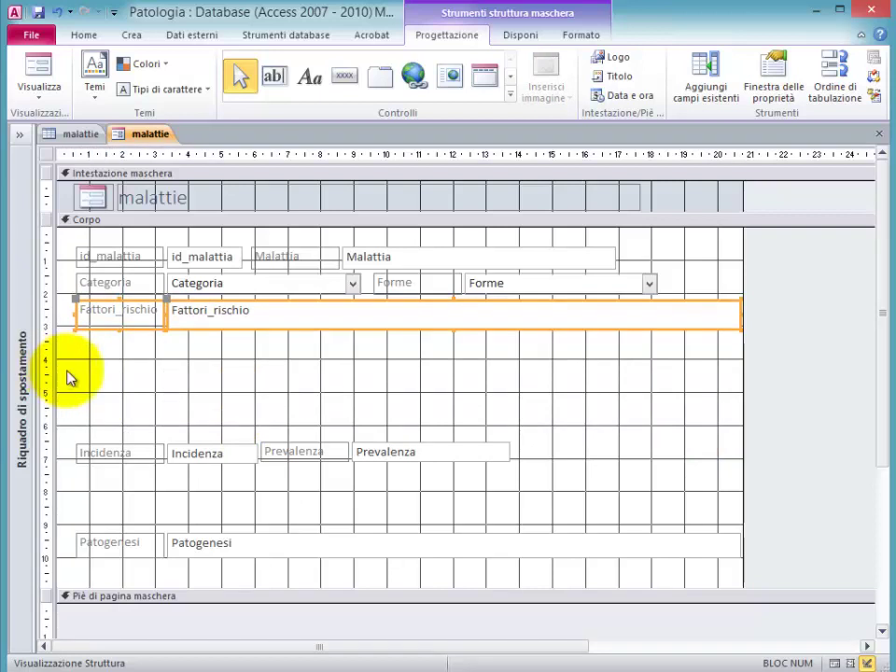
Step: Move the Incidenza and Prevalenza fields with their labels up until they sit directly beneath the Fattori_rischio row
drag(65, 420, 525, 502)
key(Up)
key(Up)
key(Up)
key(Up)
key(Up)
key(Up)
key(Up)
key(Up)
key(Up)
key(Up)
key(Up)
key(Up)
key(Up)
key(Up)
key(Up)
key(Up)
key(Up)
key(Up)
key(Up)
key(Up)
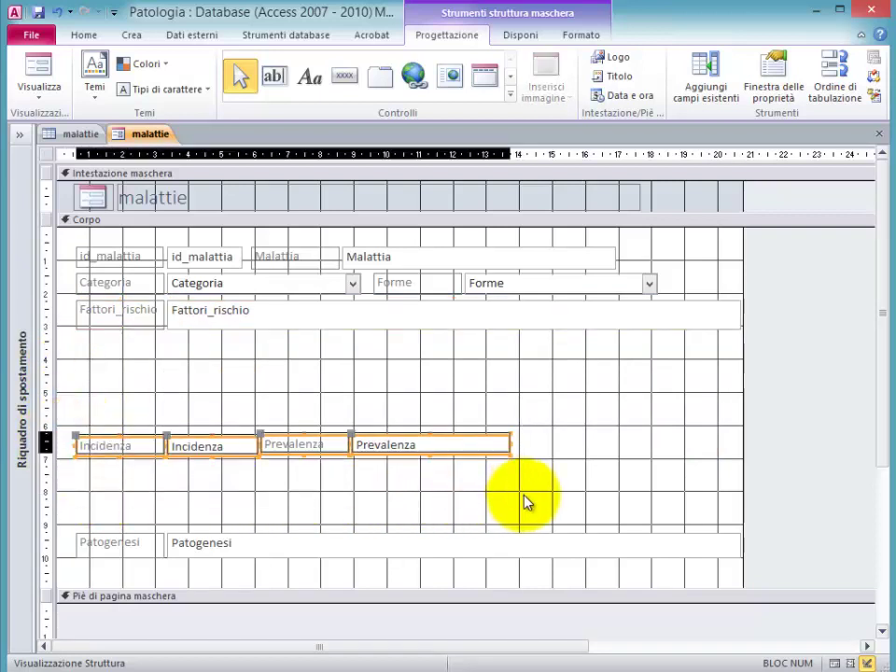
key(Up)
key(Up)
key(Up)
key(Up)
key(Up)
key(Up)
key(Up)
key(Up)
key(Up)
key(Up)
key(Up)
key(Up)
key(Up)
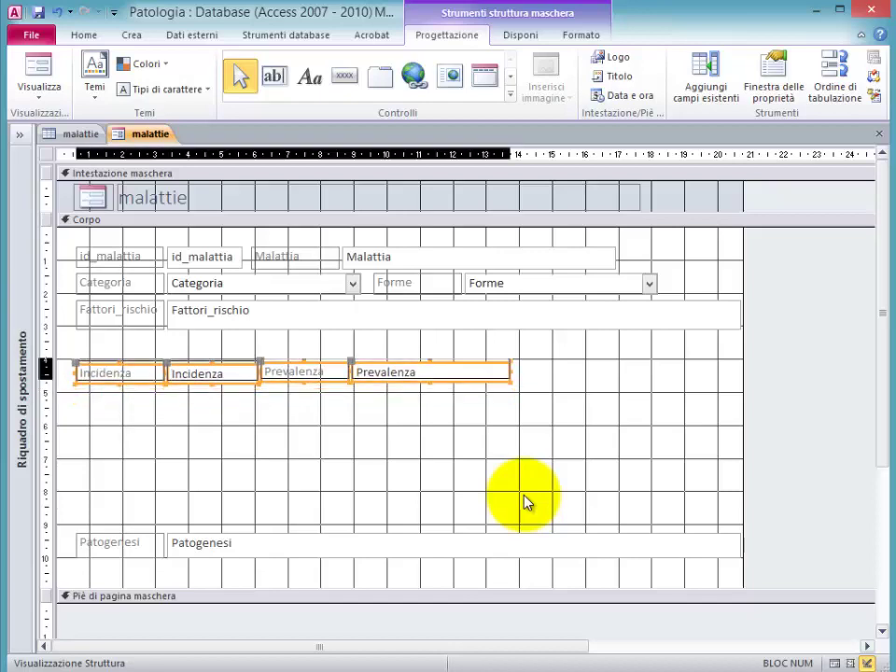
key(Up)
key(Up)
key(Up)
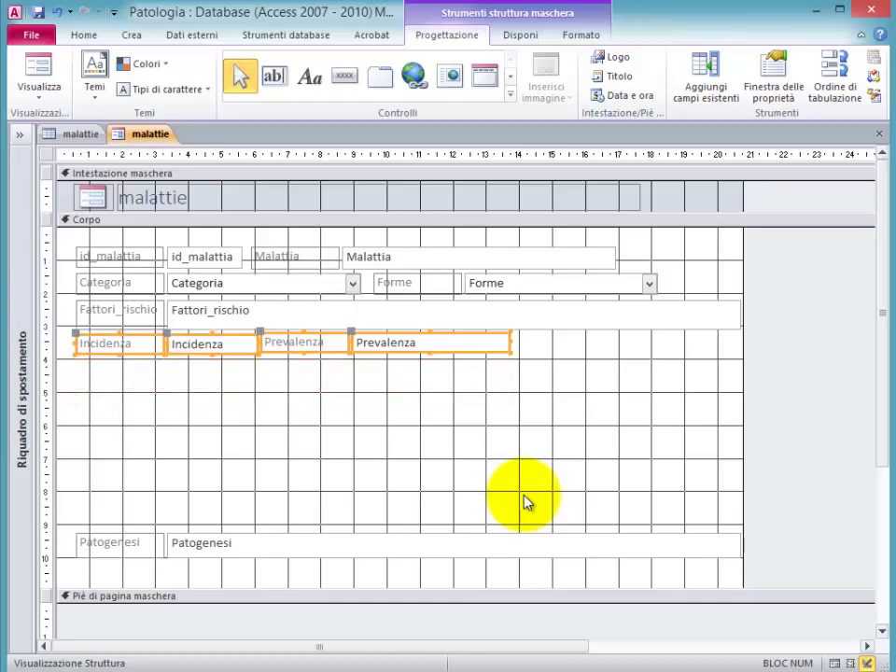
Step: Narrow the Patogenesi field to about 6.5 cm and move it with its label directly beneath the Incidenza row
click(589, 551)
drag(741, 545, 380, 544)
click(422, 553)
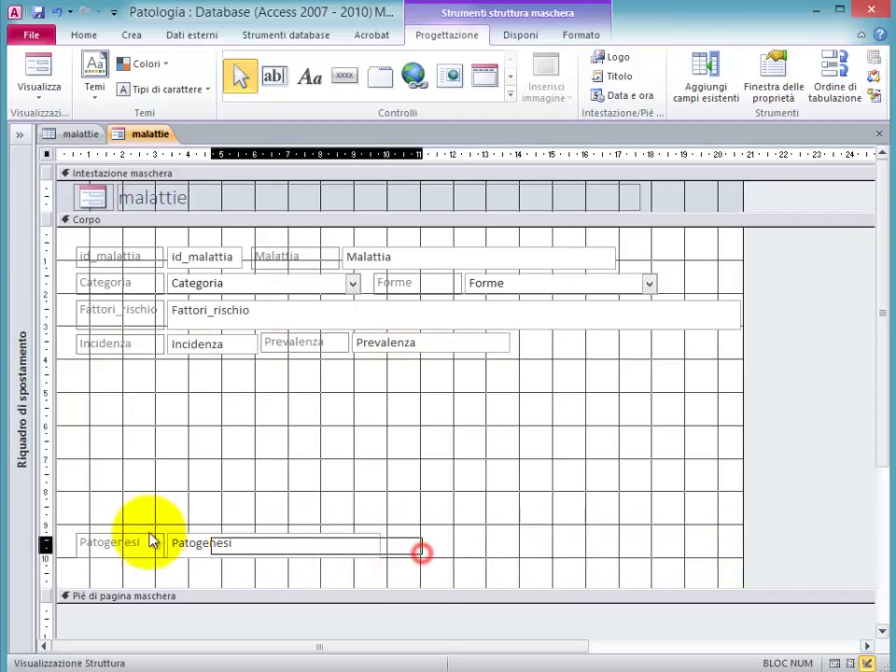
click(96, 536)
drag(130, 546, 129, 374)
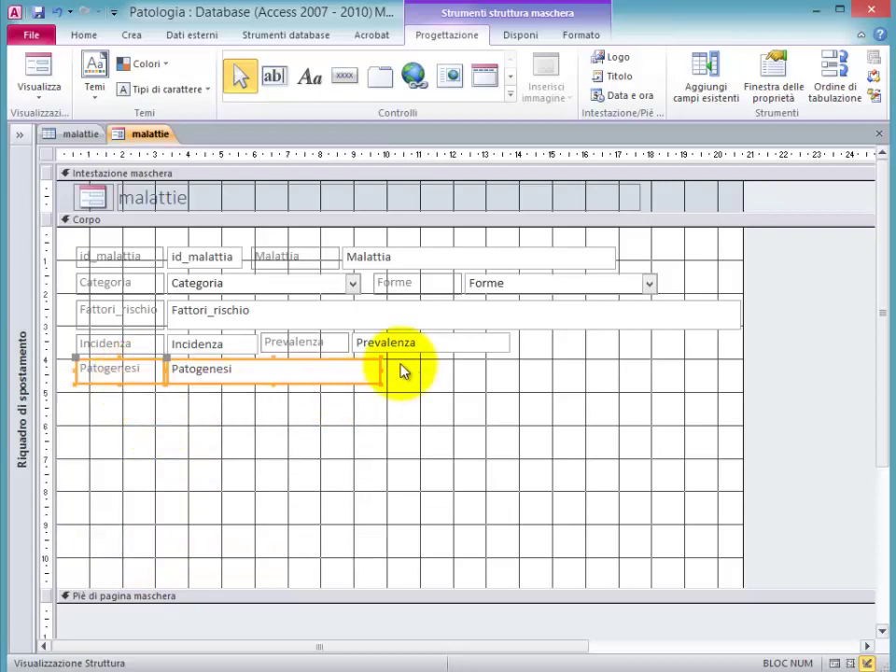
Step: Widen the Patogenesi field to about 17 cm and trim the width of its label slightly
drag(381, 372, 732, 378)
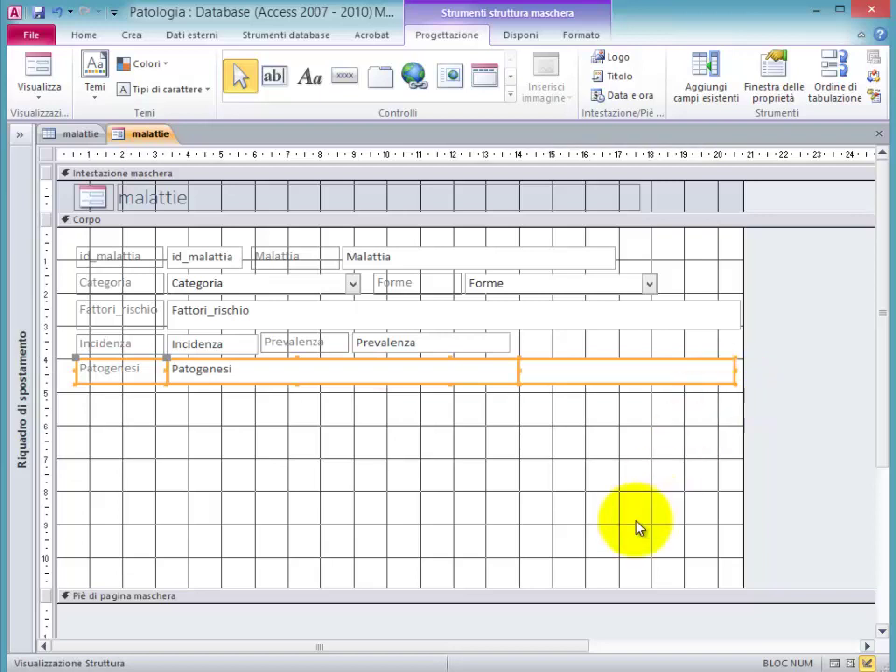
click(549, 426)
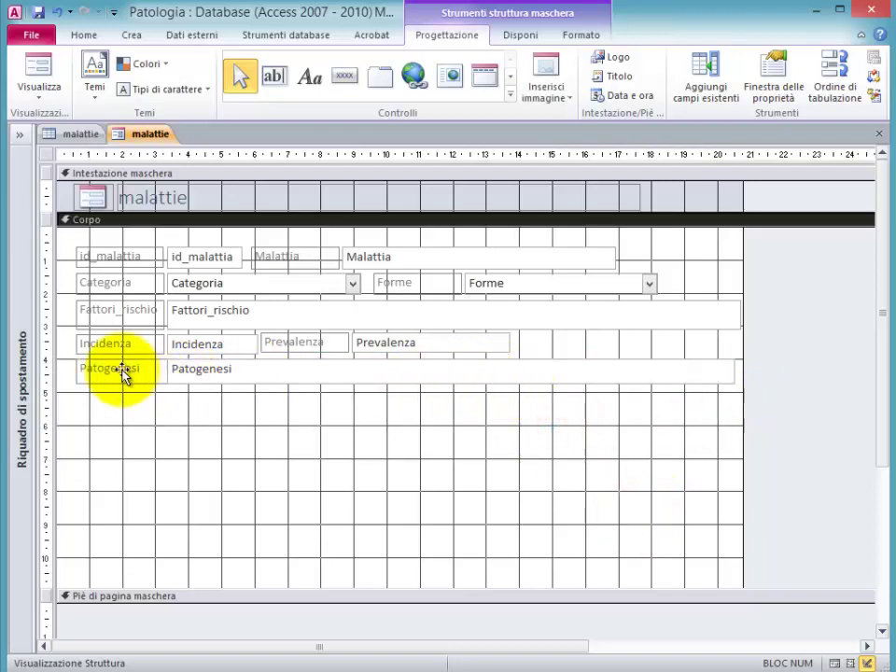
mouse_move(122, 371)
mouse_down()
mouse_move(538, 378)
mouse_move(519, 369)
mouse_up()
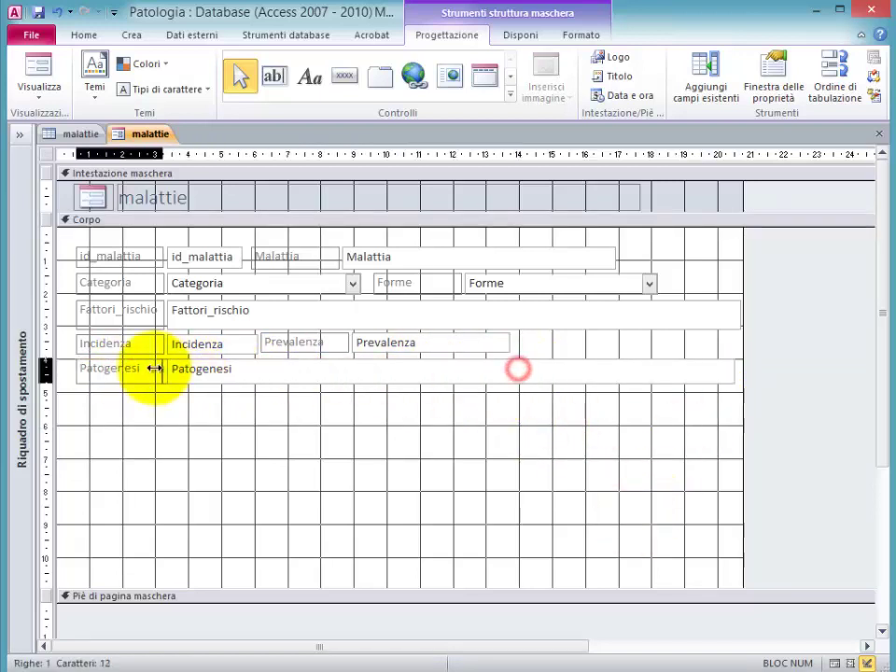
click(194, 457)
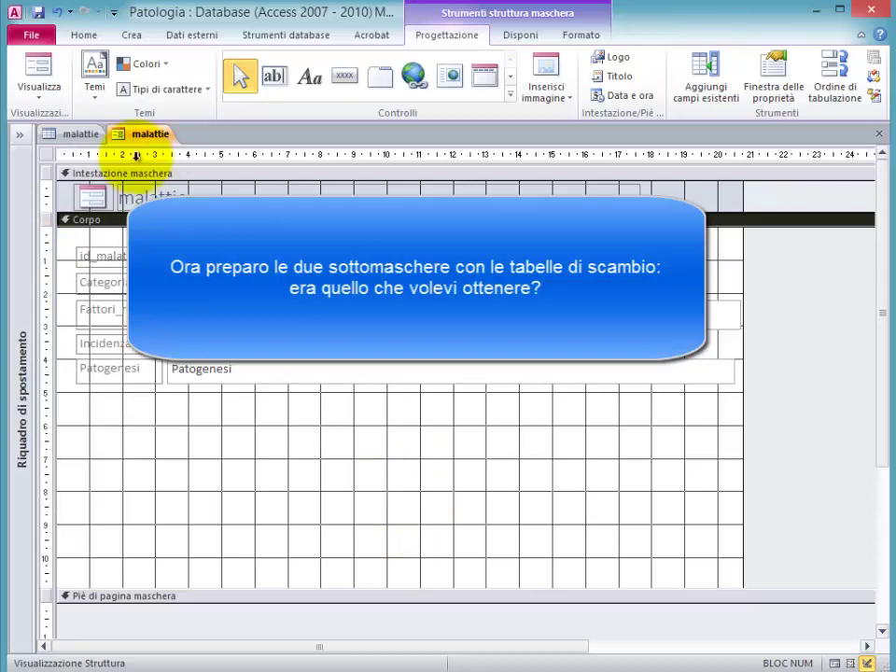
Step: Add the SC_Malattia_Etiologia table as a subform below the fields, linked by id_malattia, keeping the suggested link and name
click(21, 139)
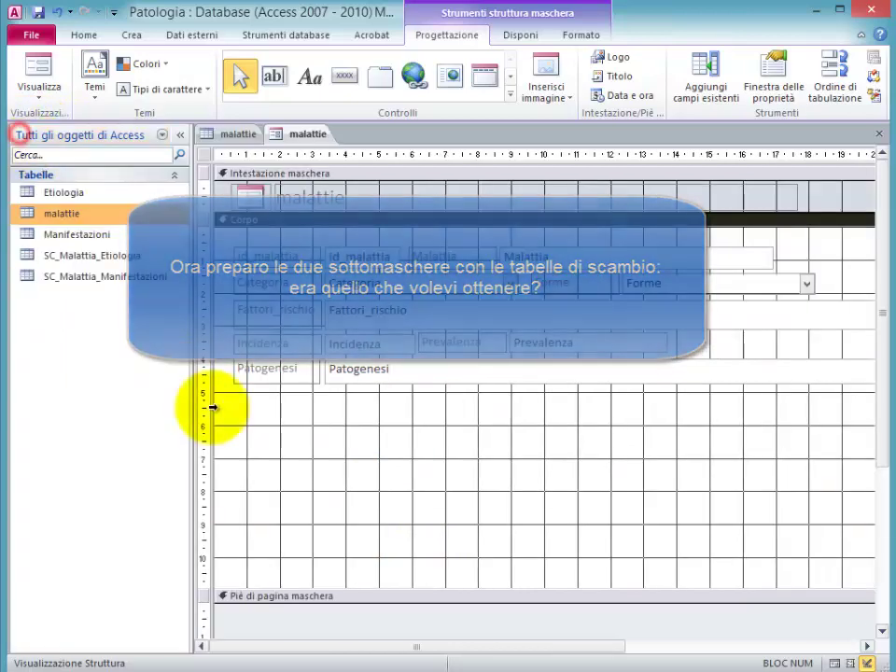
click(105, 258)
drag(105, 258, 356, 457)
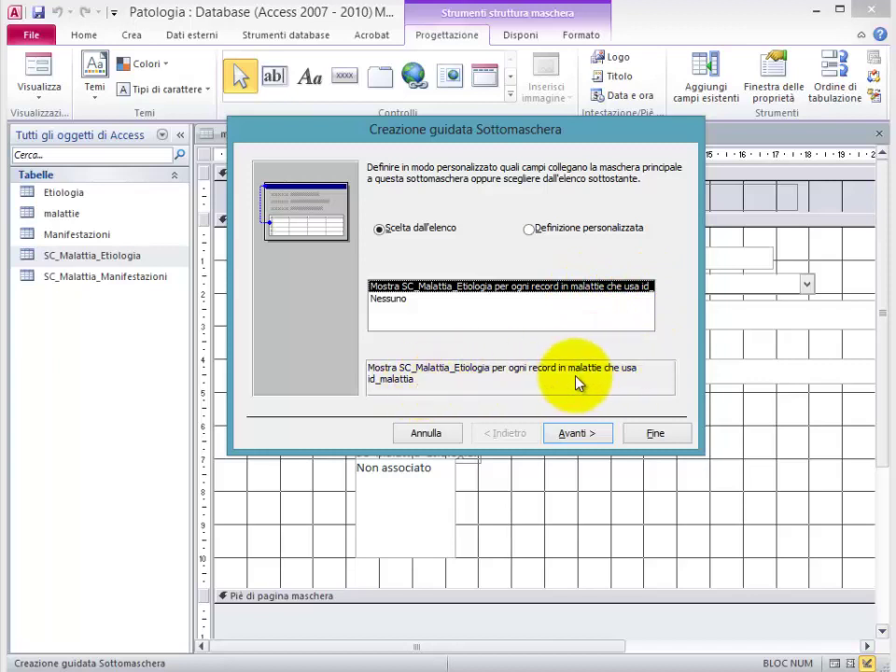
click(576, 432)
click(649, 435)
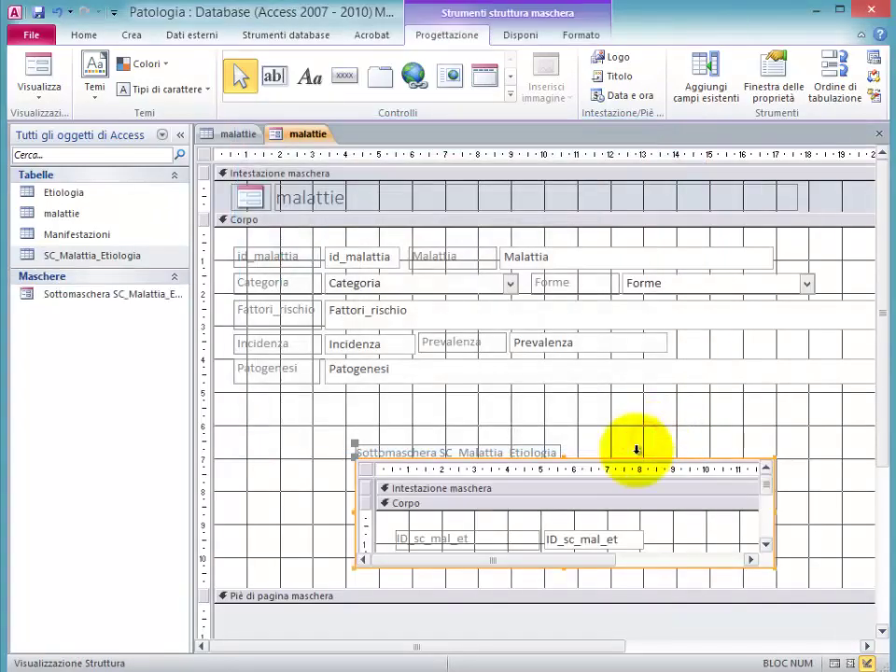
Step: Place the Etiologia subform directly beneath the Patogenesi field and resize it to about 10.8 cm wide and 5.4 cm high
drag(588, 457, 472, 395)
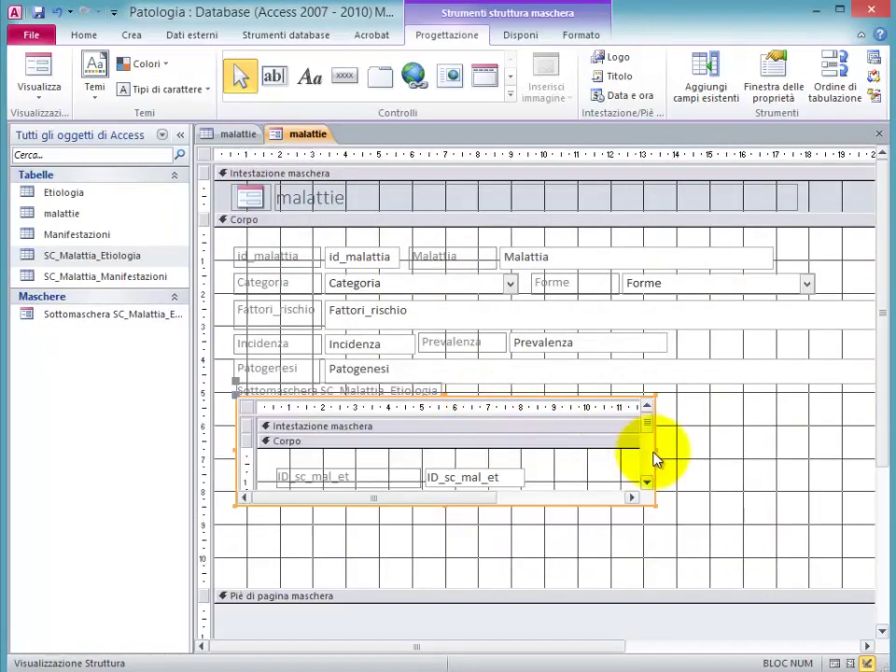
drag(657, 452, 592, 460)
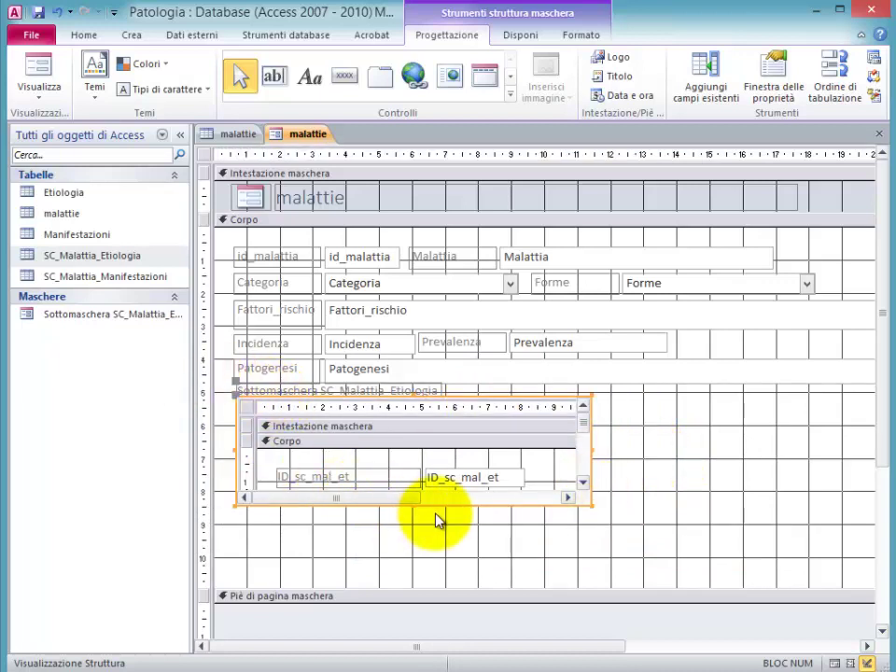
drag(414, 505, 411, 573)
Step: Add the SC_Malattia_Manifestazioni table as a second subform, linked by id_malattia, keeping the name Sottomaschera SC_Malattia_Manifestazioni
drag(90, 276, 710, 478)
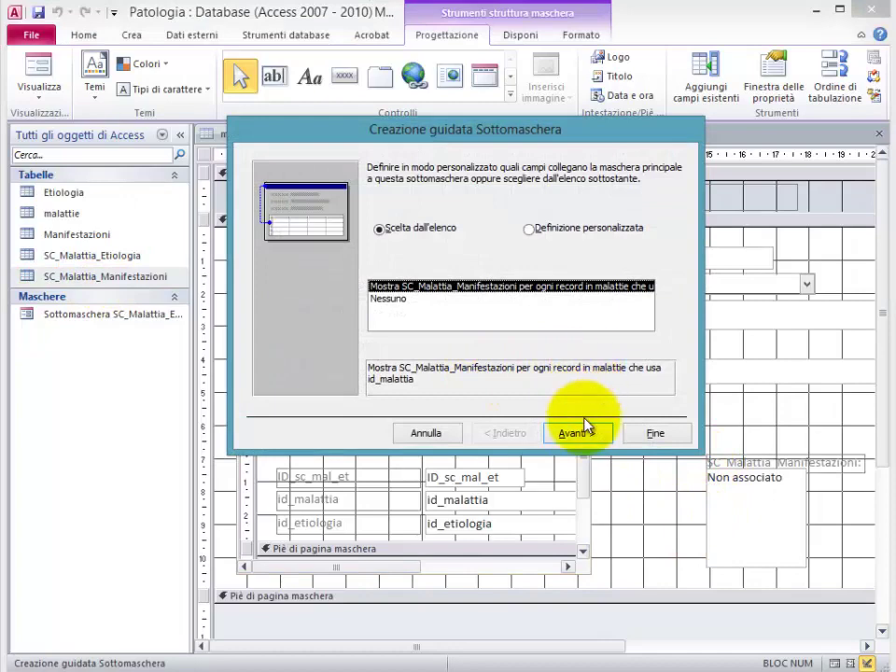
click(581, 432)
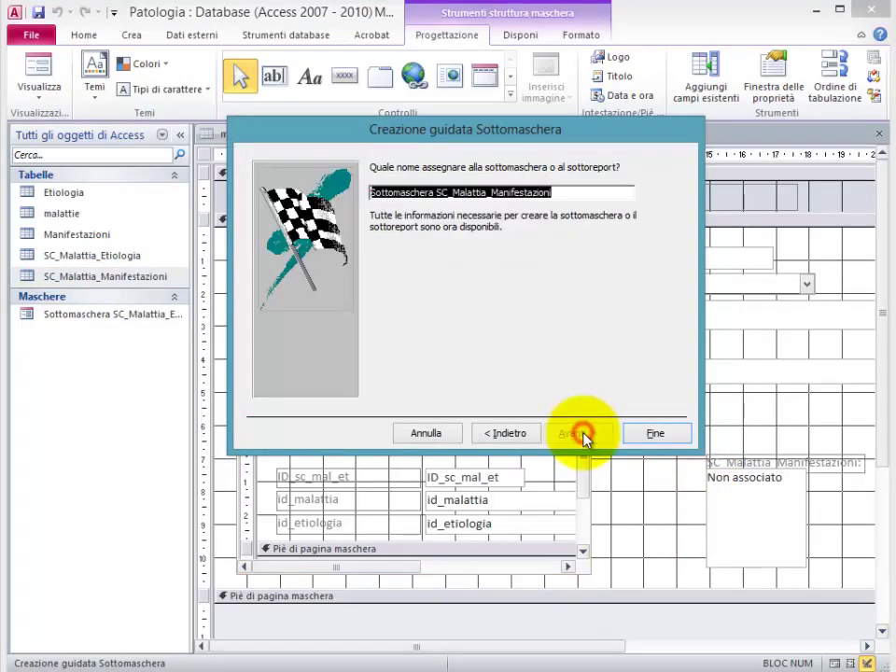
click(658, 433)
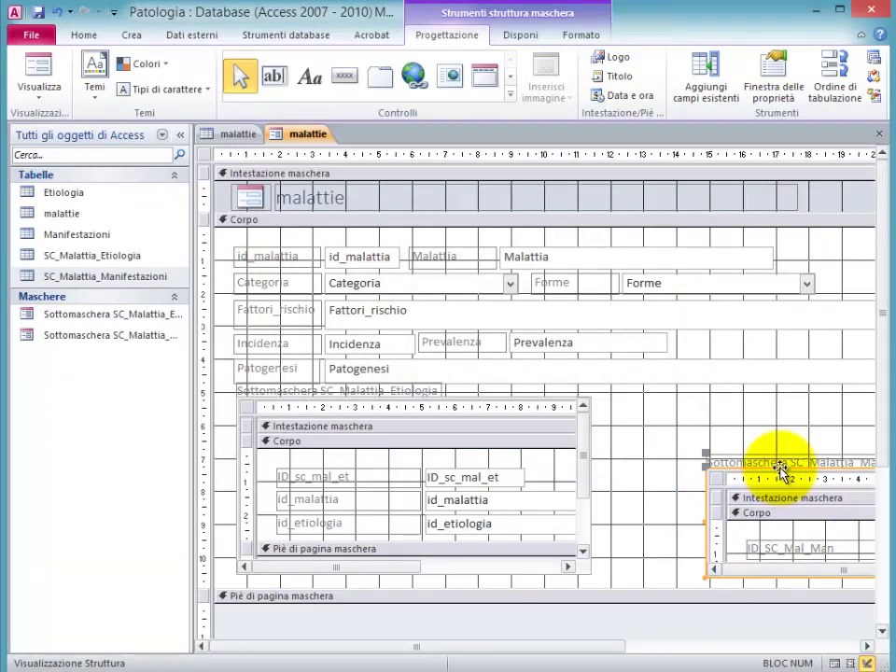
Step: Place the Manifestazioni subform beside the Etiologia subform and extend its height to about 5.3 cm
drag(782, 472, 669, 404)
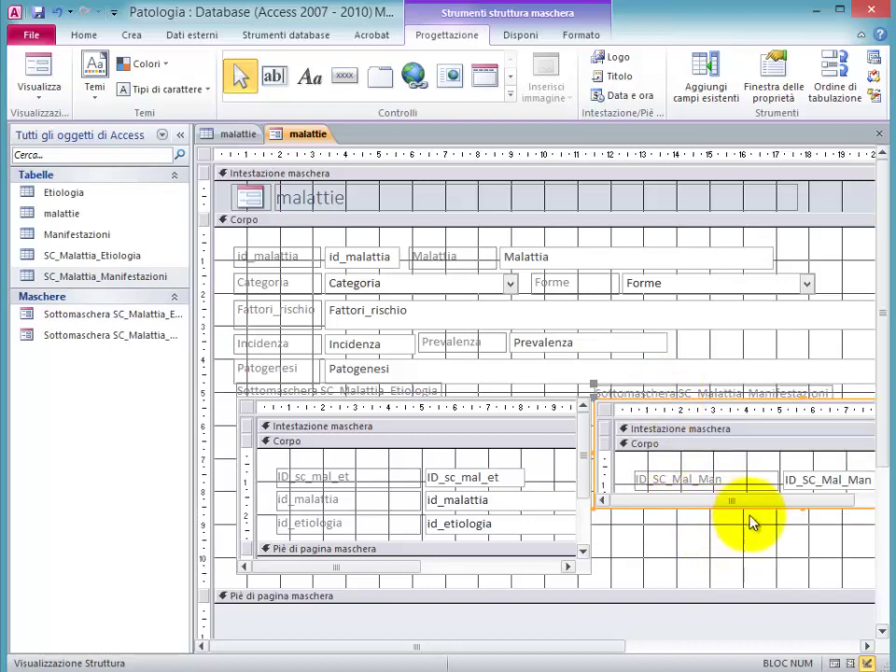
drag(801, 508, 794, 575)
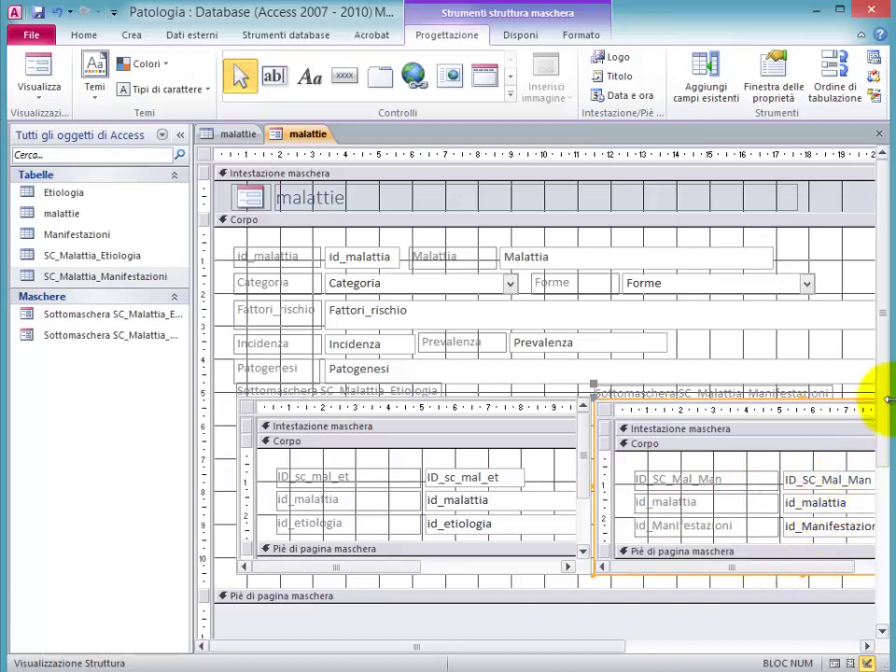
Step: Trim the form's width to the outer edge of the Manifestazioni subform and shorten the Corpo section to just below the subforms
click(181, 136)
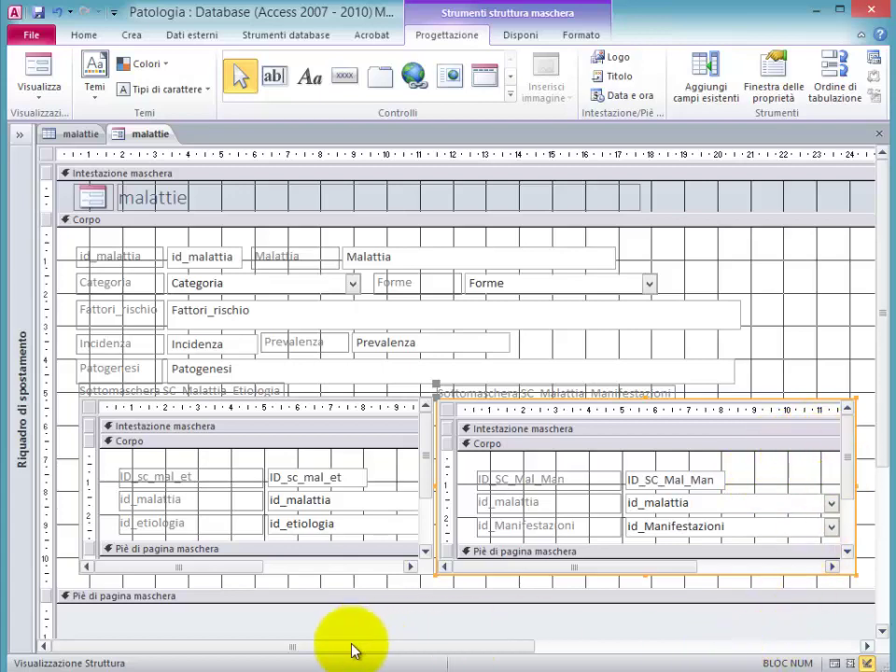
drag(360, 647, 592, 644)
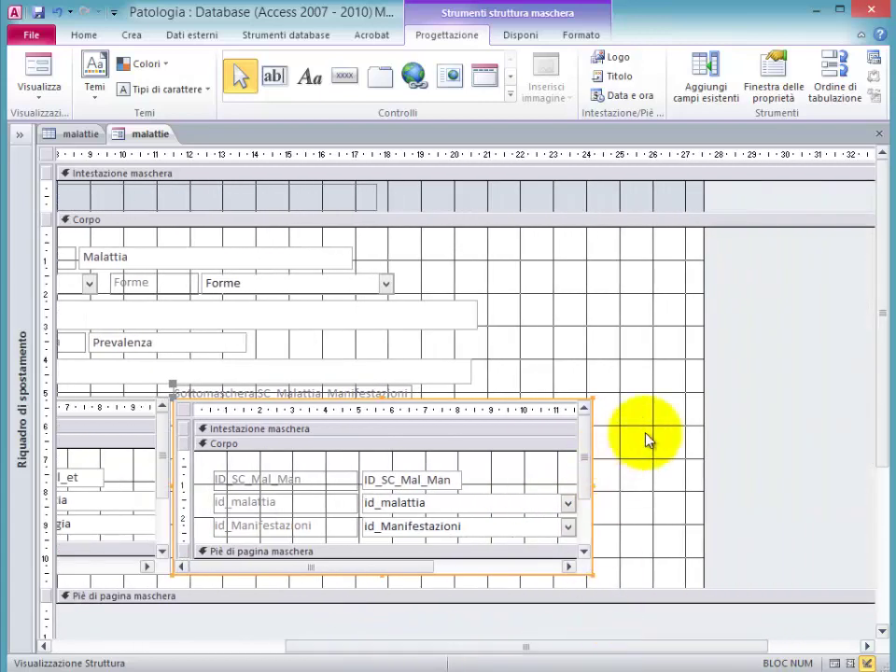
drag(703, 402, 392, 410)
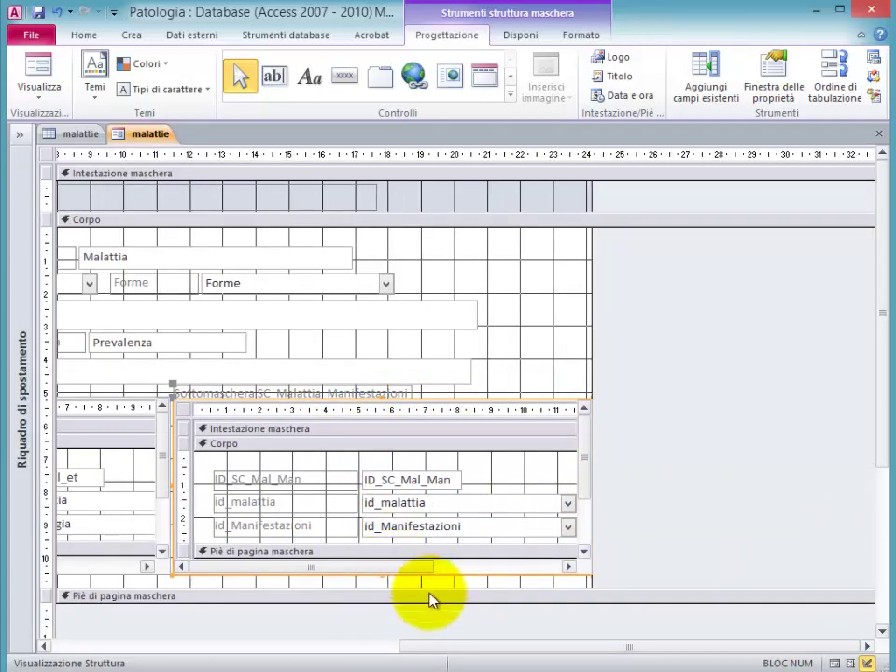
drag(426, 598, 421, 580)
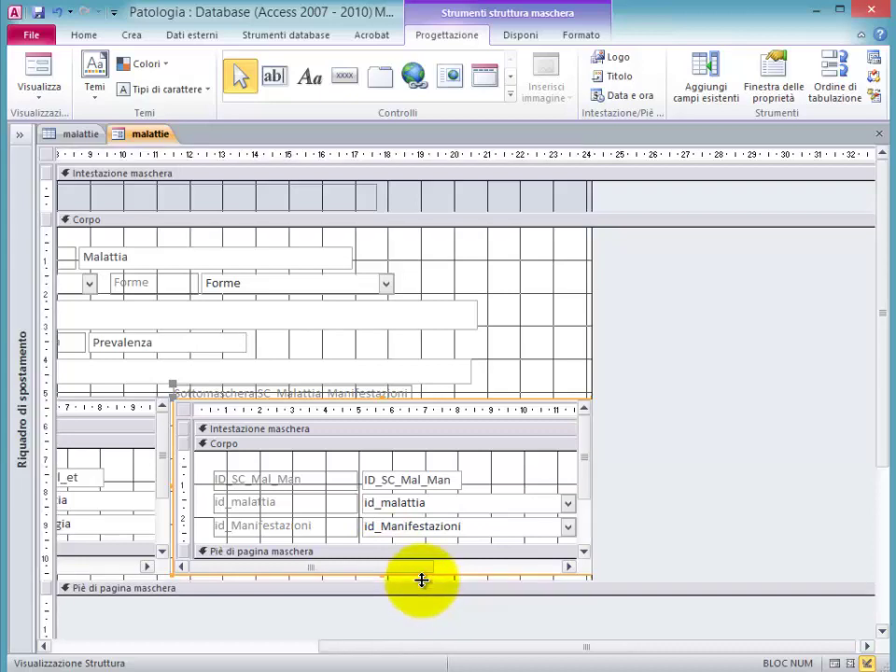
drag(495, 651, 164, 646)
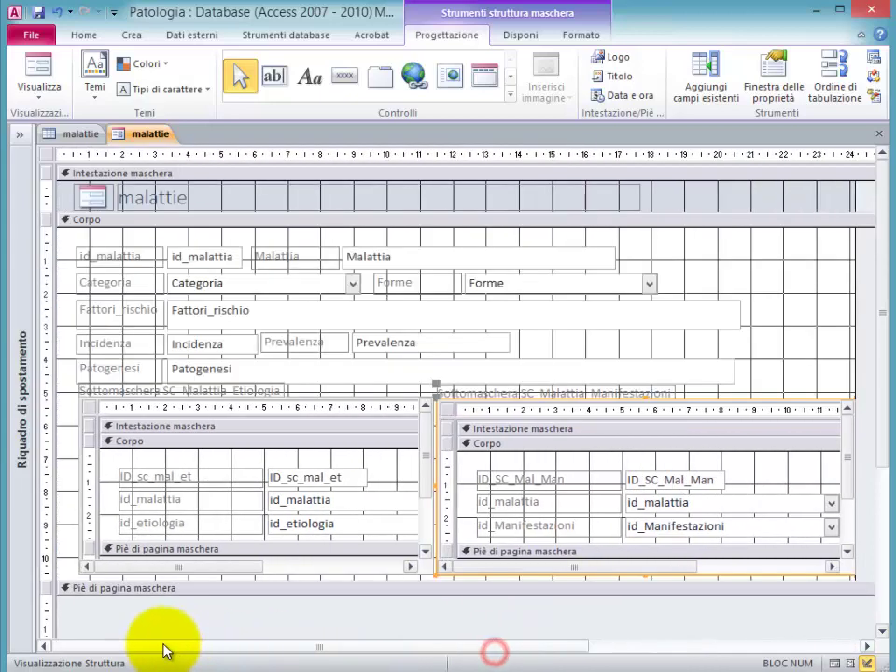
Step: Save the form as malattie and display it in Form view
click(39, 12)
click(465, 282)
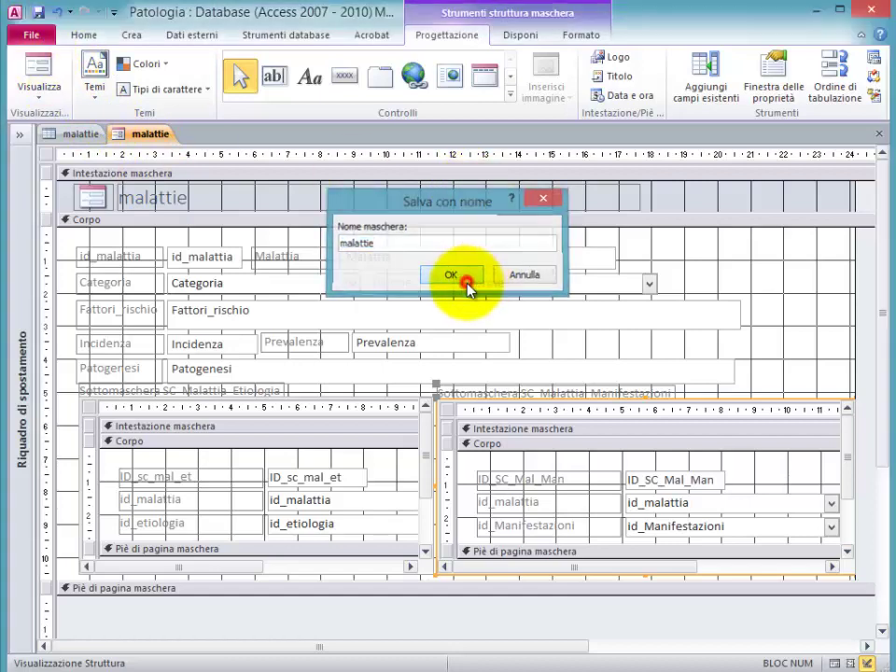
click(39, 73)
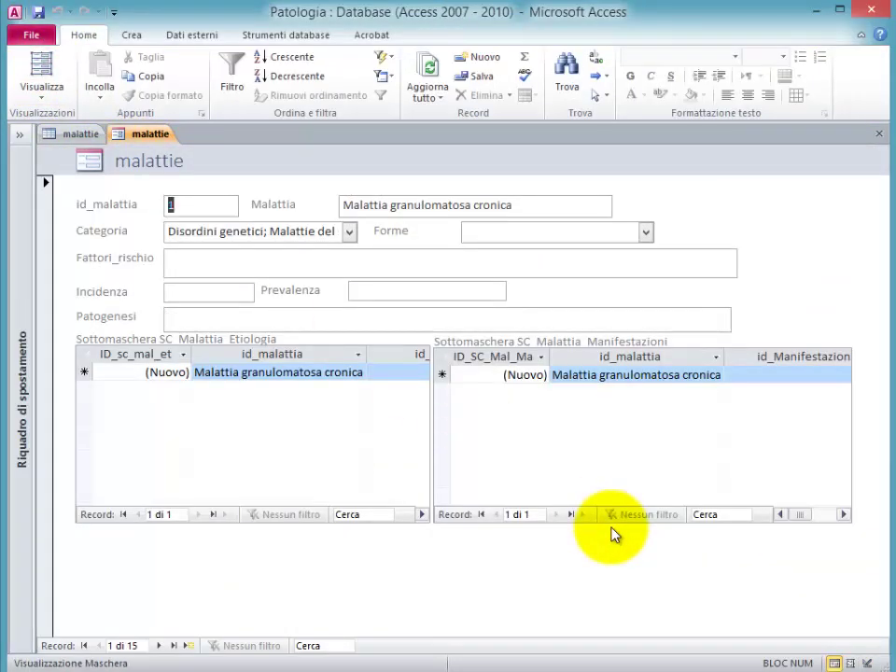
Step: Browse to the second disease record and back to check how both subforms follow the main record
click(162, 646)
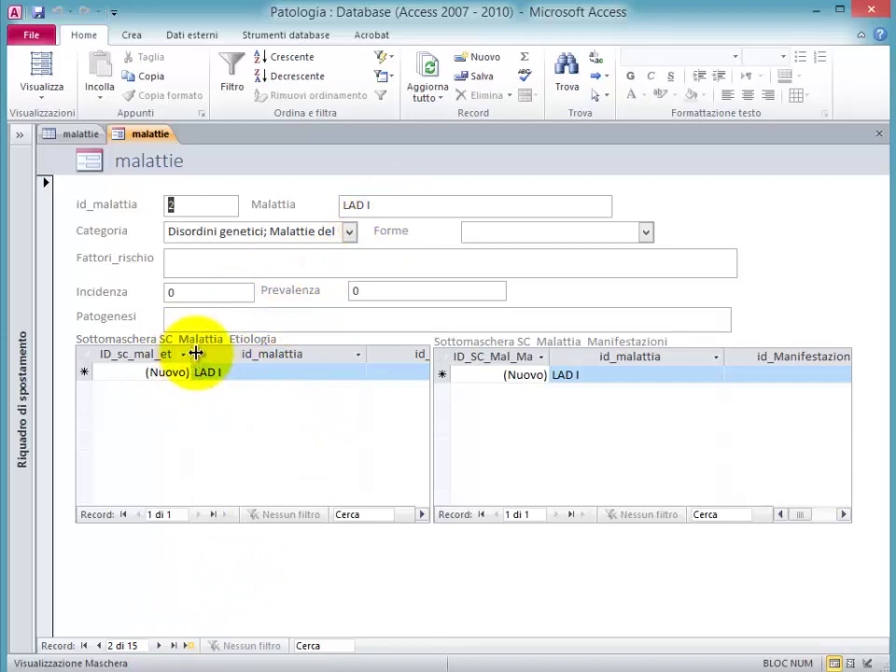
click(99, 646)
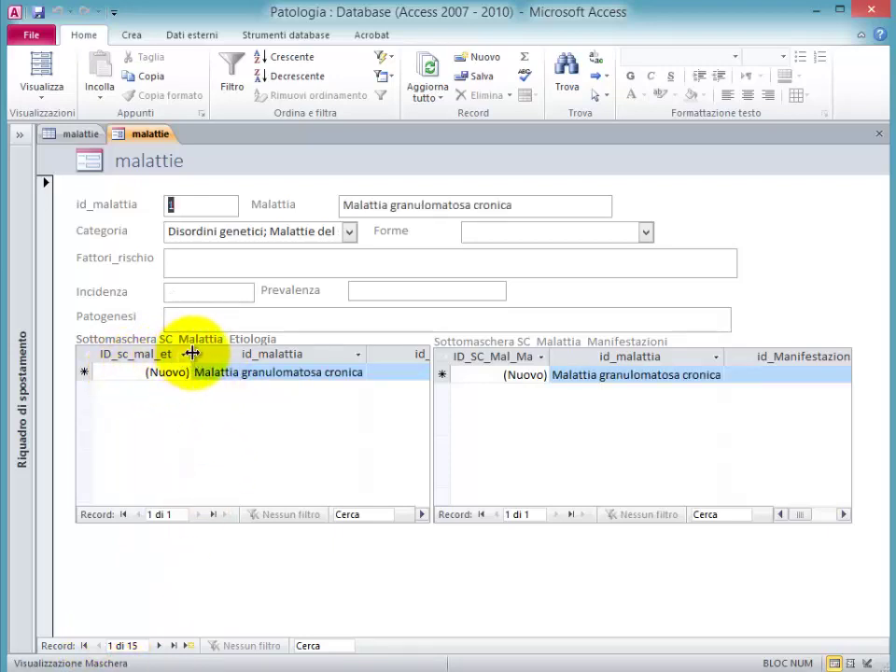
Step: Hide the ID_sc_mal_et and id_malattia columns in the Etiologia subform by reducing their width to zero
drag(192, 353, 88, 479)
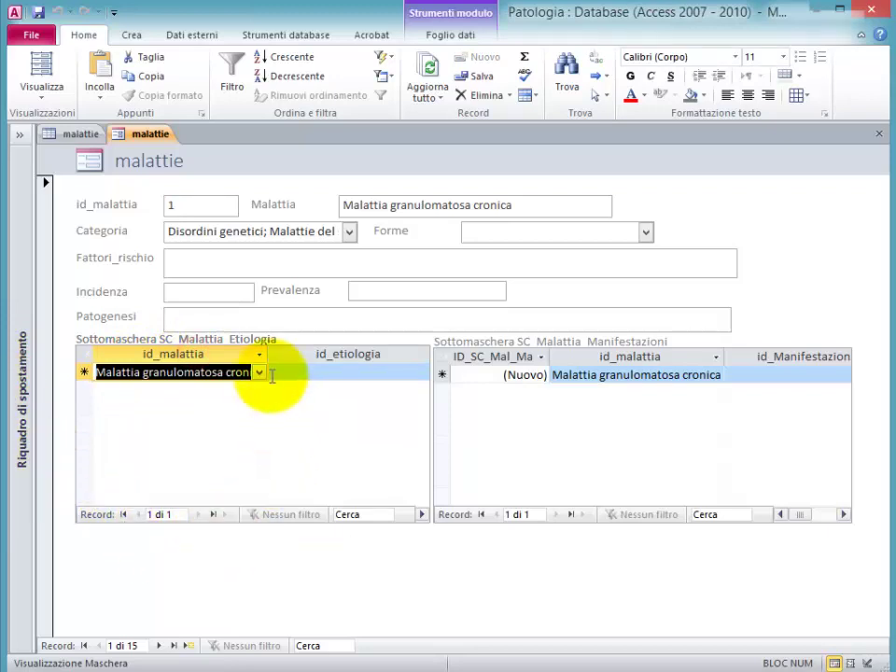
drag(267, 356, 40, 366)
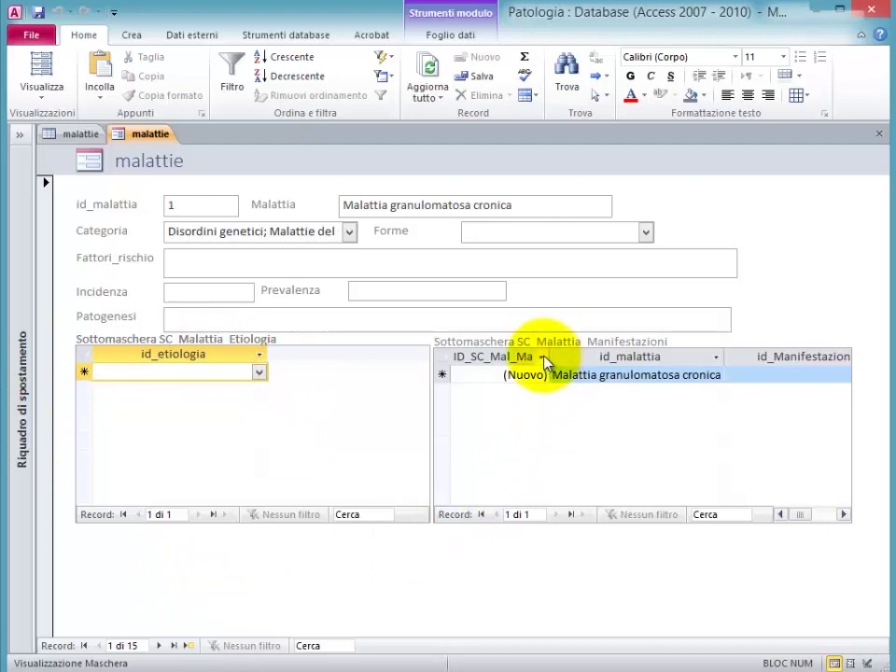
Step: Hide the ID_SC_Mal_Ma and id_malattia columns in the Manifestazioni subform by reducing their width to zero
drag(550, 359, 383, 363)
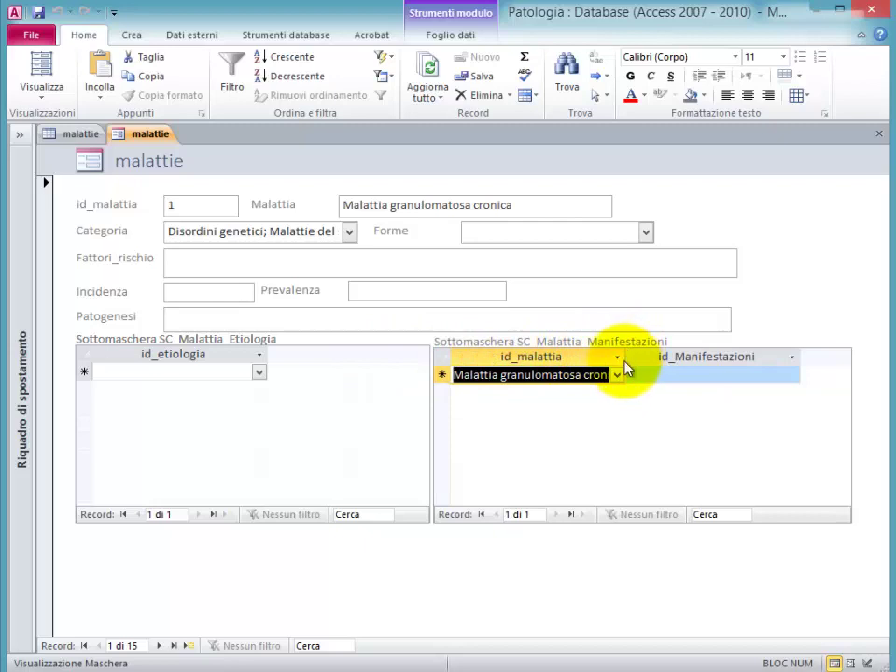
mouse_move(627, 358)
mouse_down()
mouse_move(456, 359)
mouse_move(400, 411)
mouse_up()
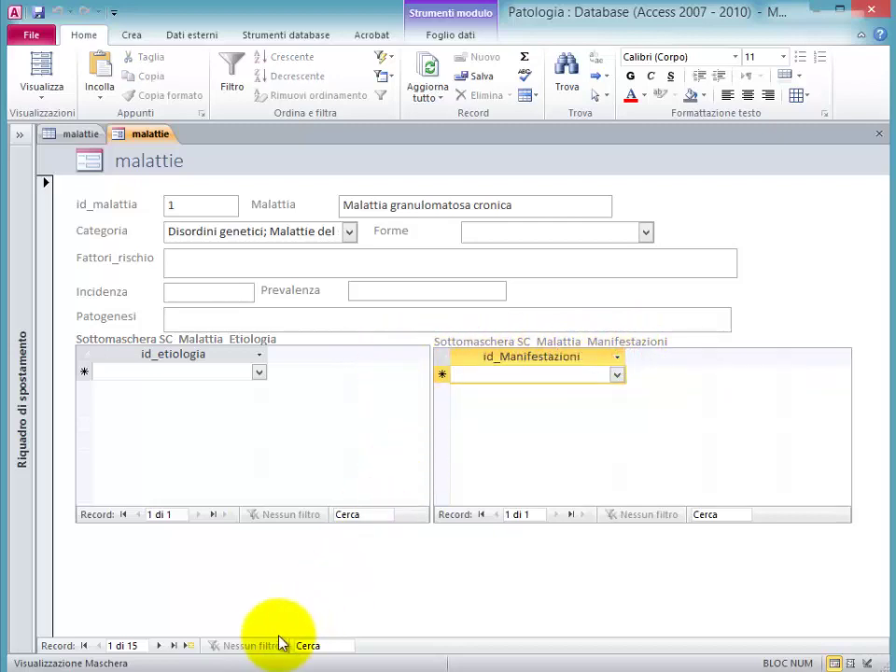
Step: Browse forward through the disease records to the seventh one, checking the Etiologia and Manifestazioni entries in both subforms
click(161, 646)
click(161, 646)
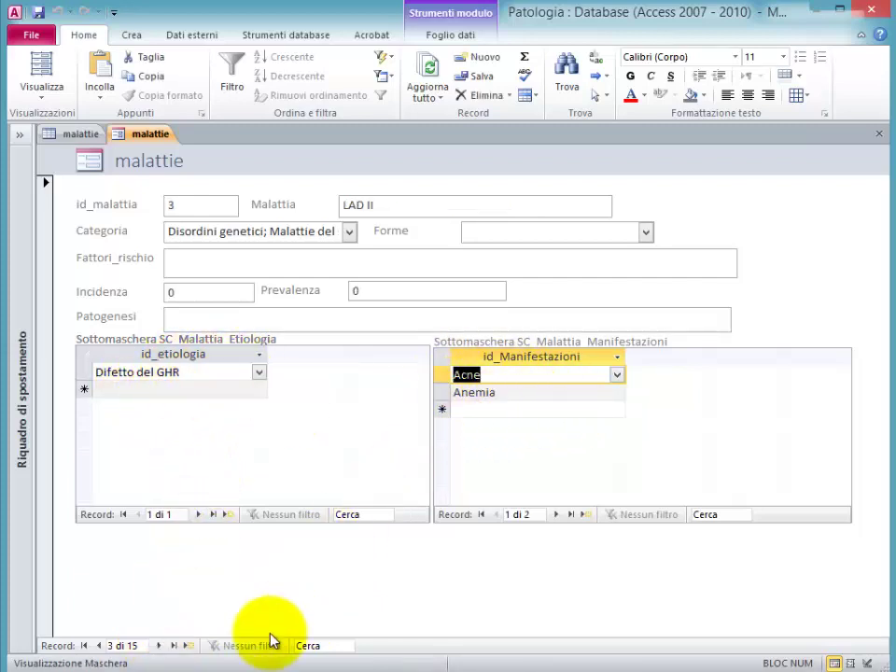
click(160, 646)
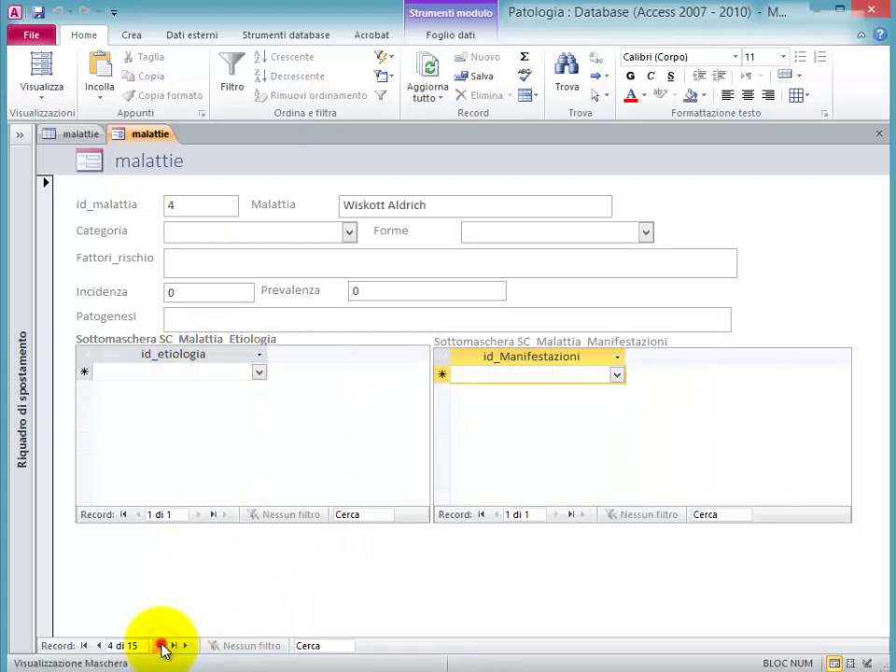
click(162, 646)
click(162, 646)
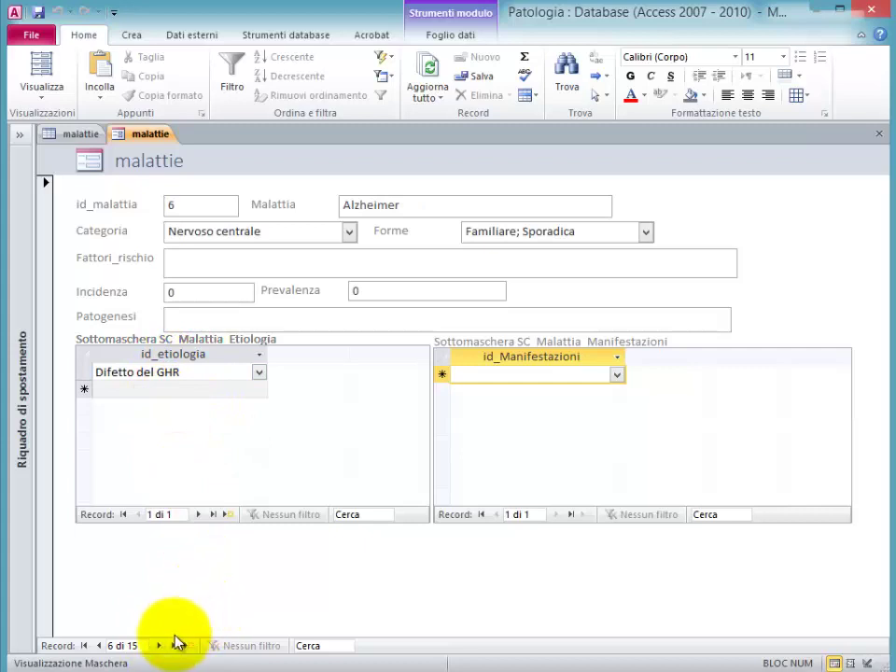
click(164, 646)
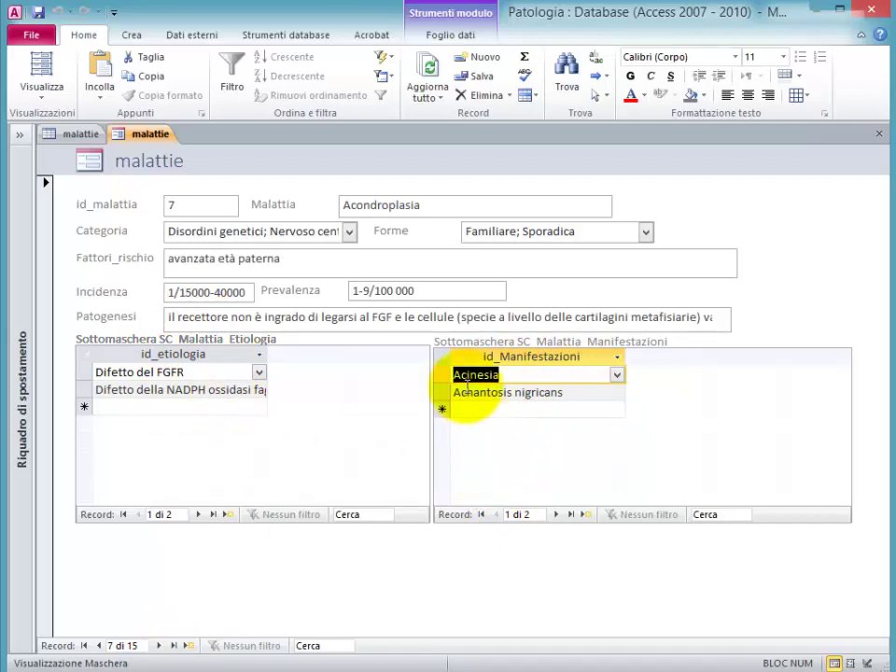
Step: Close the malattie form and the malattie table, and exit the database program
click(876, 137)
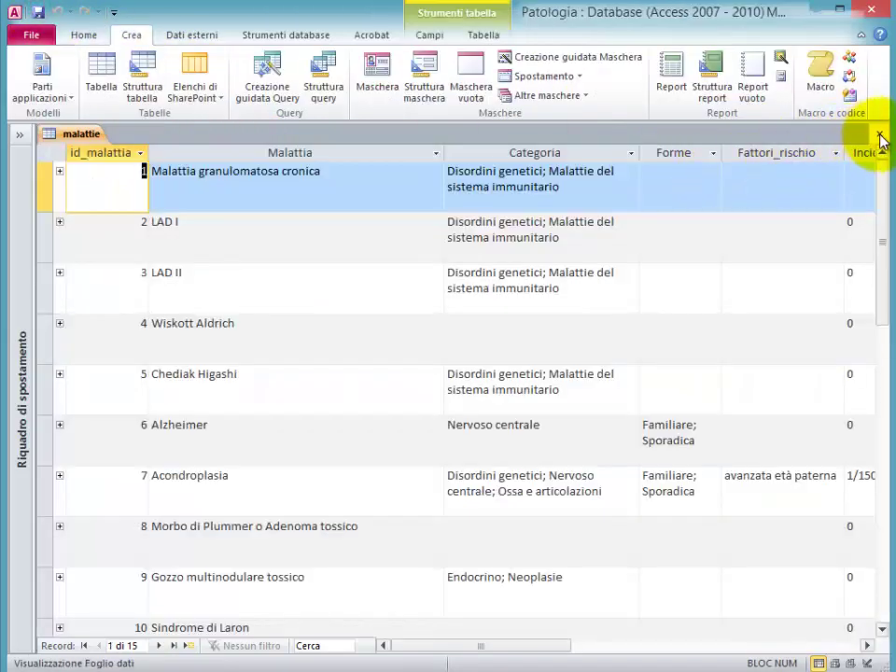
click(880, 138)
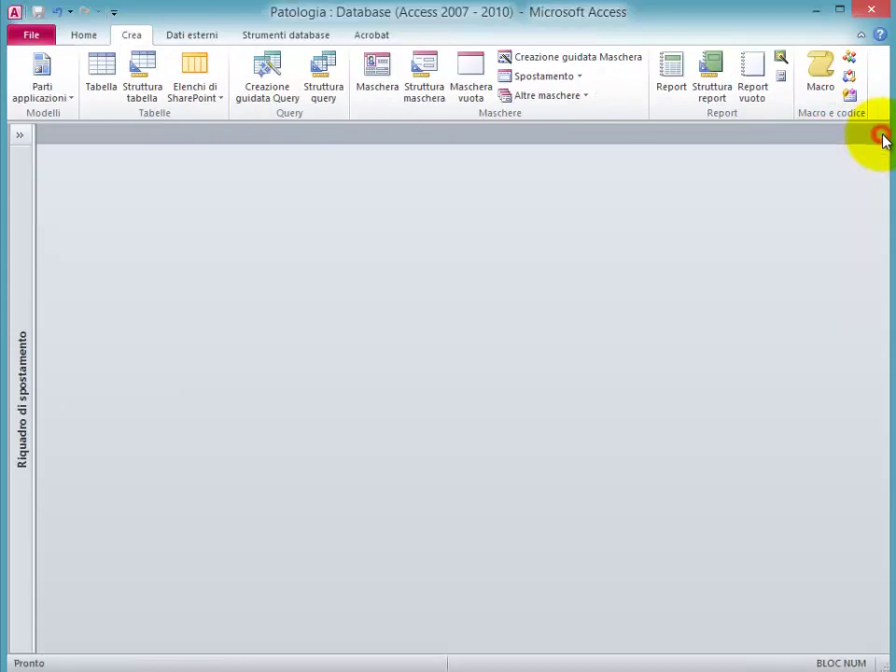
click(872, 11)
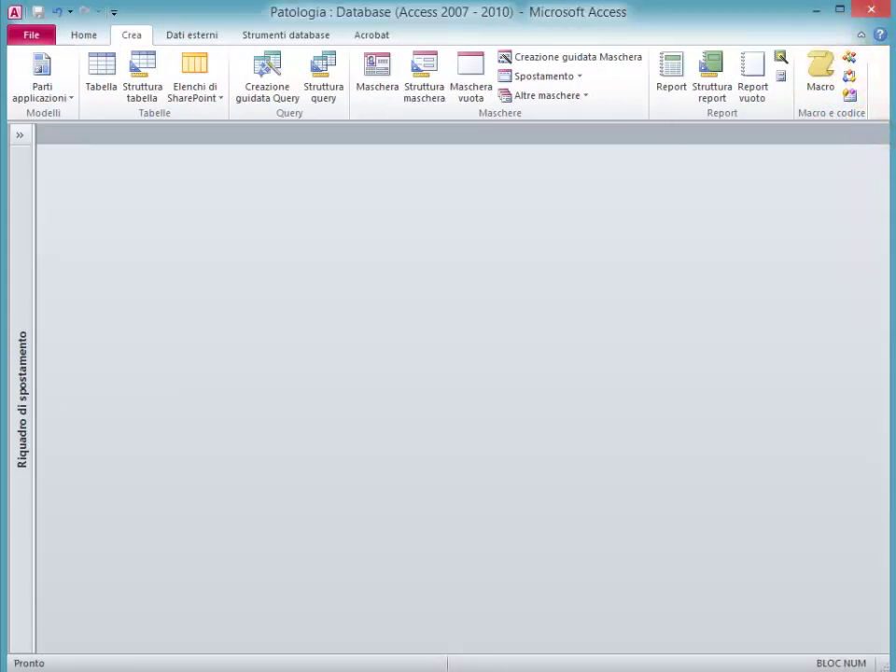